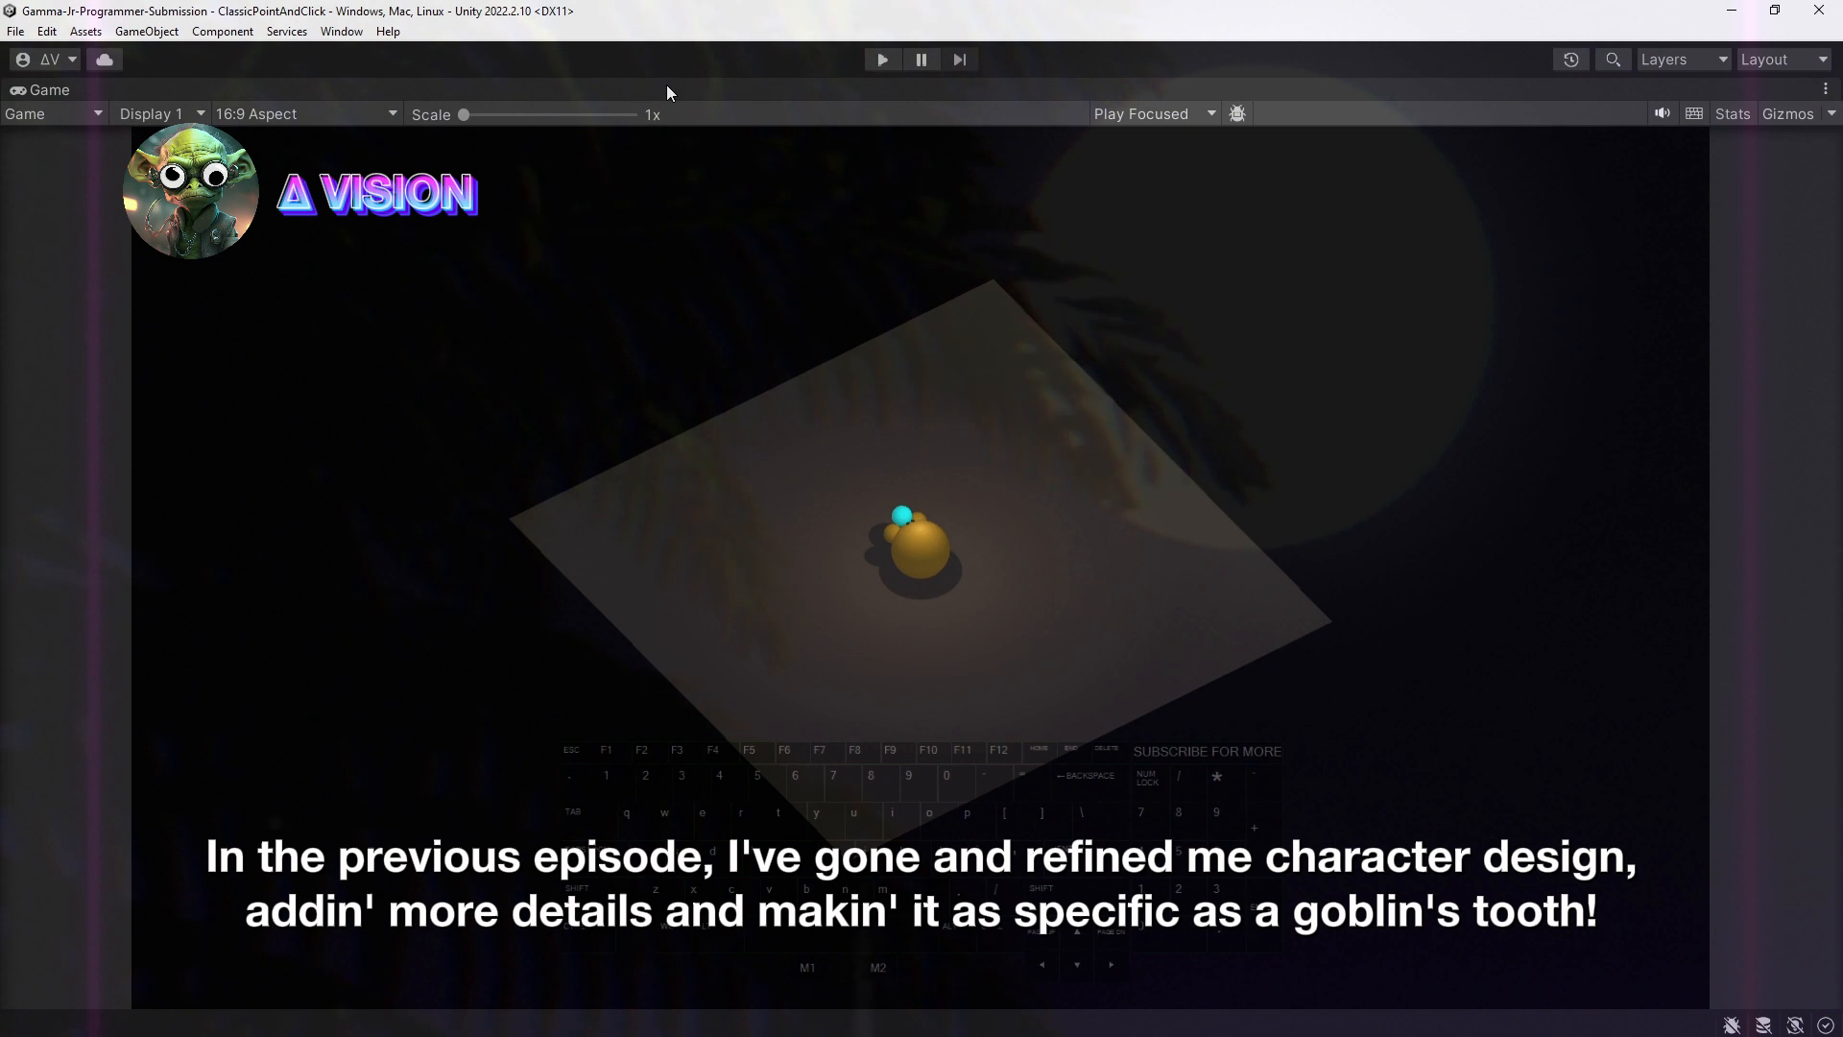
Restore the maximized Game view to the full editor layout and show the PlayerIdle animation timeline of PlayerModel
left_click(667, 87)
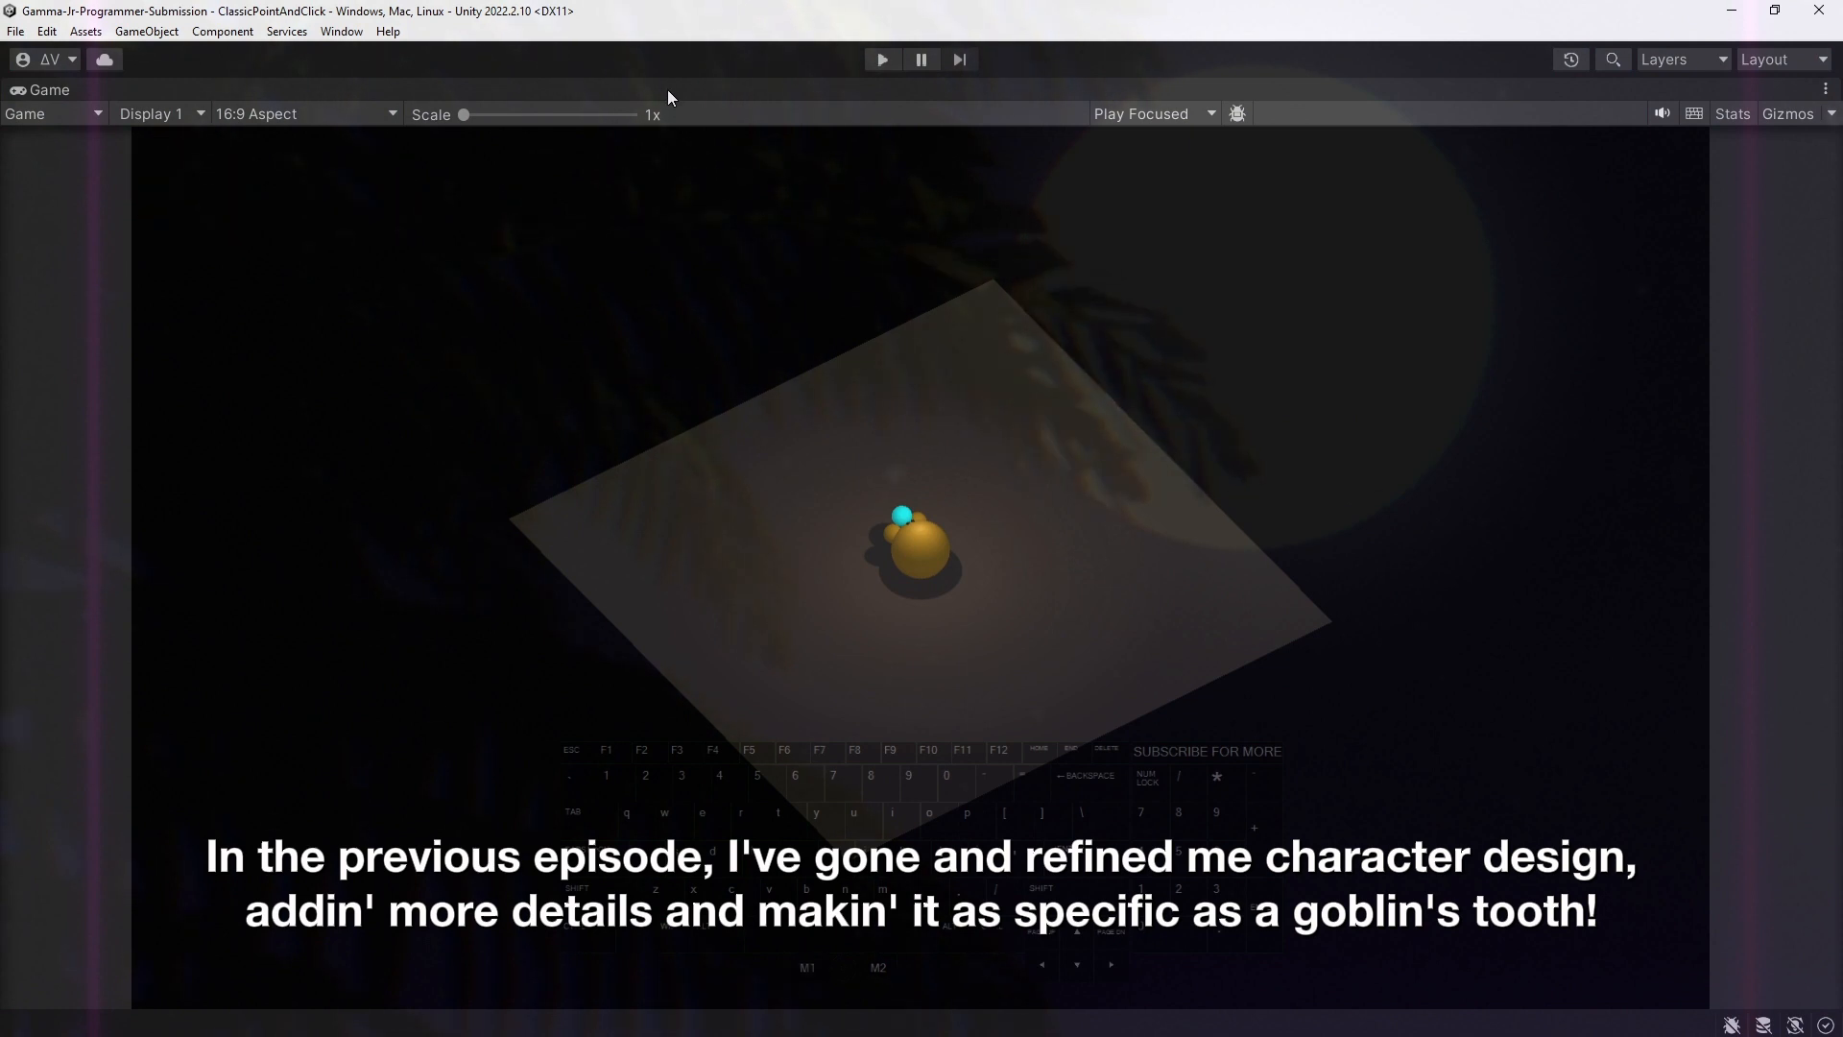
double_click(668, 89)
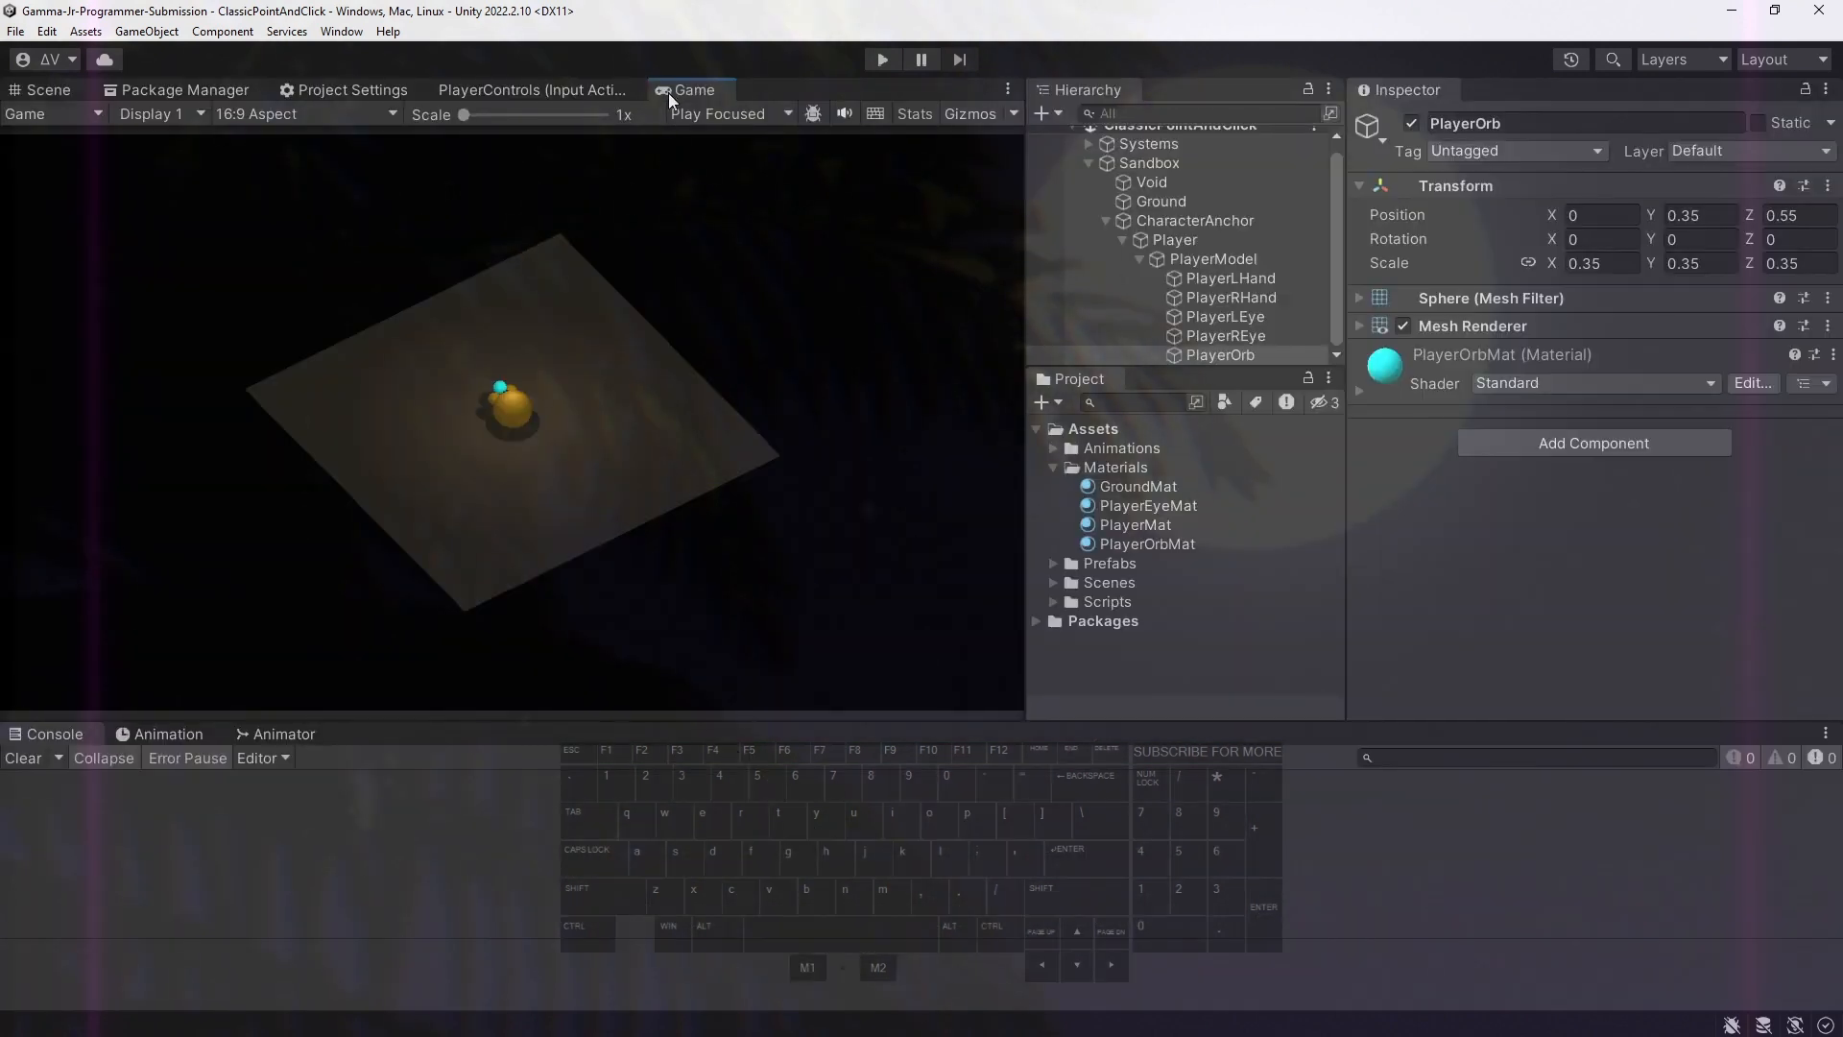
left_click(1207, 265)
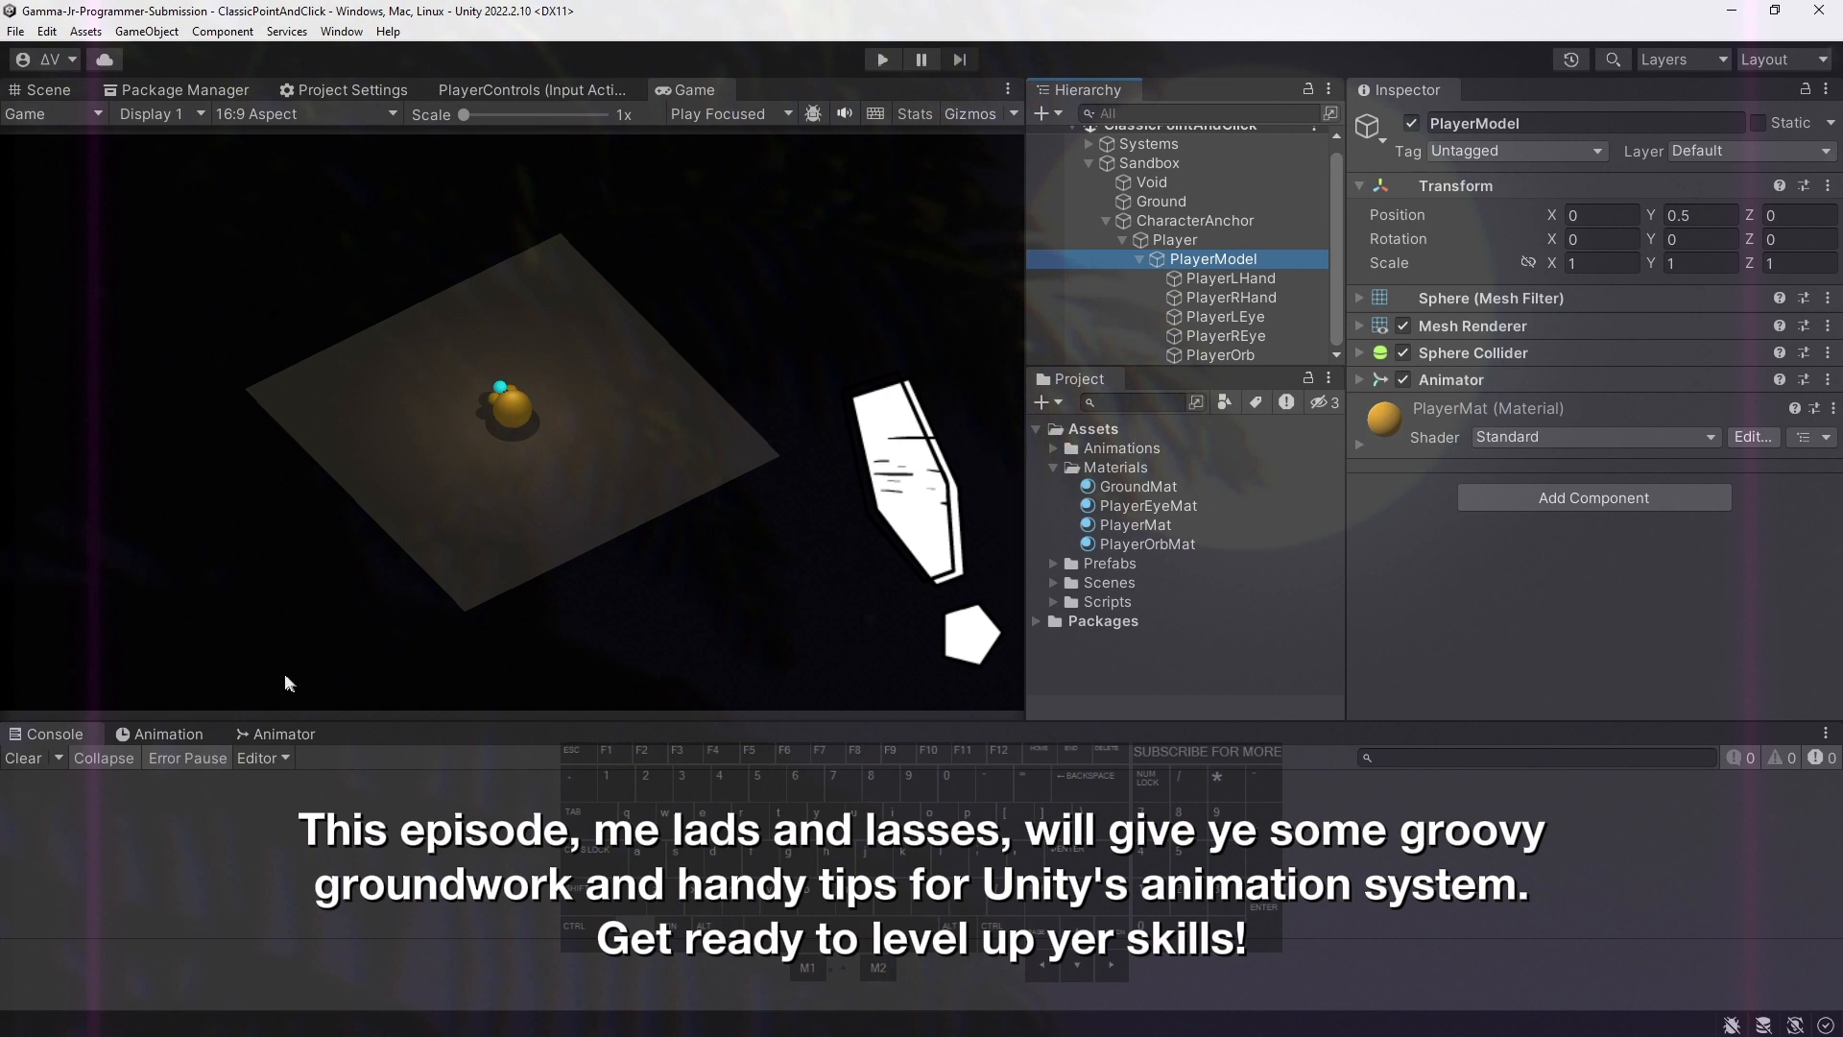
left_click(280, 734)
left_click(182, 735)
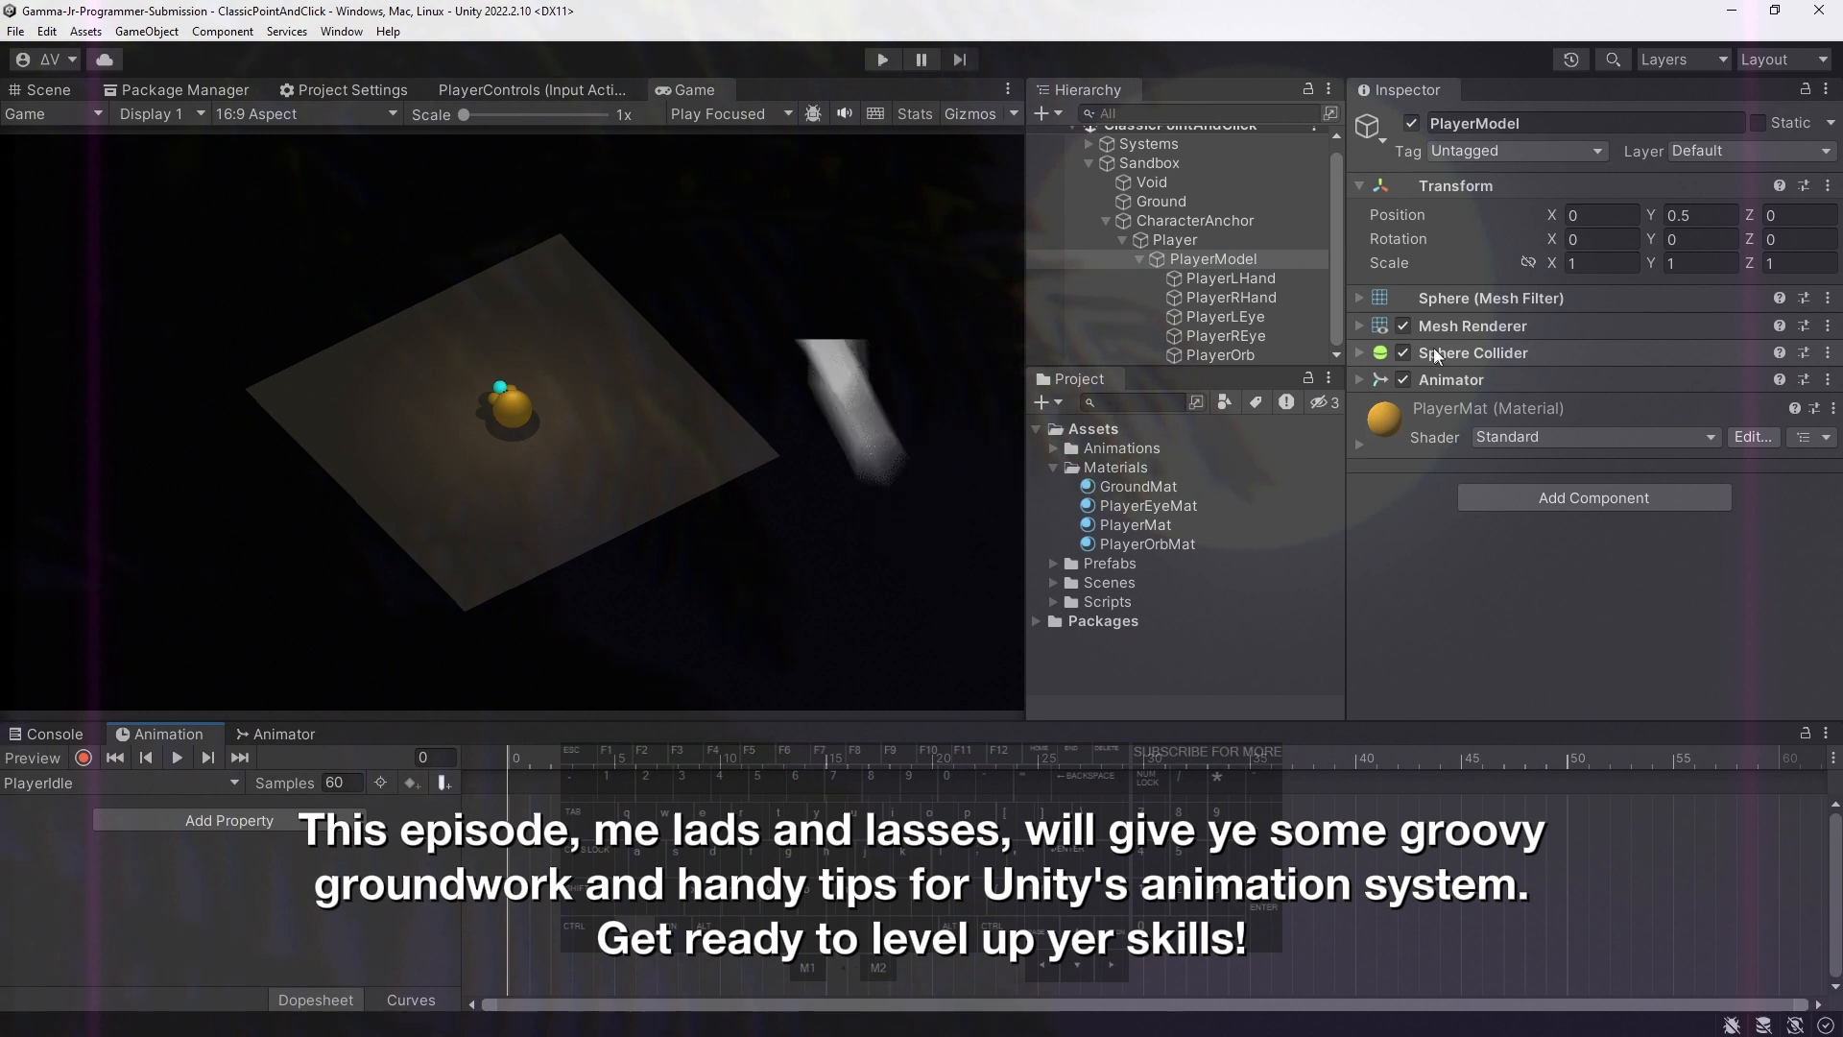
Show the character in the Scene view and return the PlayerIdle timeline to its first frame
left_click(48, 92)
left_click(785, 482)
left_click_drag(785, 482, 436, 471, "alt")
mouse_move(436, 470)
middle_mouse_down()
mouse_move(723, 487)
mouse_move(523, 486)
mouse_move(486, 506)
mouse_move(432, 436)
mouse_move(467, 466)
middle_mouse_up()
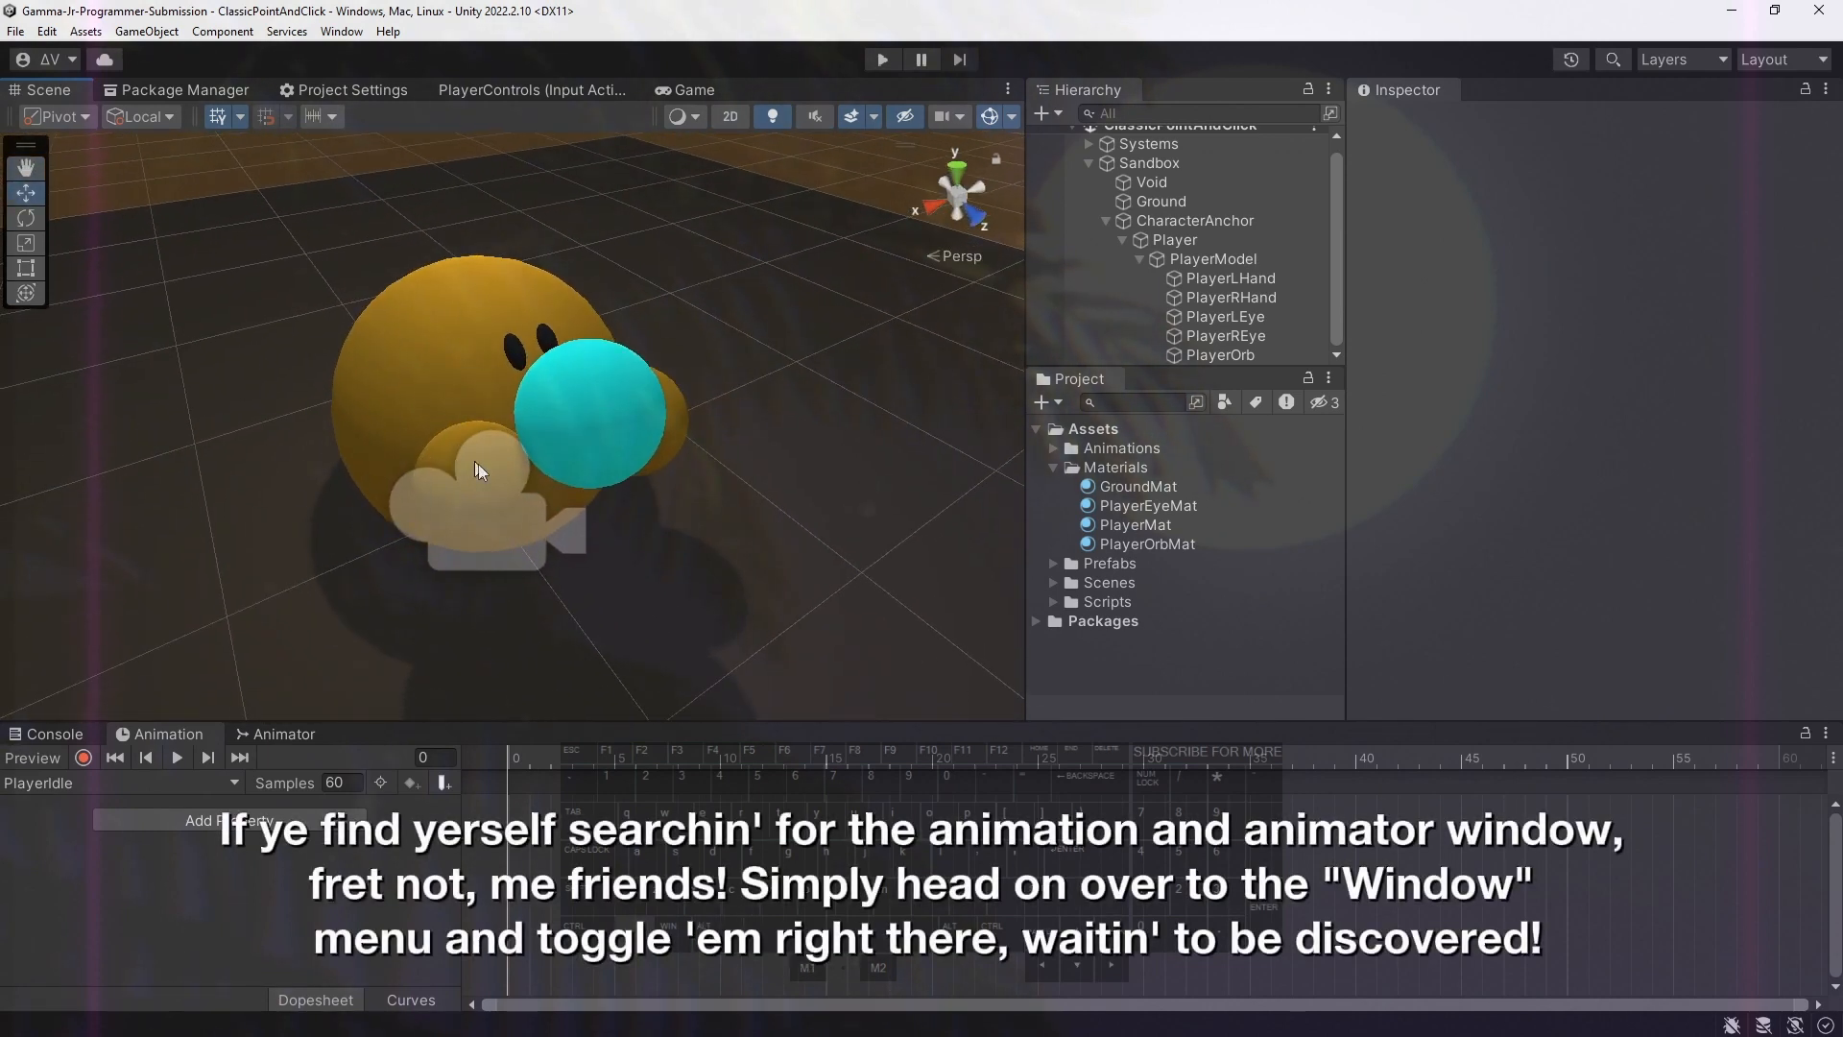
left_click(115, 758)
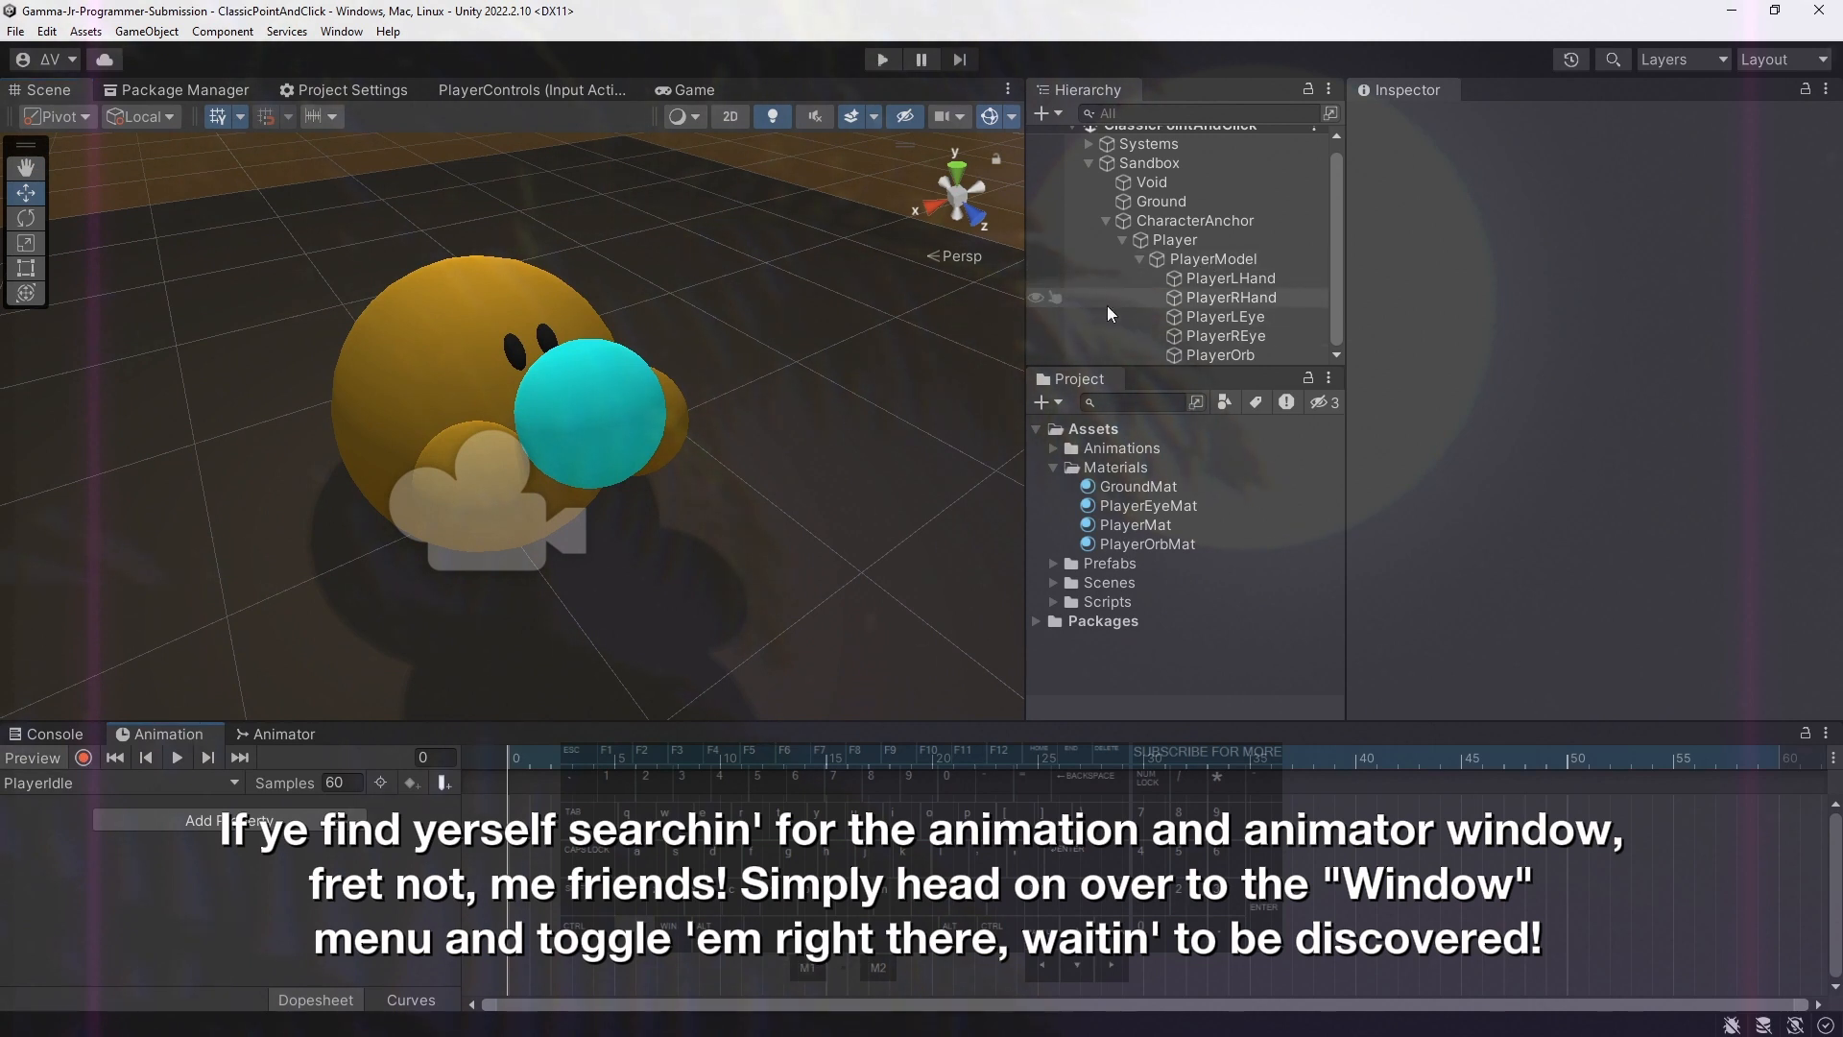
Create an empty child object under PlayerModel and name it HandsAnchor
right_click(1197, 257)
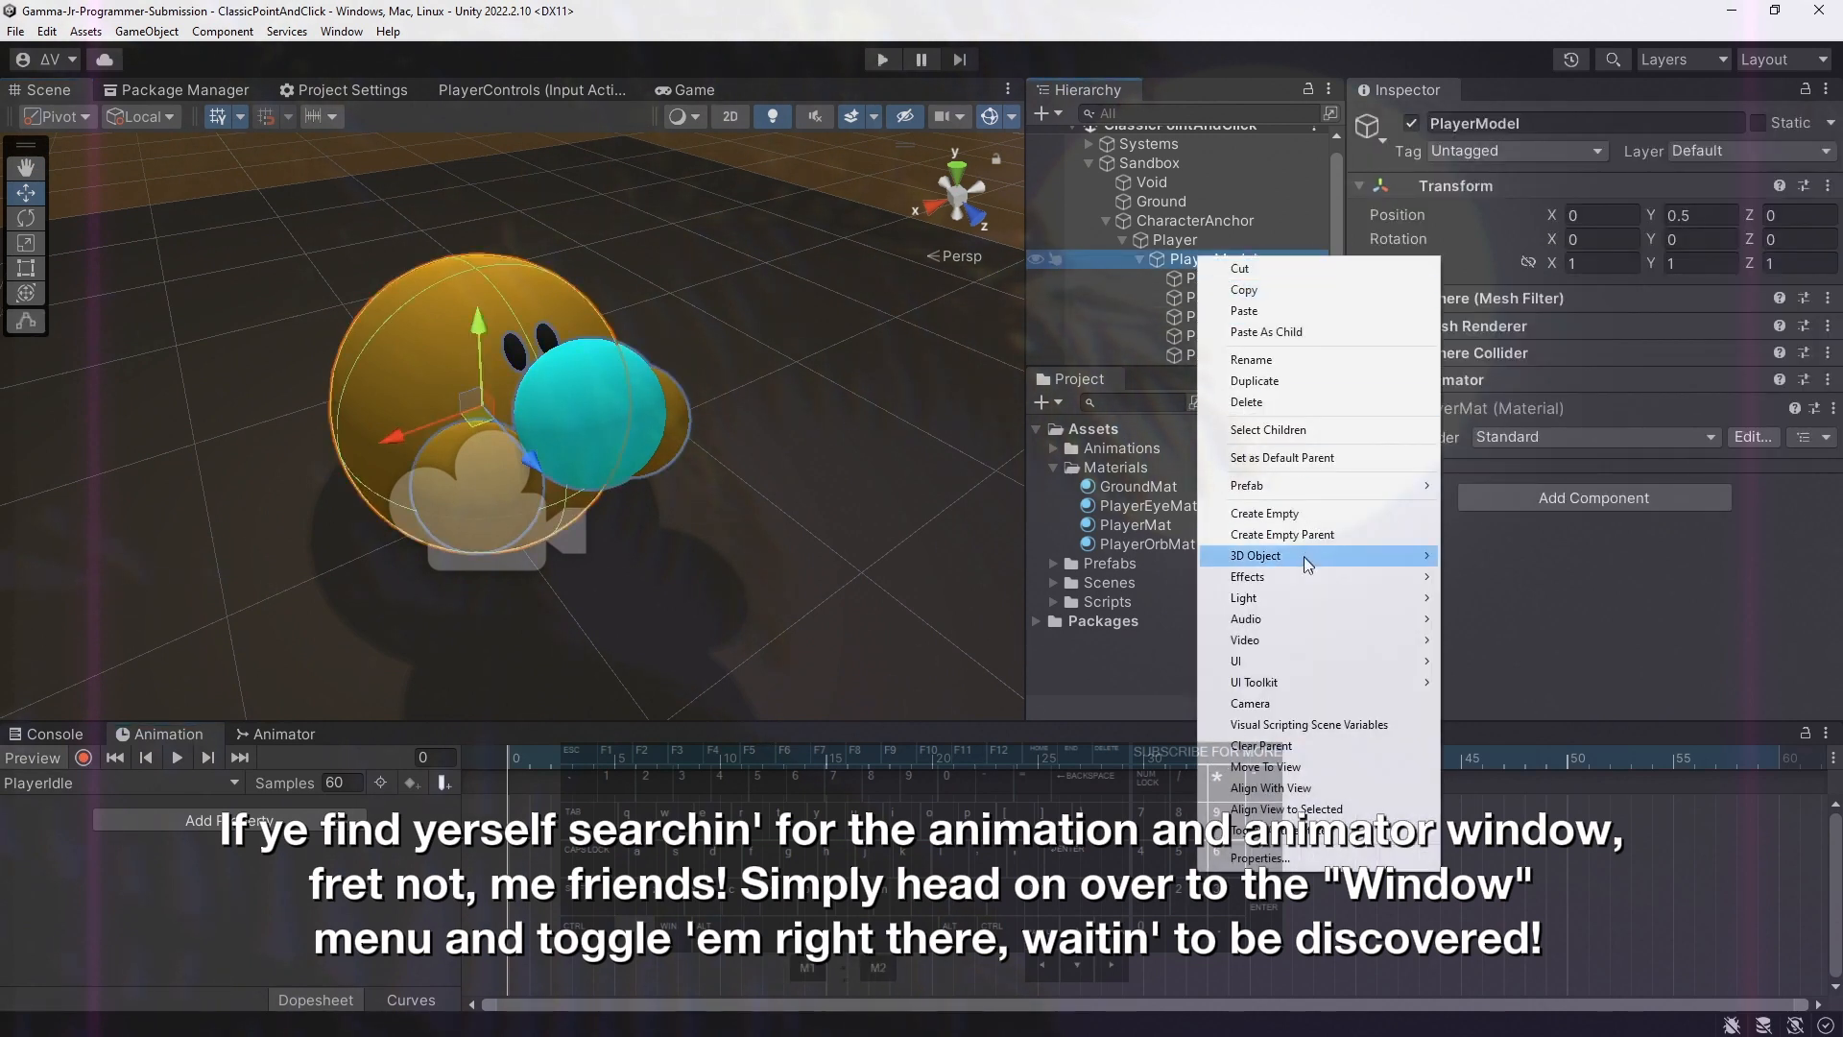
left_click(1292, 521)
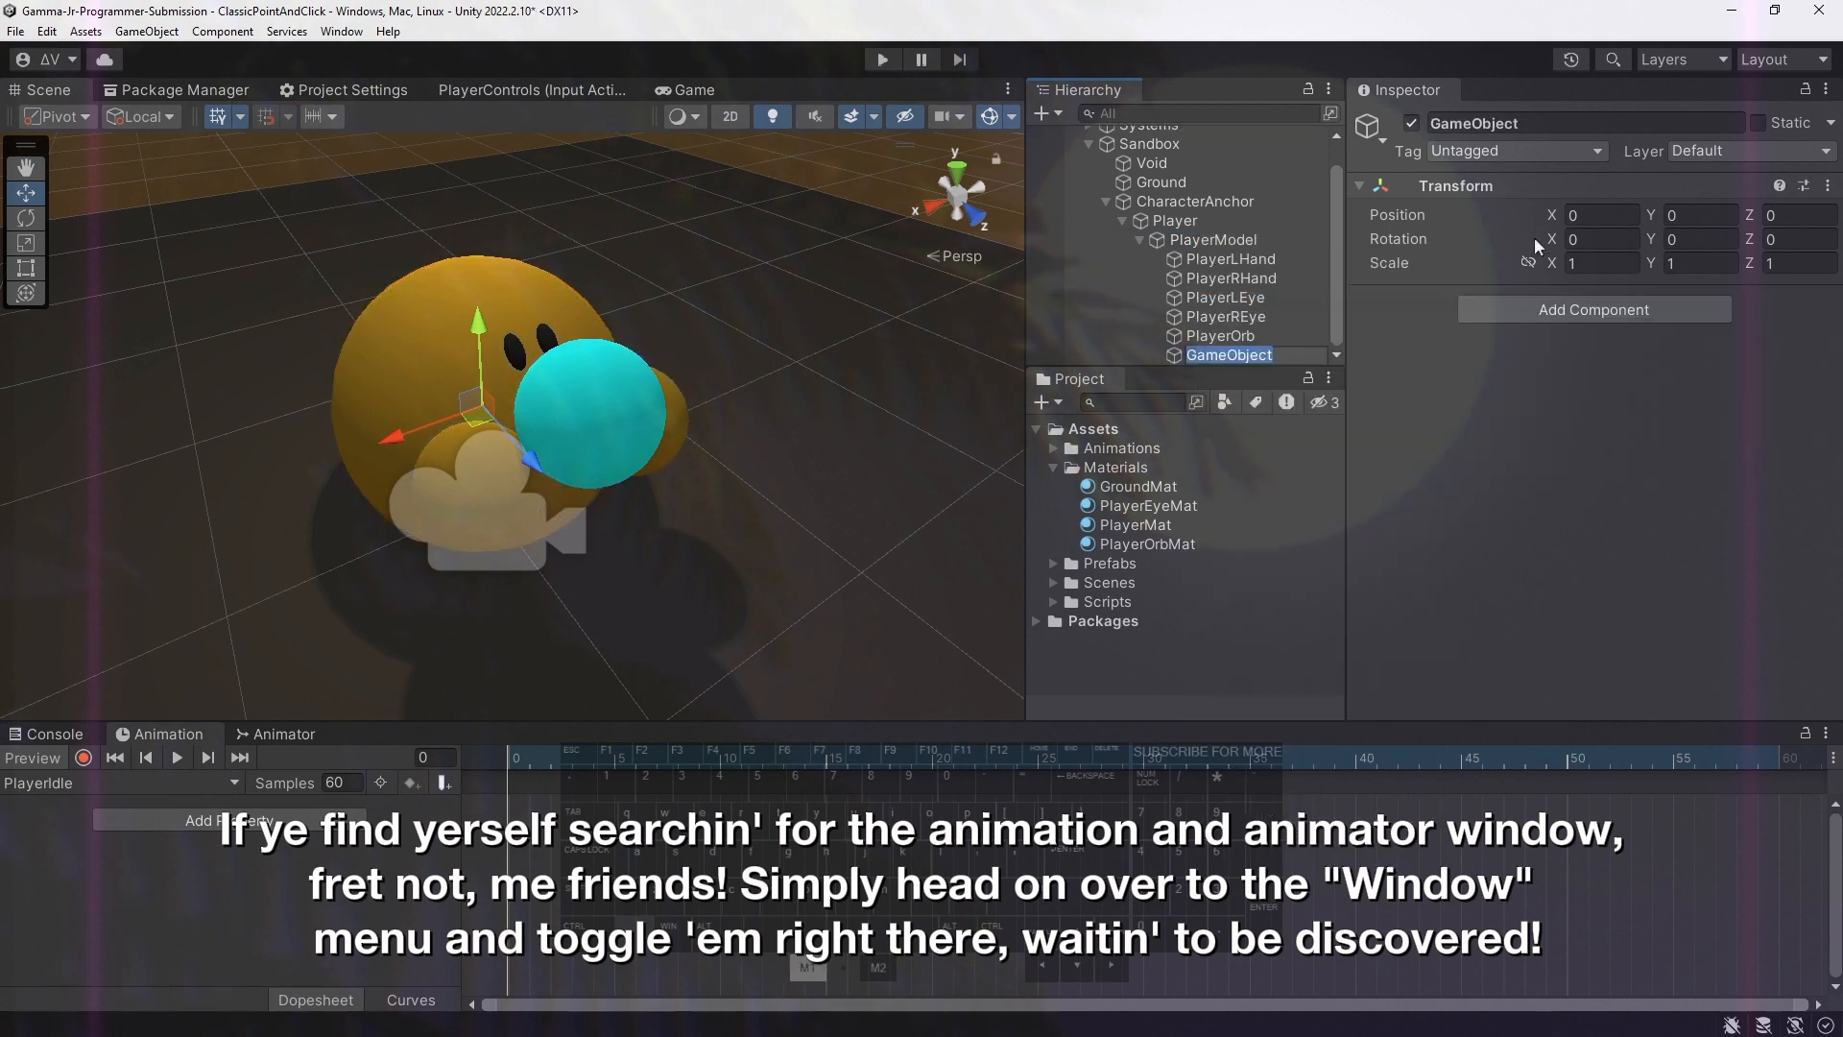
left_click(1495, 123)
type("Hj")
key("BackSpace")
type("an")
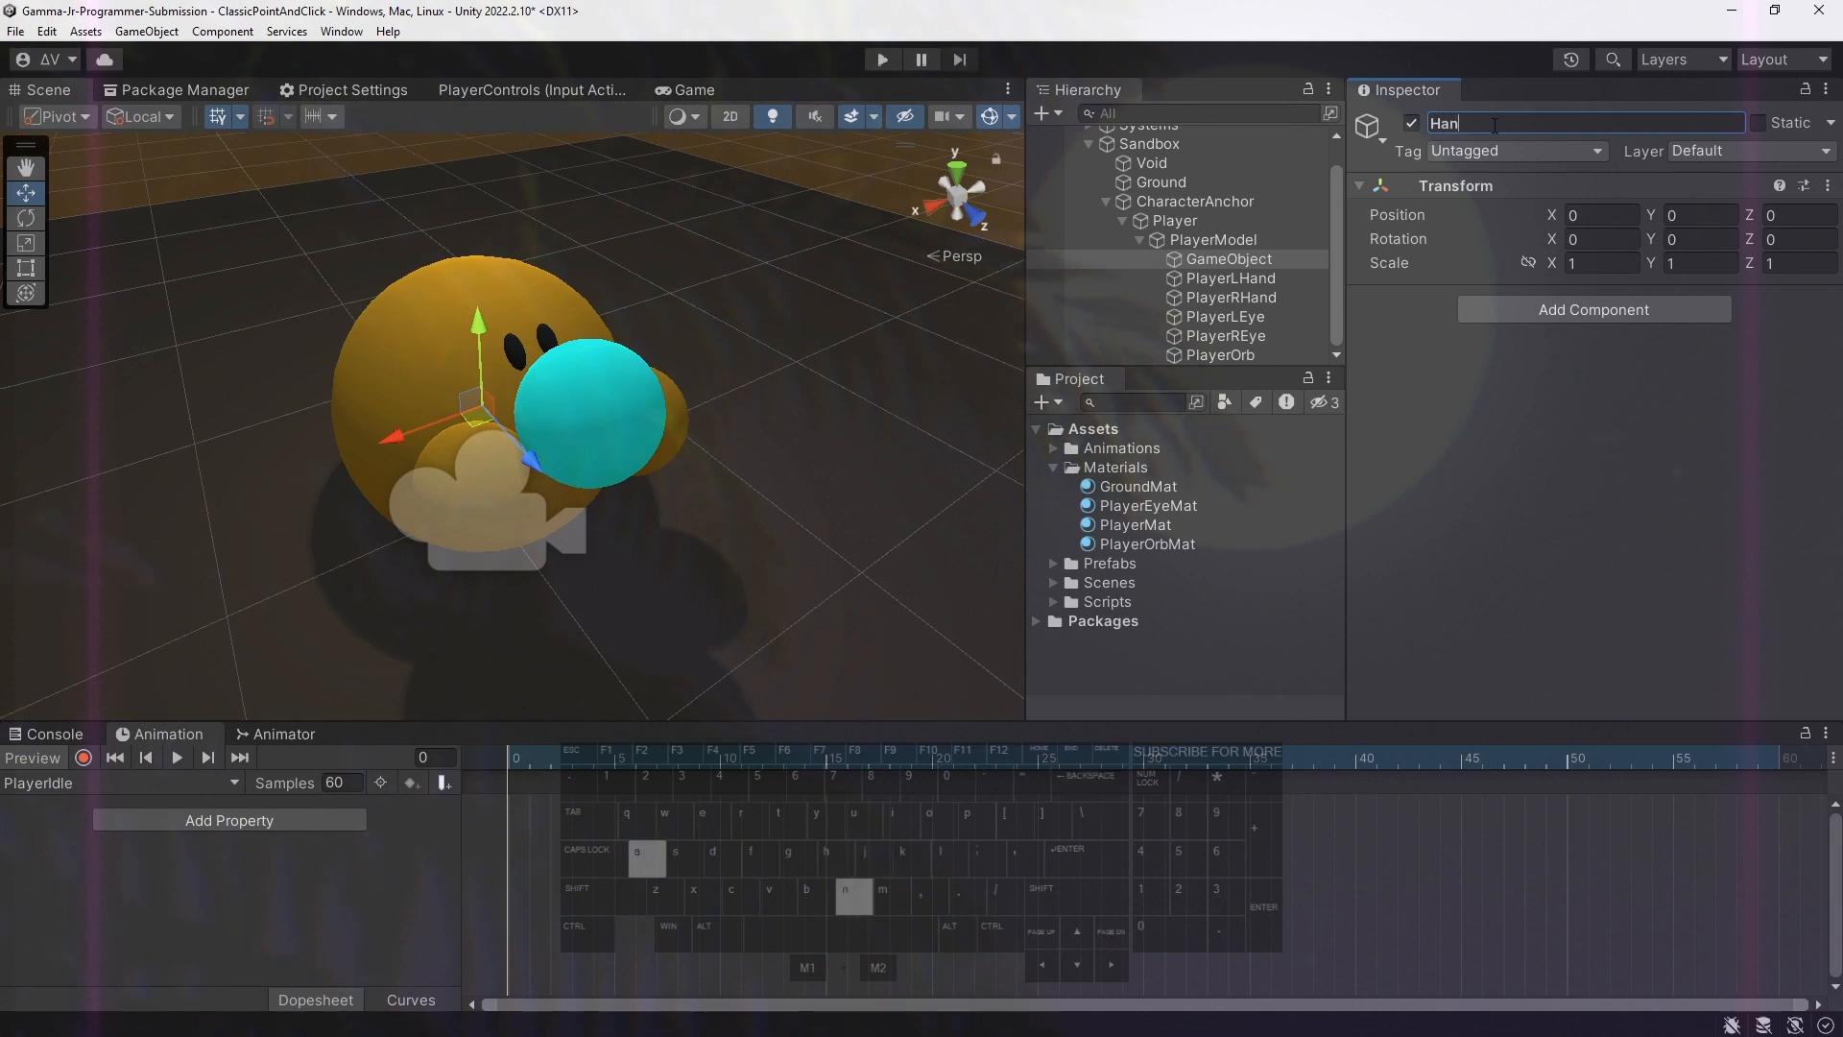
type("dsAnchor")
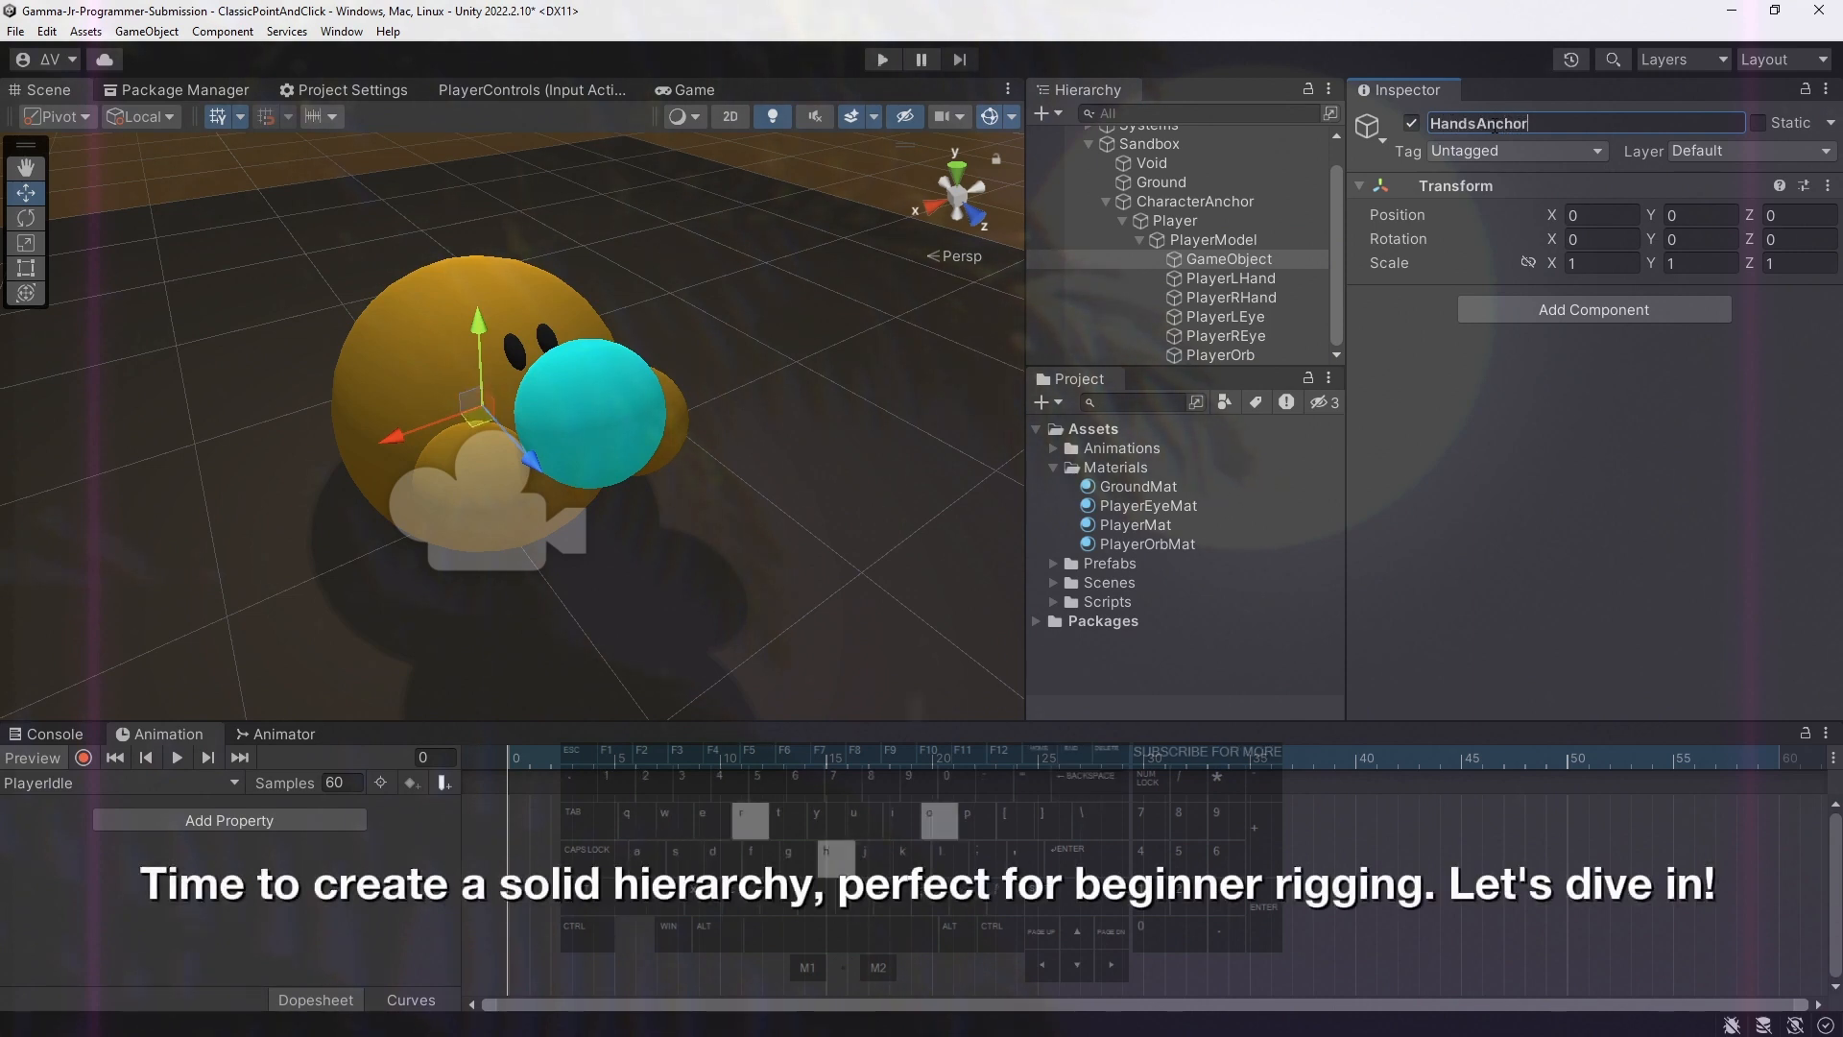
left_click(782, 422)
Position HandsAnchor between the character's hands at Y 0.05 and Z 0.35
left_click_drag(758, 447, 906, 399, "alt")
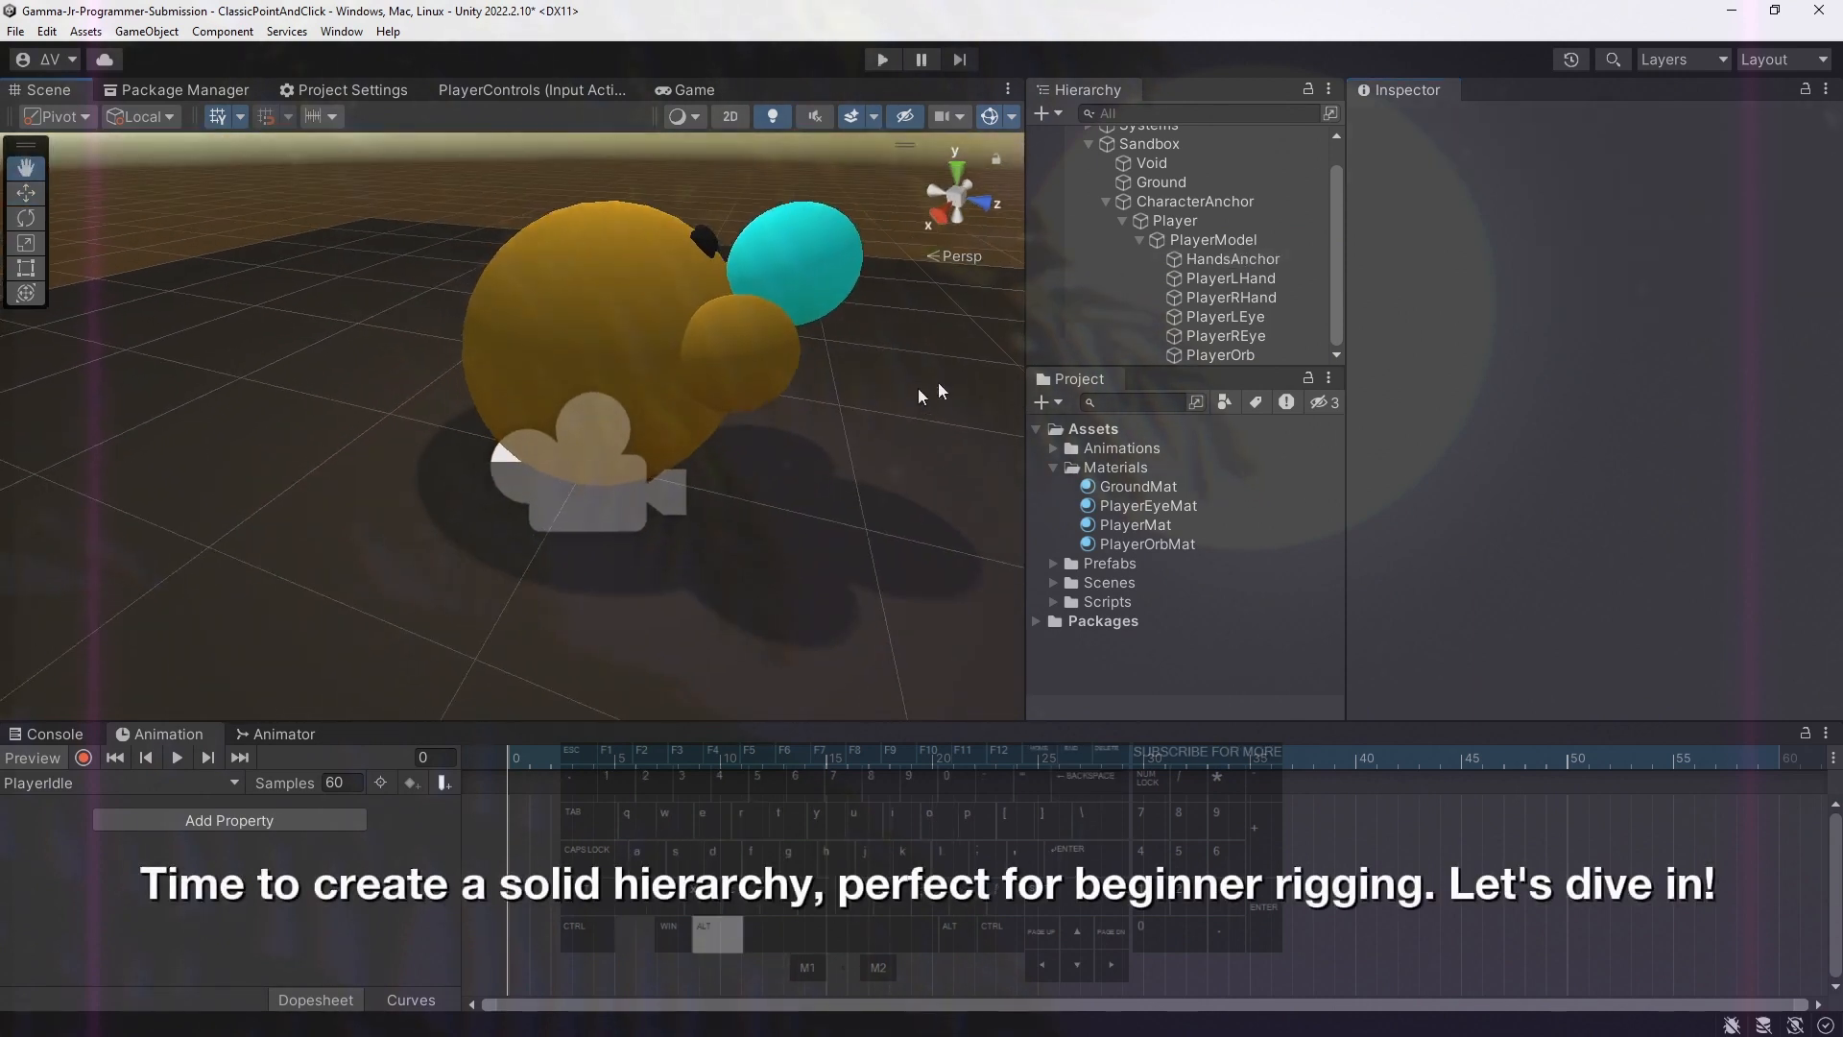
left_click(1240, 261)
left_click_drag(691, 366, 782, 371)
left_click_drag(711, 266, 250, 413)
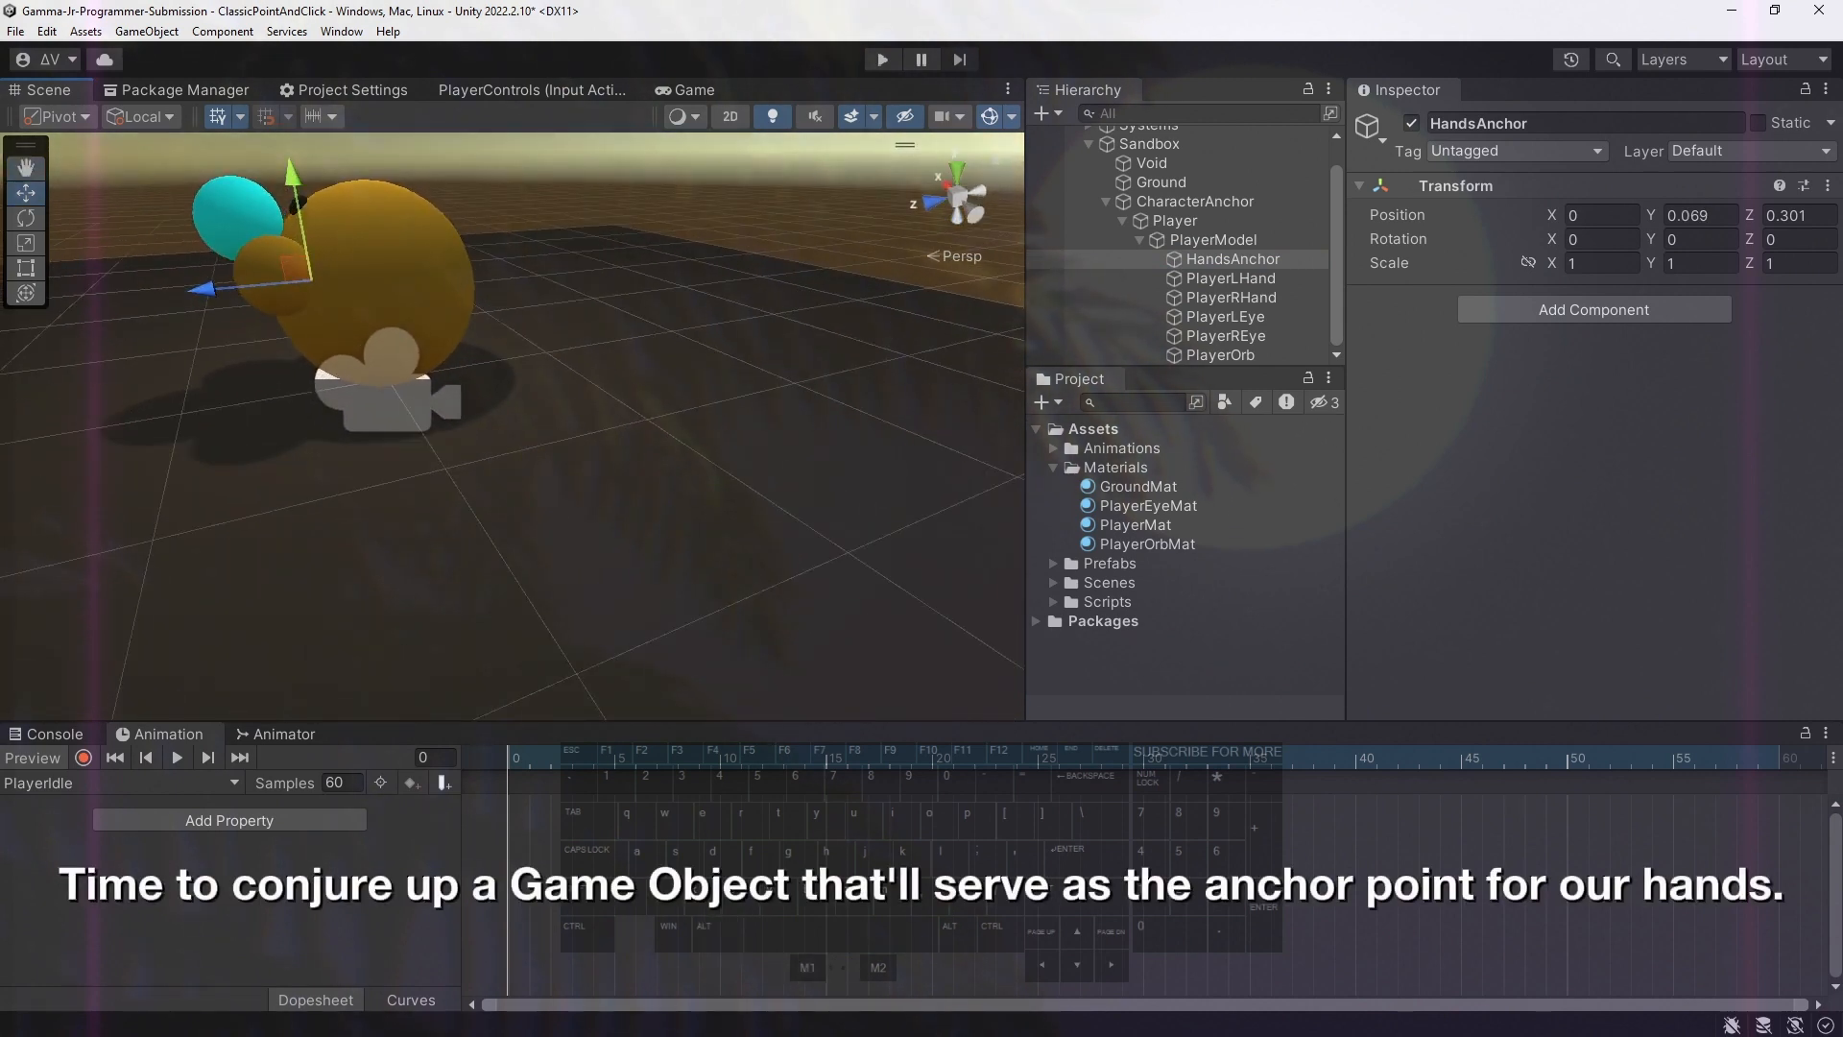
left_click(1693, 221)
type("0.05")
key("Tab")
type("0.35")
Save the scene and nest PlayerLHand and PlayerRHand under HandsAnchor
key("ctrl+s")
left_click_drag(1219, 280, 1234, 262)
left_click(1235, 260)
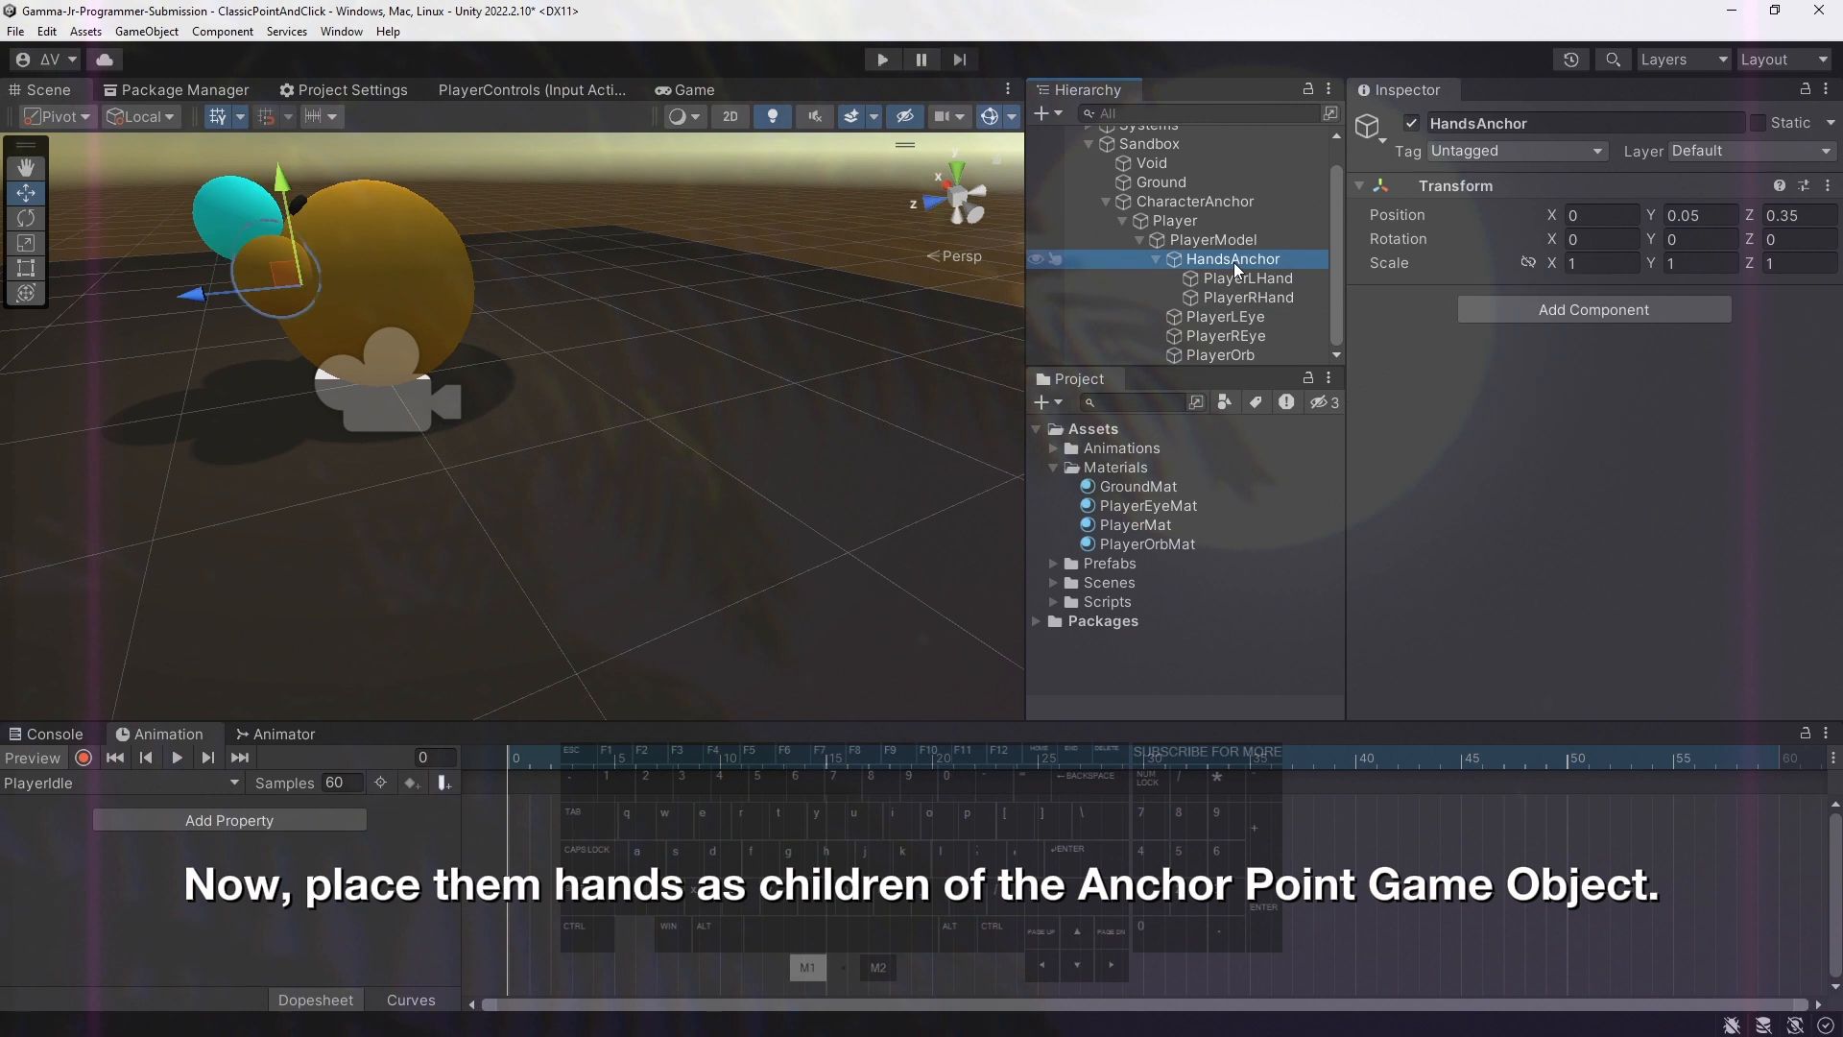
Try moving and rotating HandsAnchor to test how both hands follow it, undoing each change
left_click_drag(1650, 210, 1753, 215)
key("ctrl+z")
left_click_drag(622, 336, 1083, 297, "alt")
key("ctrl+z")
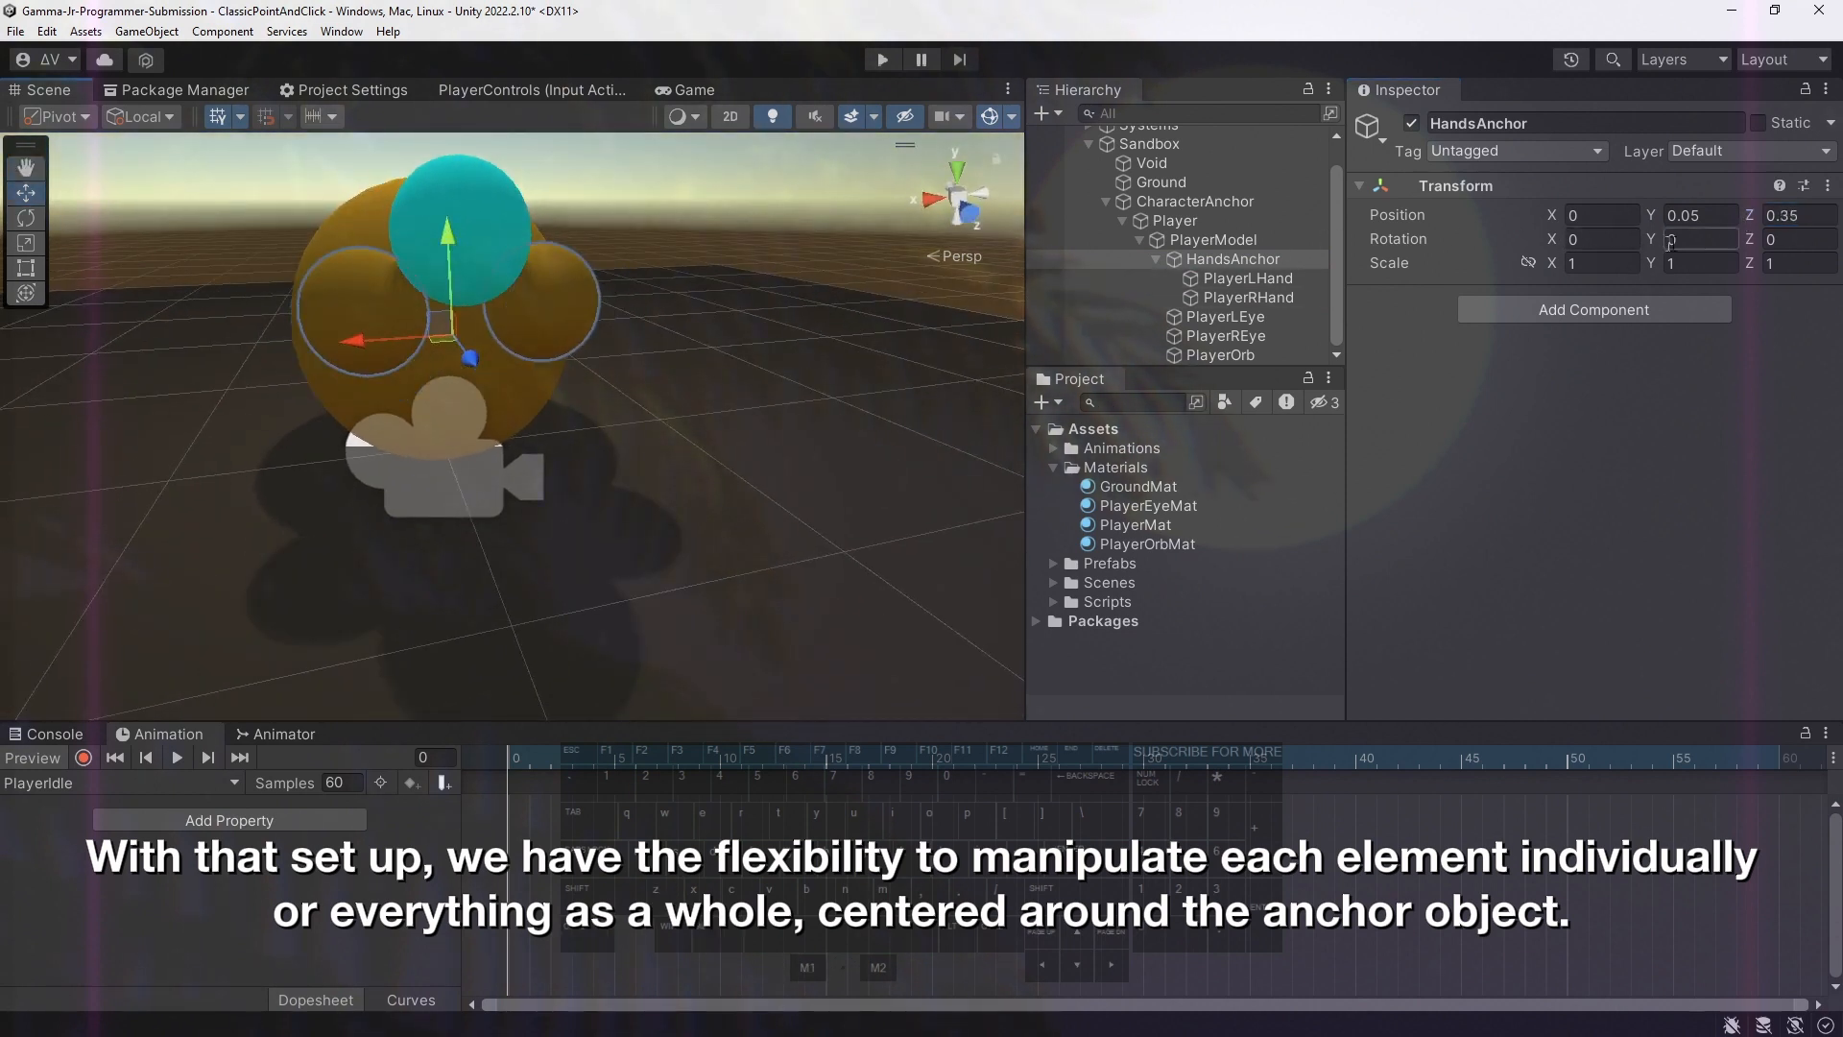
left_click_drag(1461, 244, 313, 274)
key("ctrl+z")
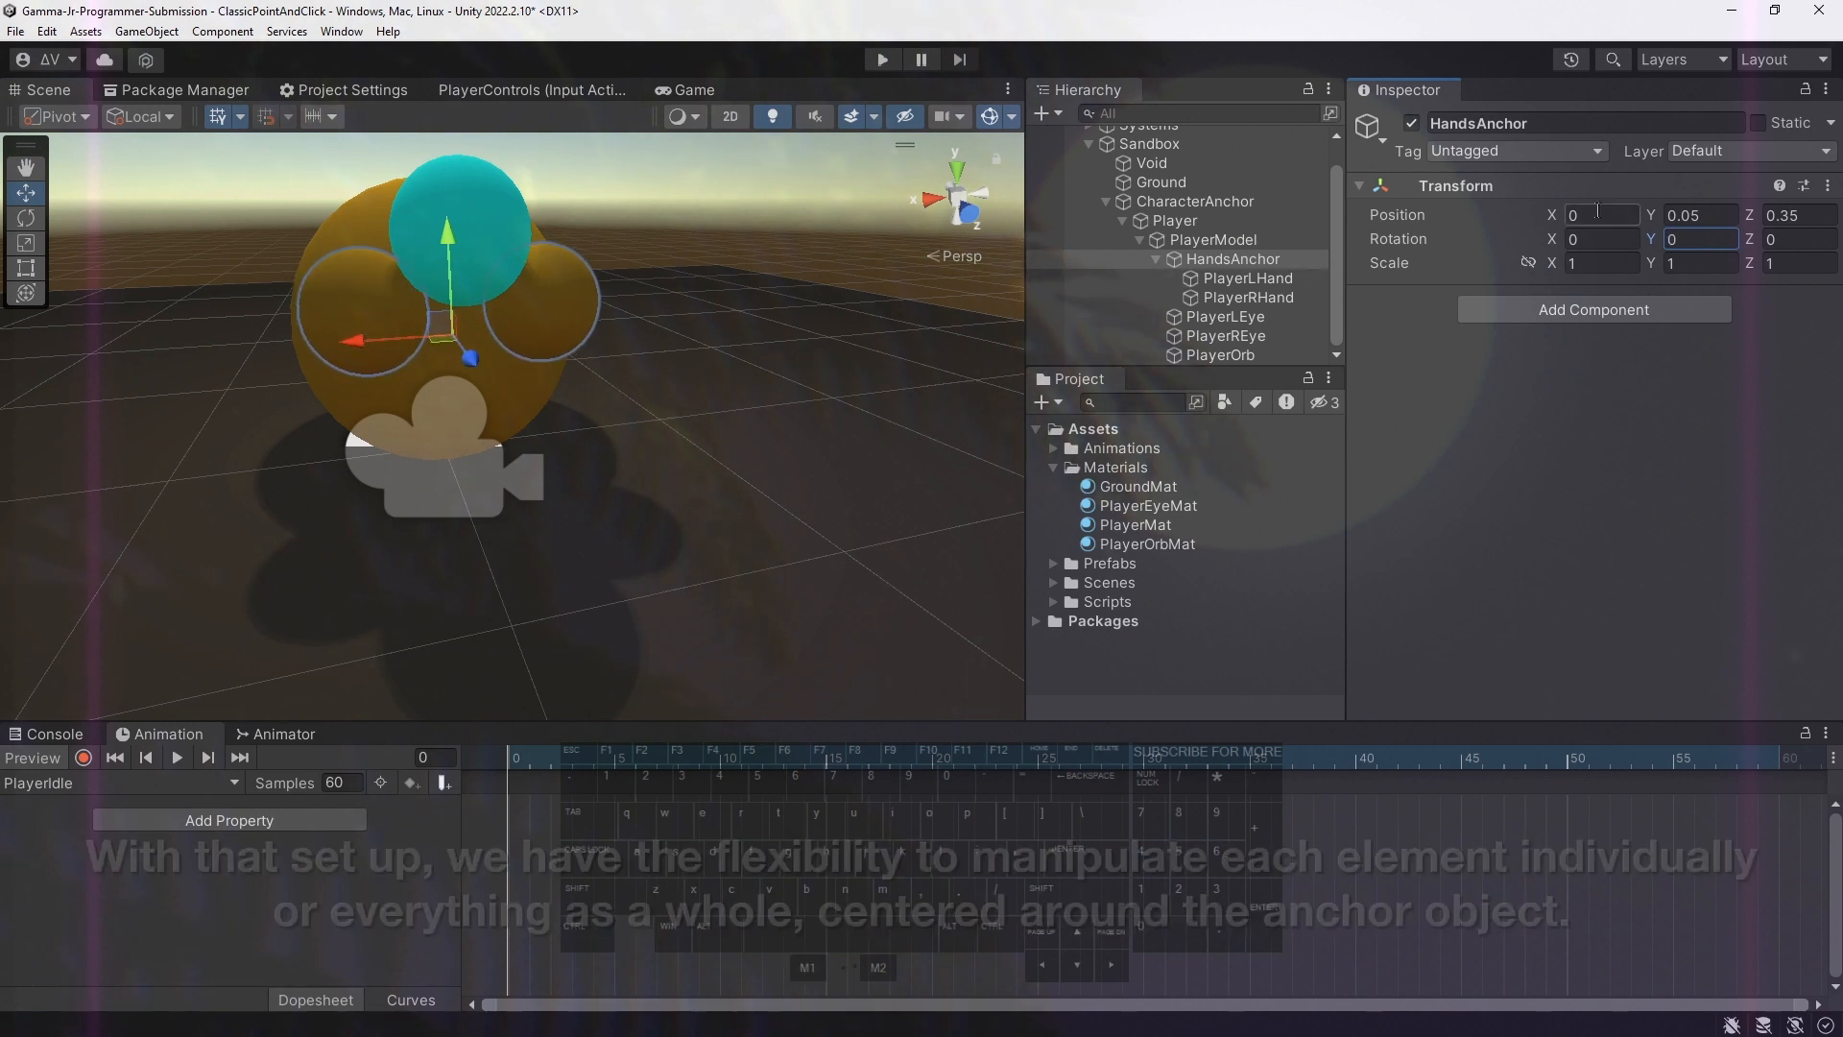
Create another empty child object under PlayerModel and name it EyesAnchor
left_click(1207, 303)
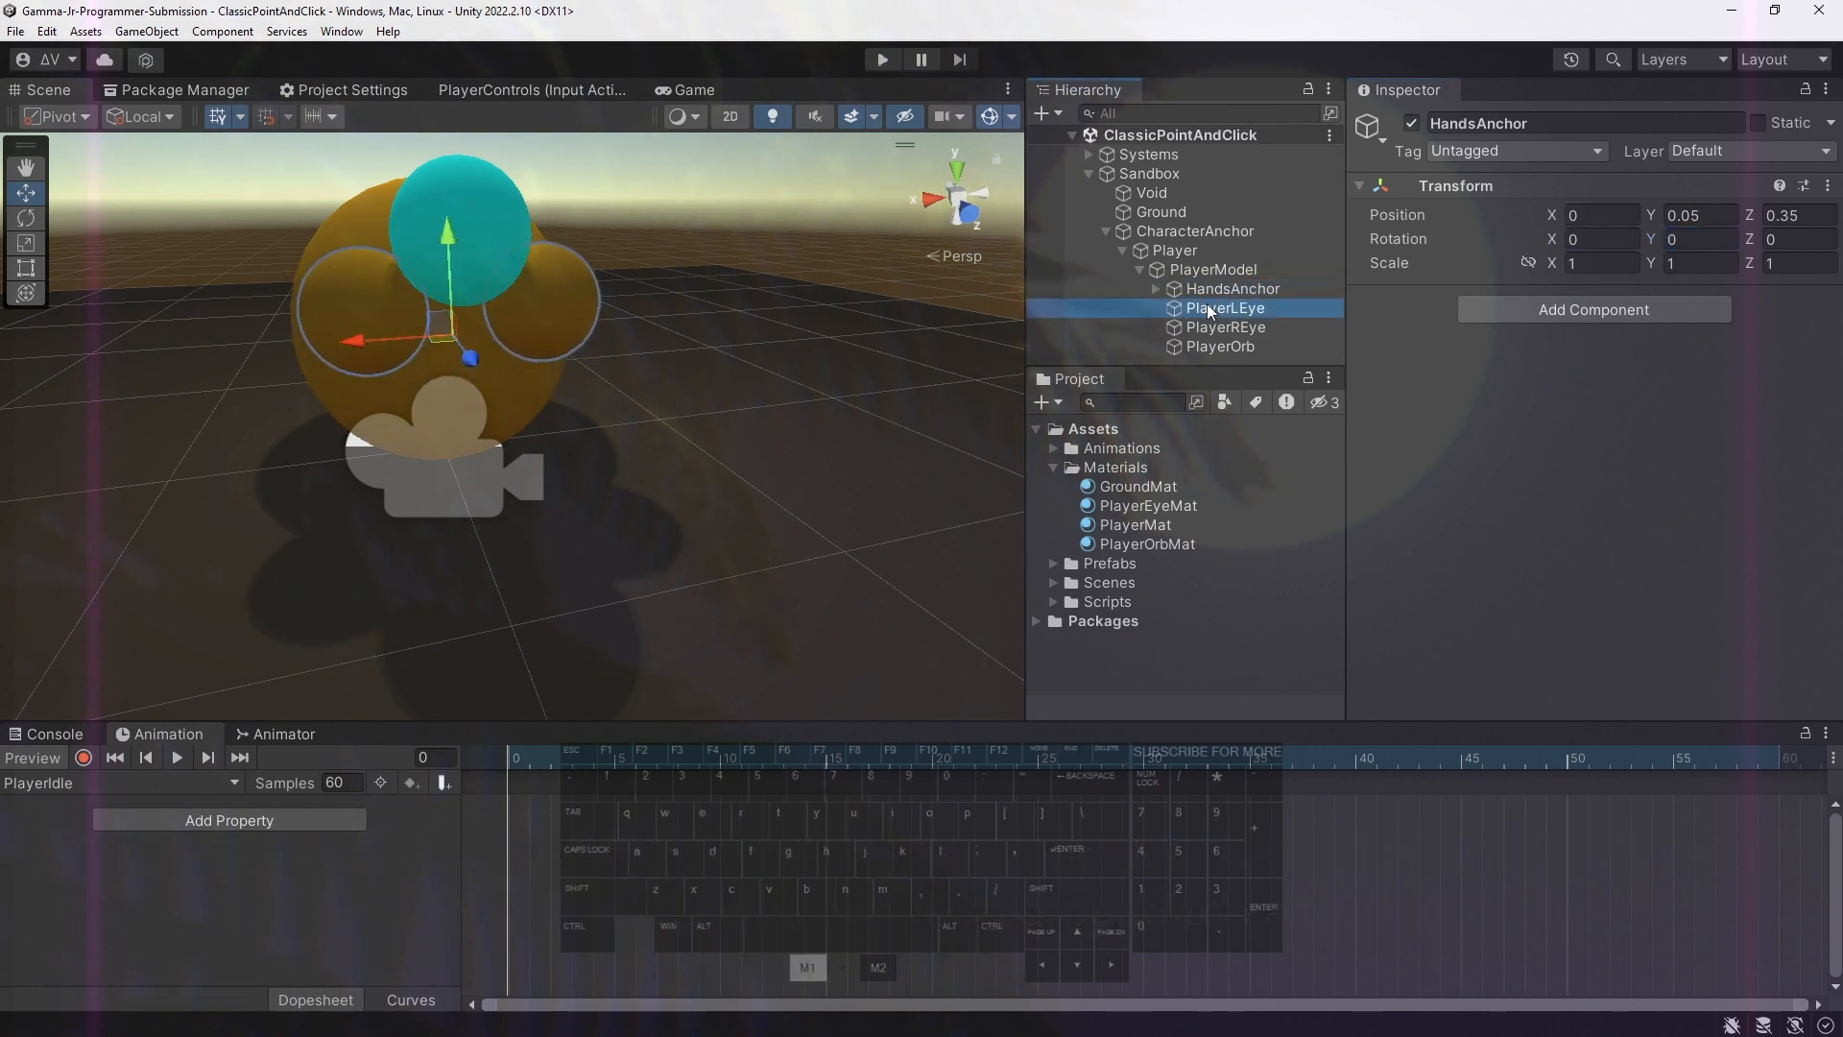
right_click(1213, 269)
left_click(1281, 526)
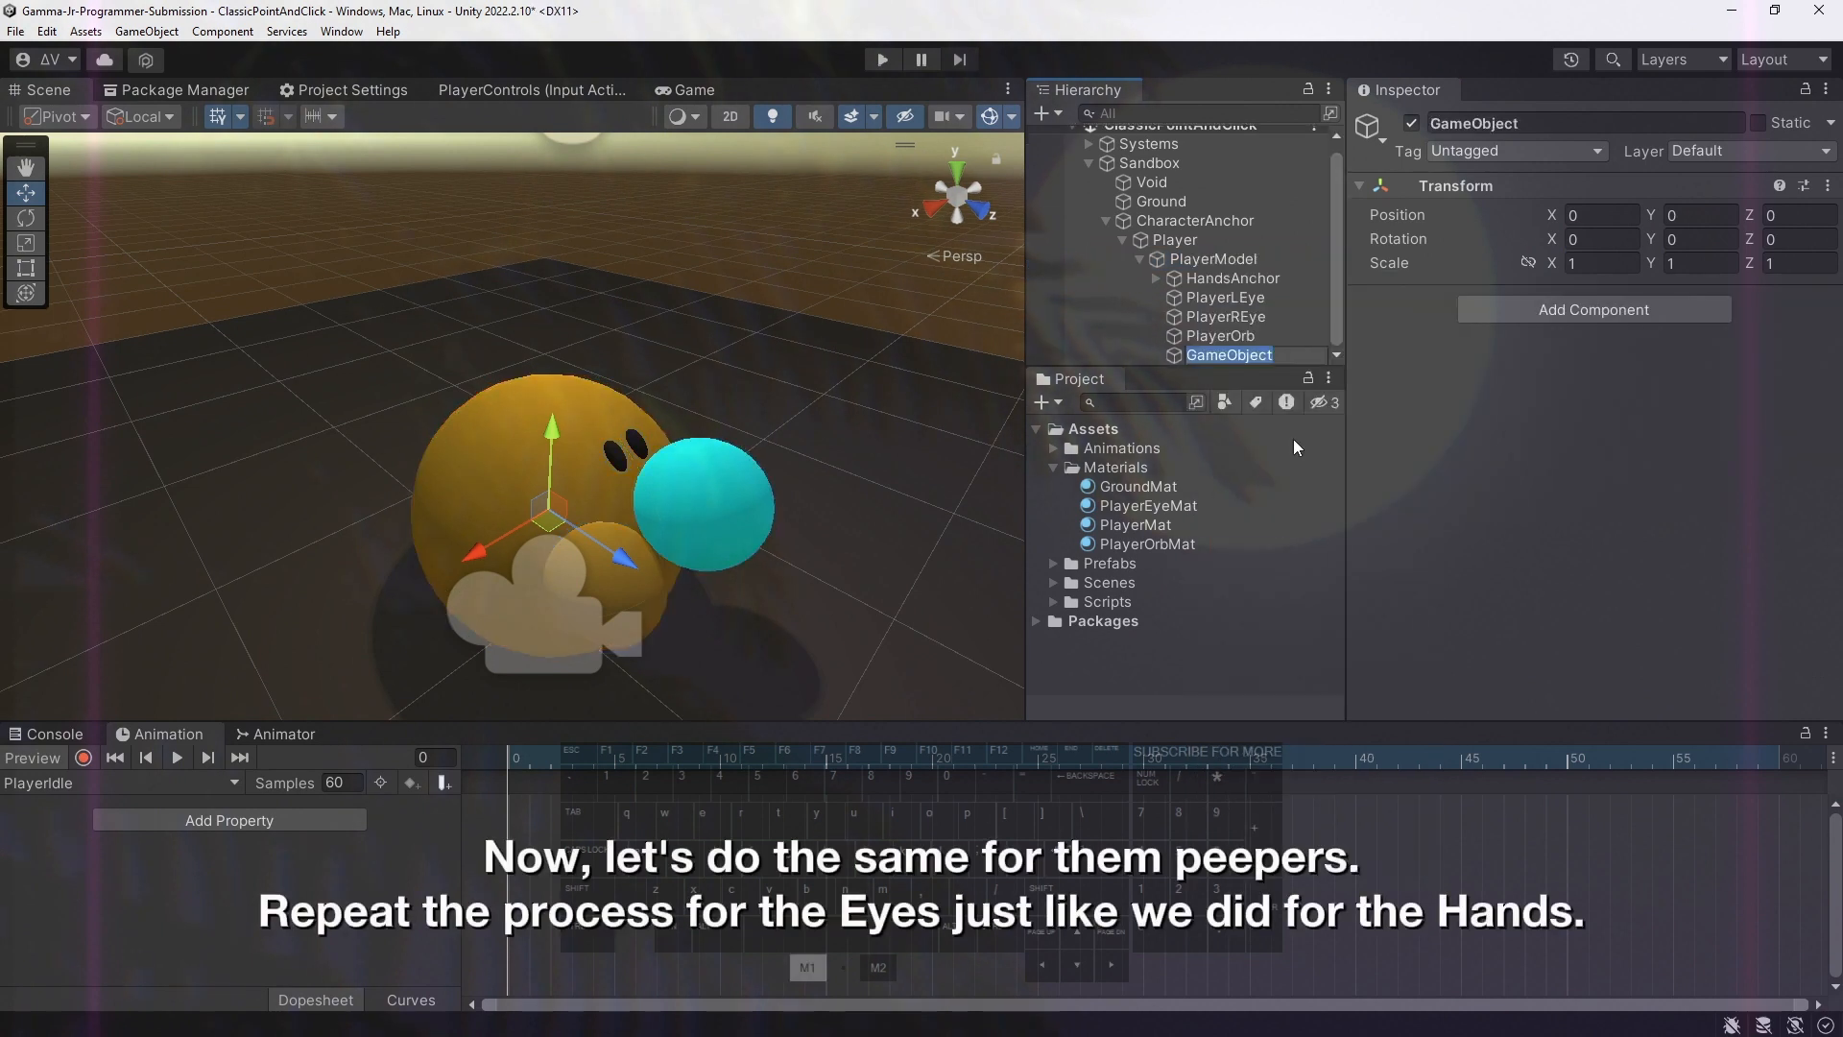
type("EyesAnchor")
key("Return")
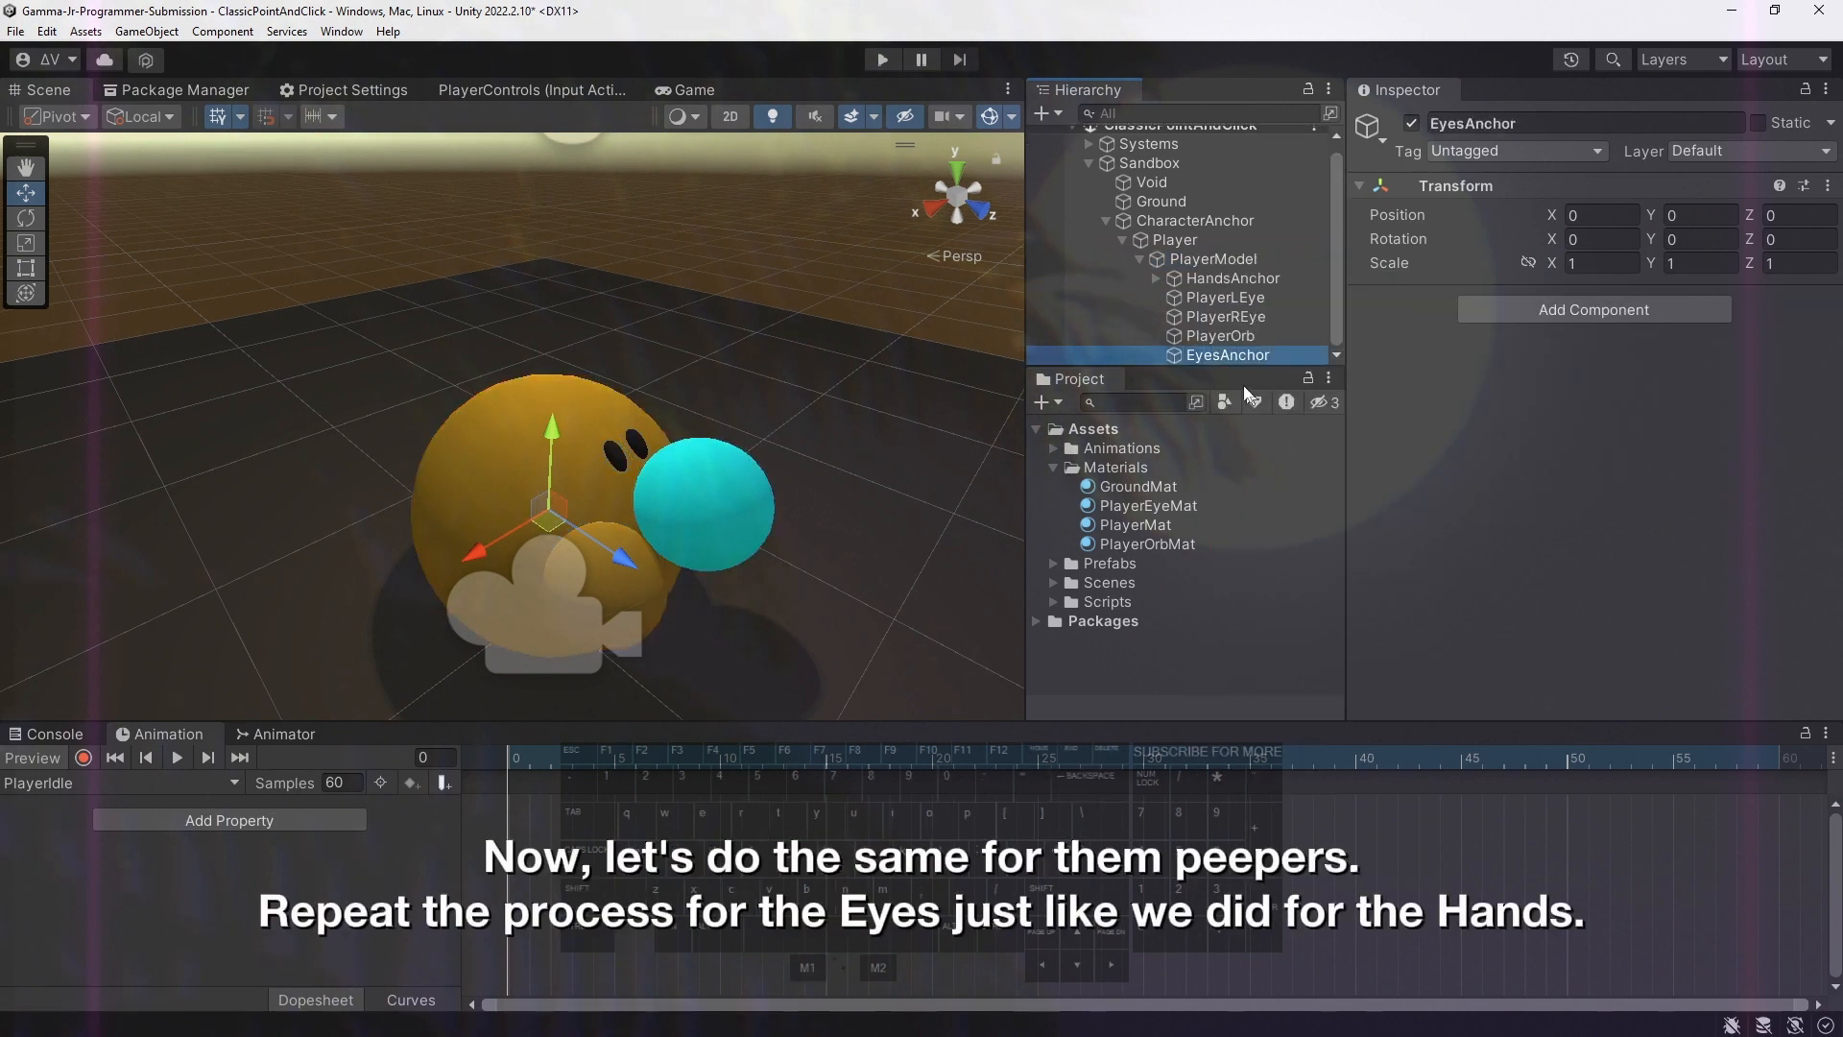
Place EyesAnchor at Y 0.4 and Z 0.3 with PlayerLEye and PlayerREye nested under it, and save the scene
mouse_move(1260, 298)
left_mouse_down()
mouse_move(1302, 298)
mouse_move(1235, 298)
left_mouse_up()
left_click_drag(1242, 337, 1239, 300)
left_click(1239, 300)
key("ctrl+z")
key("ctrl+z")
key("ctrl+z")
left_click_drag(630, 398, 340, 430)
left_click_drag(1242, 317, 1242, 299)
left_click(1156, 298)
left_click(1234, 290)
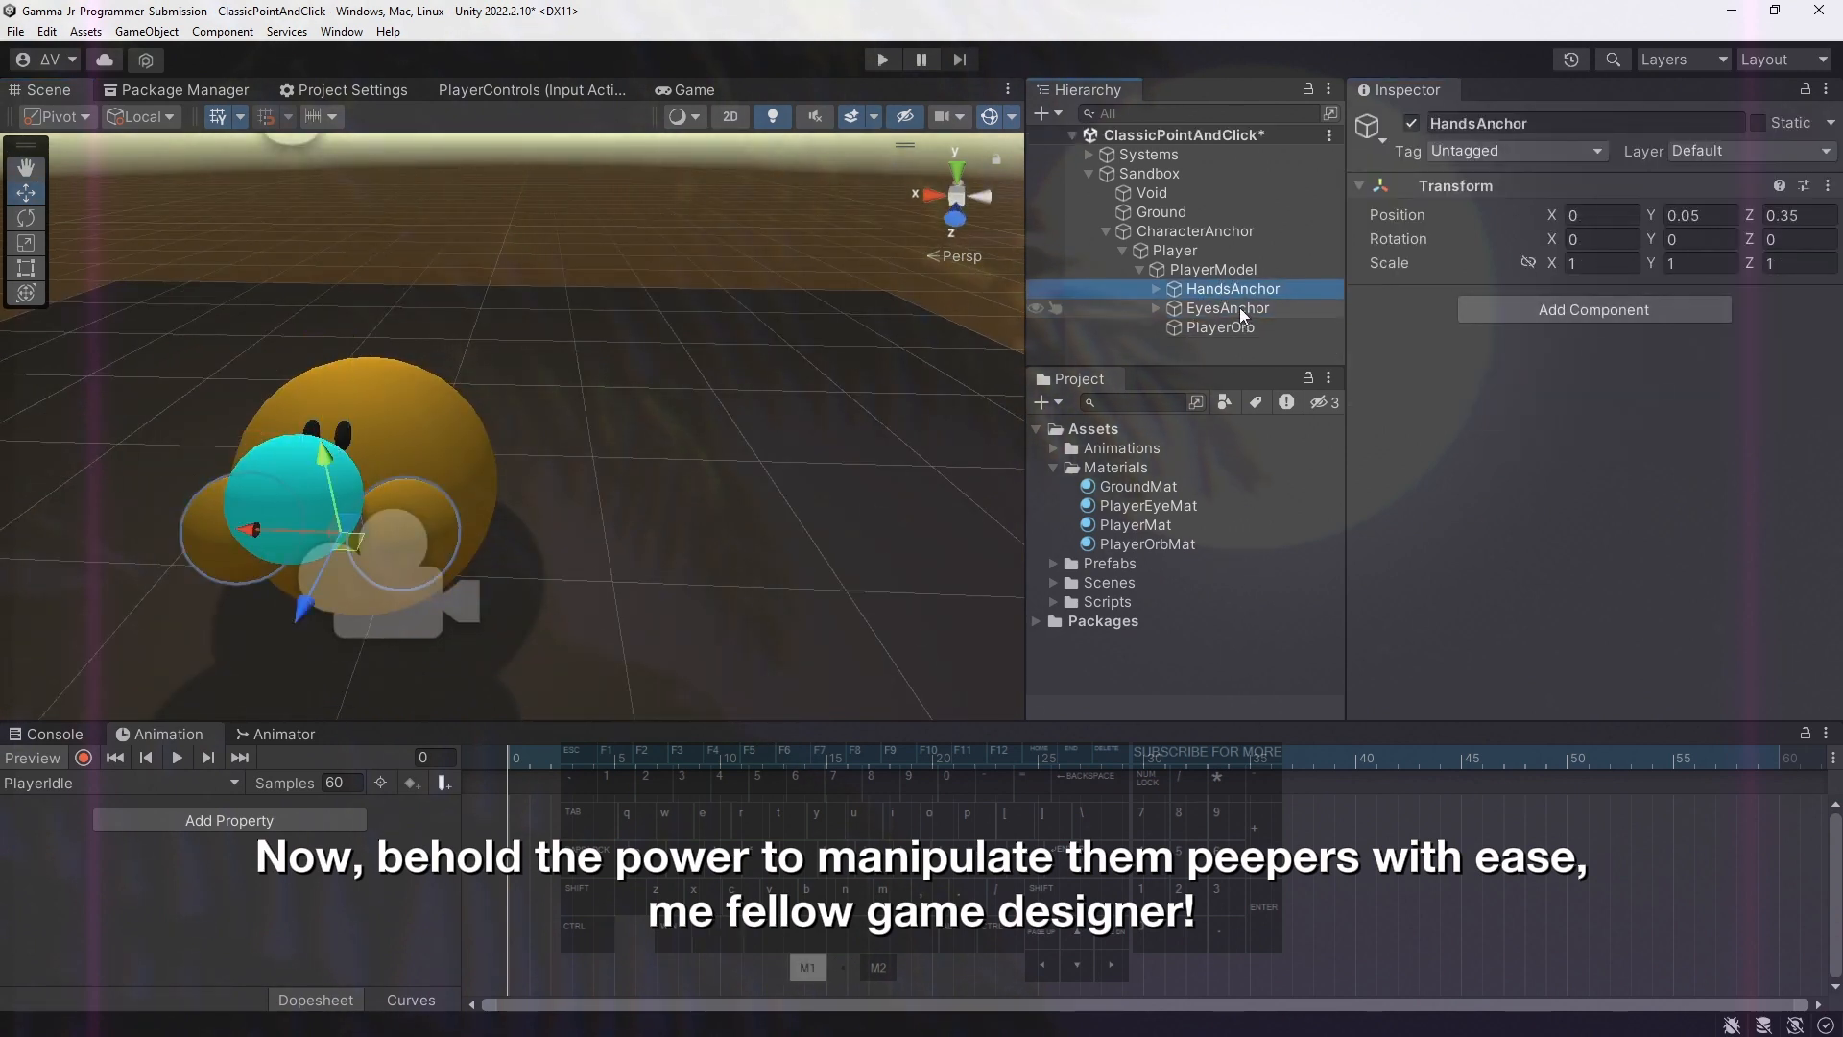
left_click(1240, 308)
key("ctrl+s")
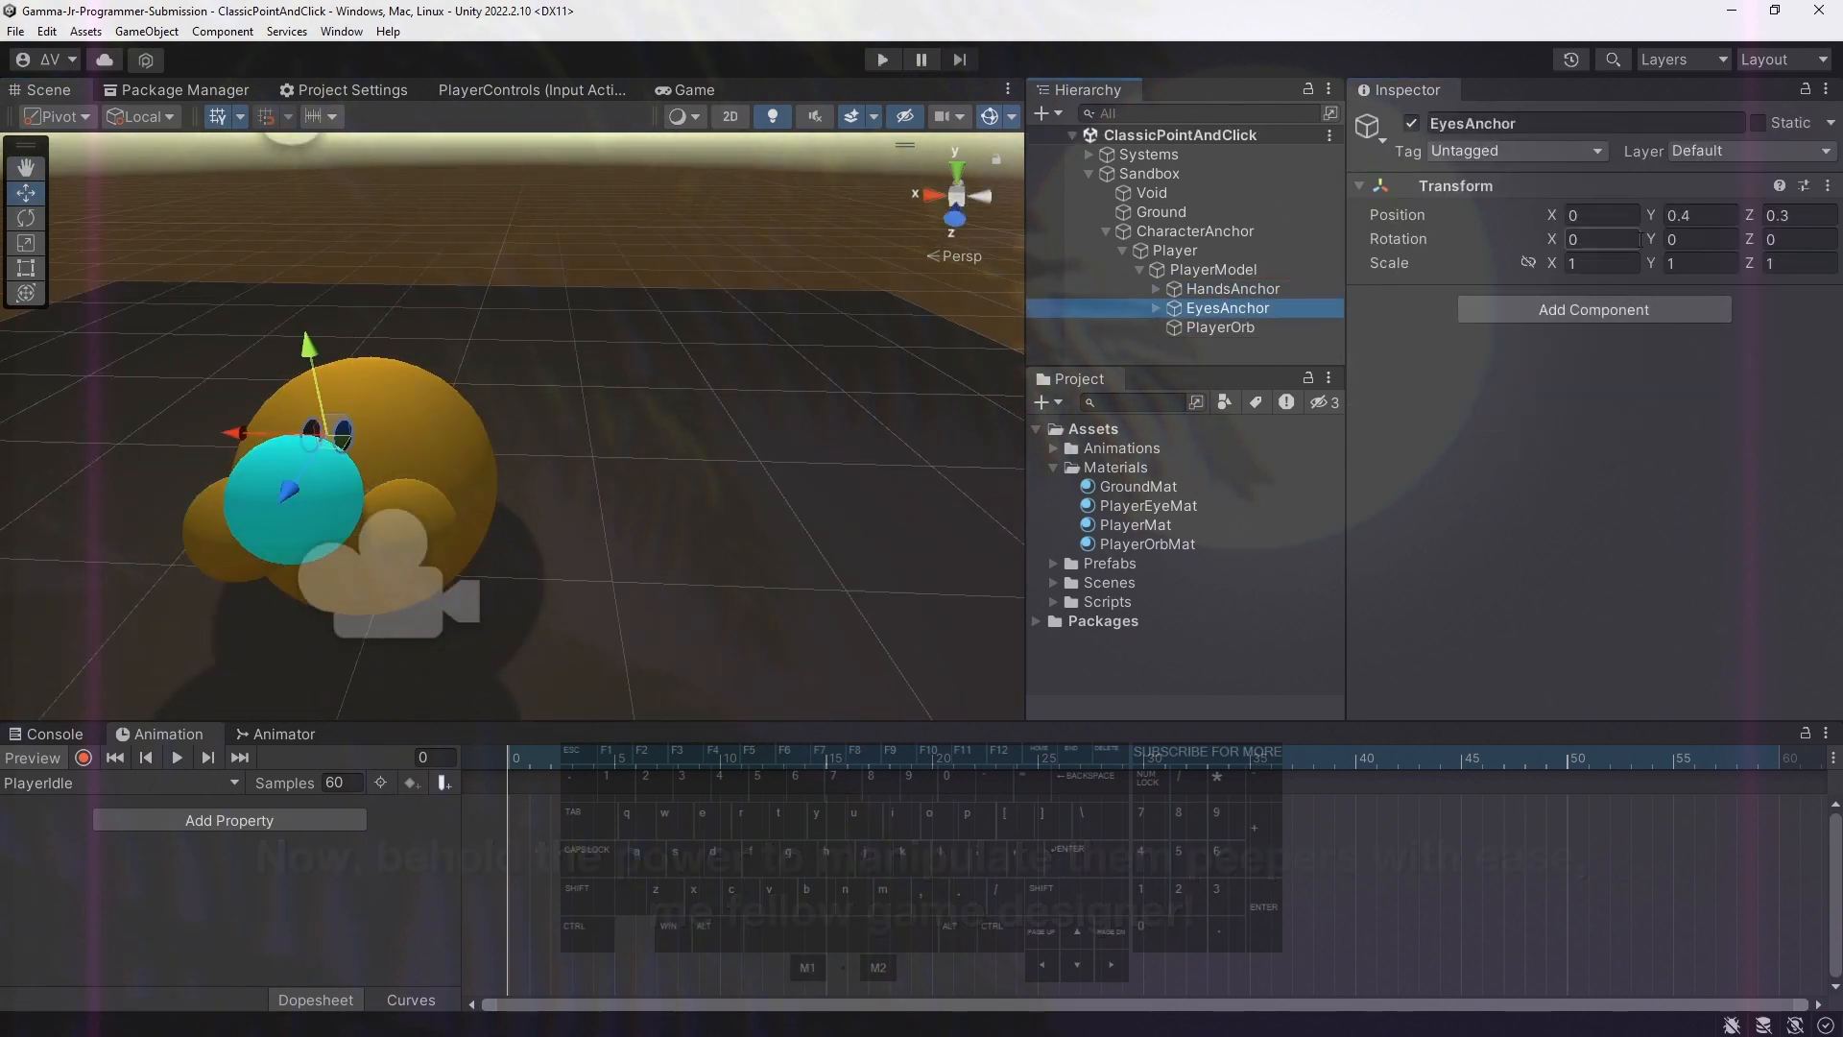
Try rotating EyesAnchor about the X axis to test the eyes, and undo the rotation
key("ctrl+z")
left_click_drag(1548, 240, 1138, 237)
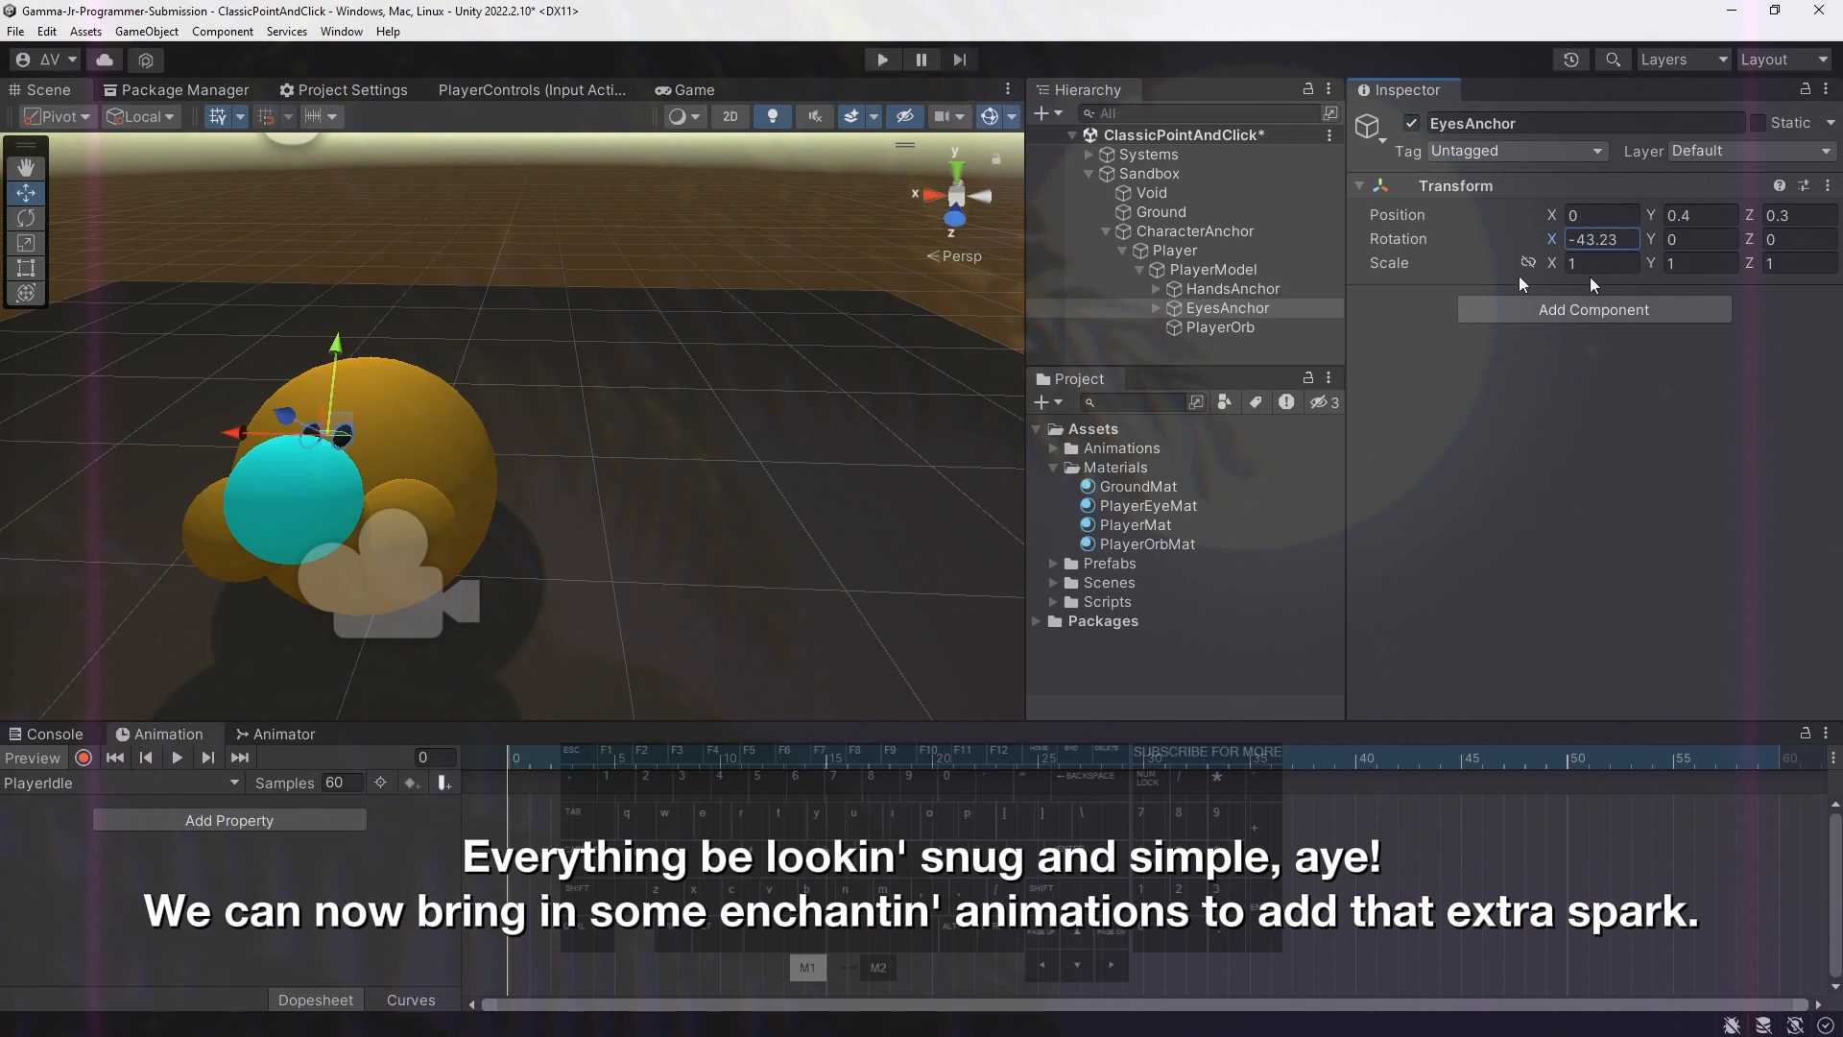
key("ctrl+z")
Try rotating Player and PlayerModel to test the whole hierarchy, undoing each rotation
left_click_drag(518, 326, 768, 317, "alt")
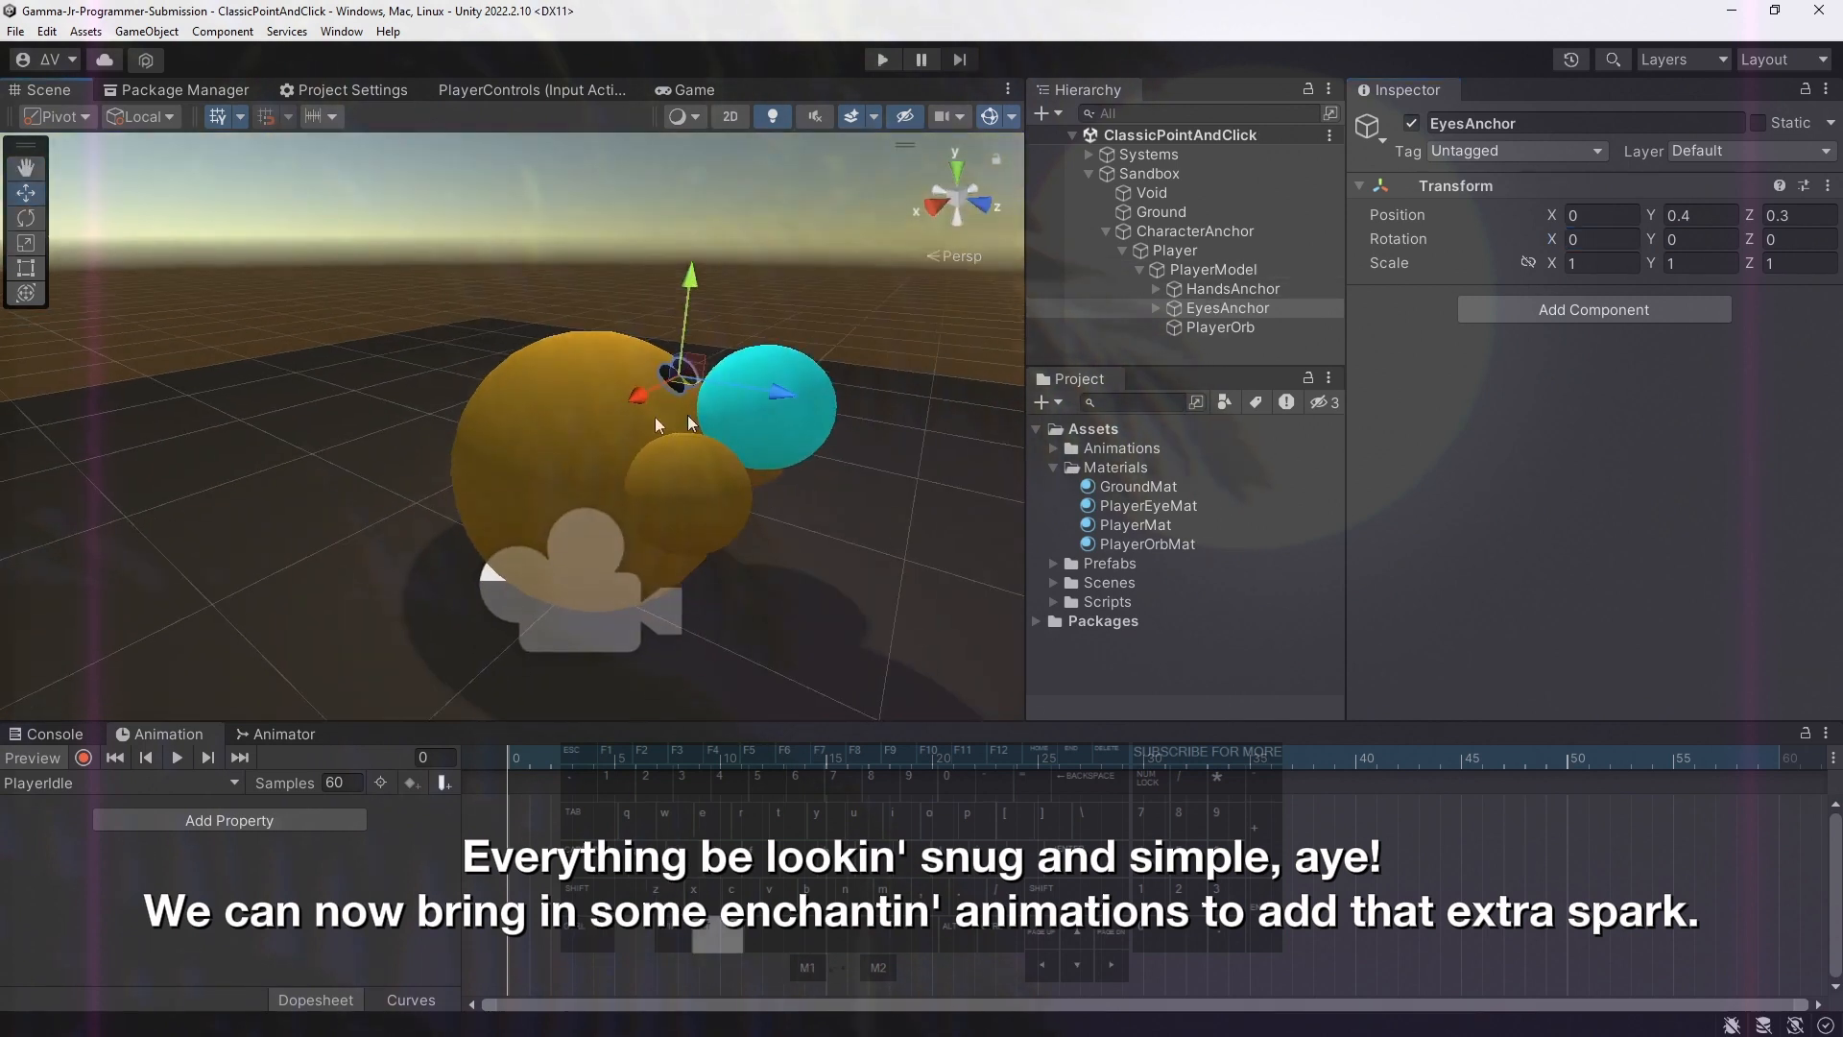
left_click(1176, 250)
left_click_drag(1652, 240, 284, 257)
key("ctrl+z")
left_click(1212, 270)
key("ctrl+z")
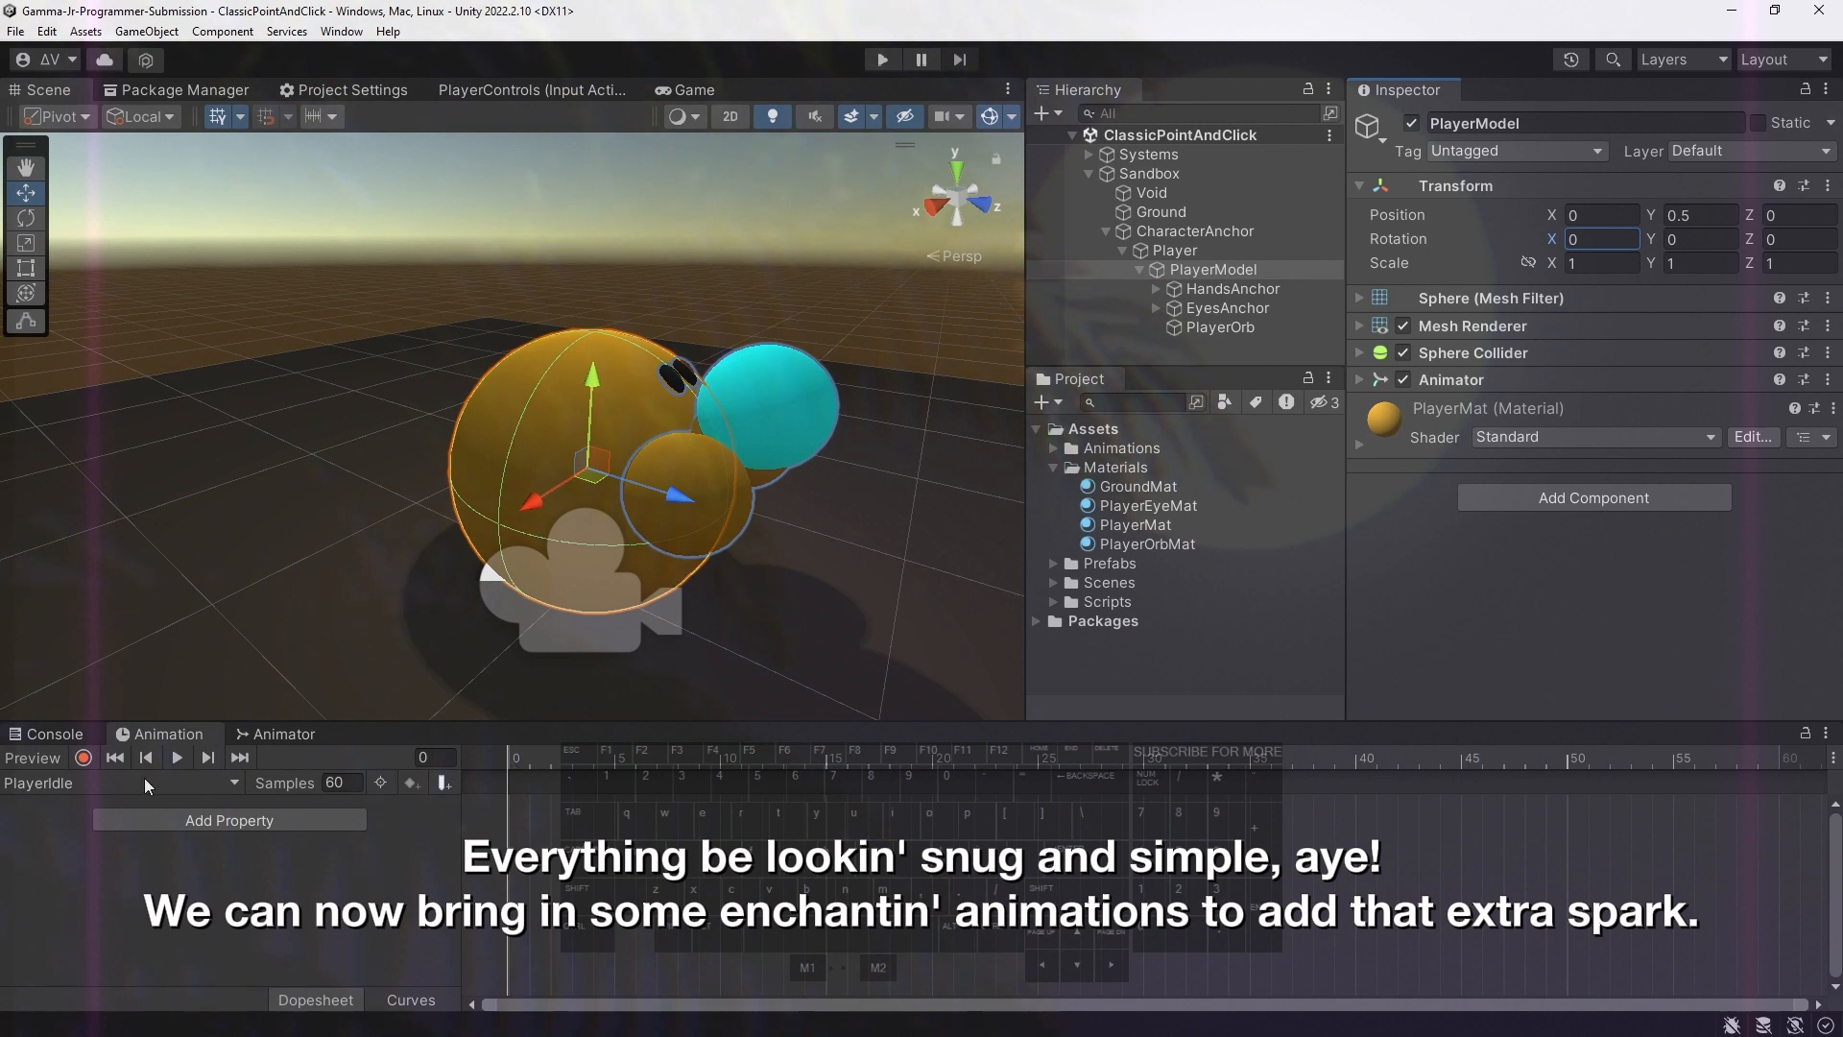
Start recording the PlayerIdle animation and keyframe PlayerModel's X rotation at -15 on frame 5
left_click(84, 762)
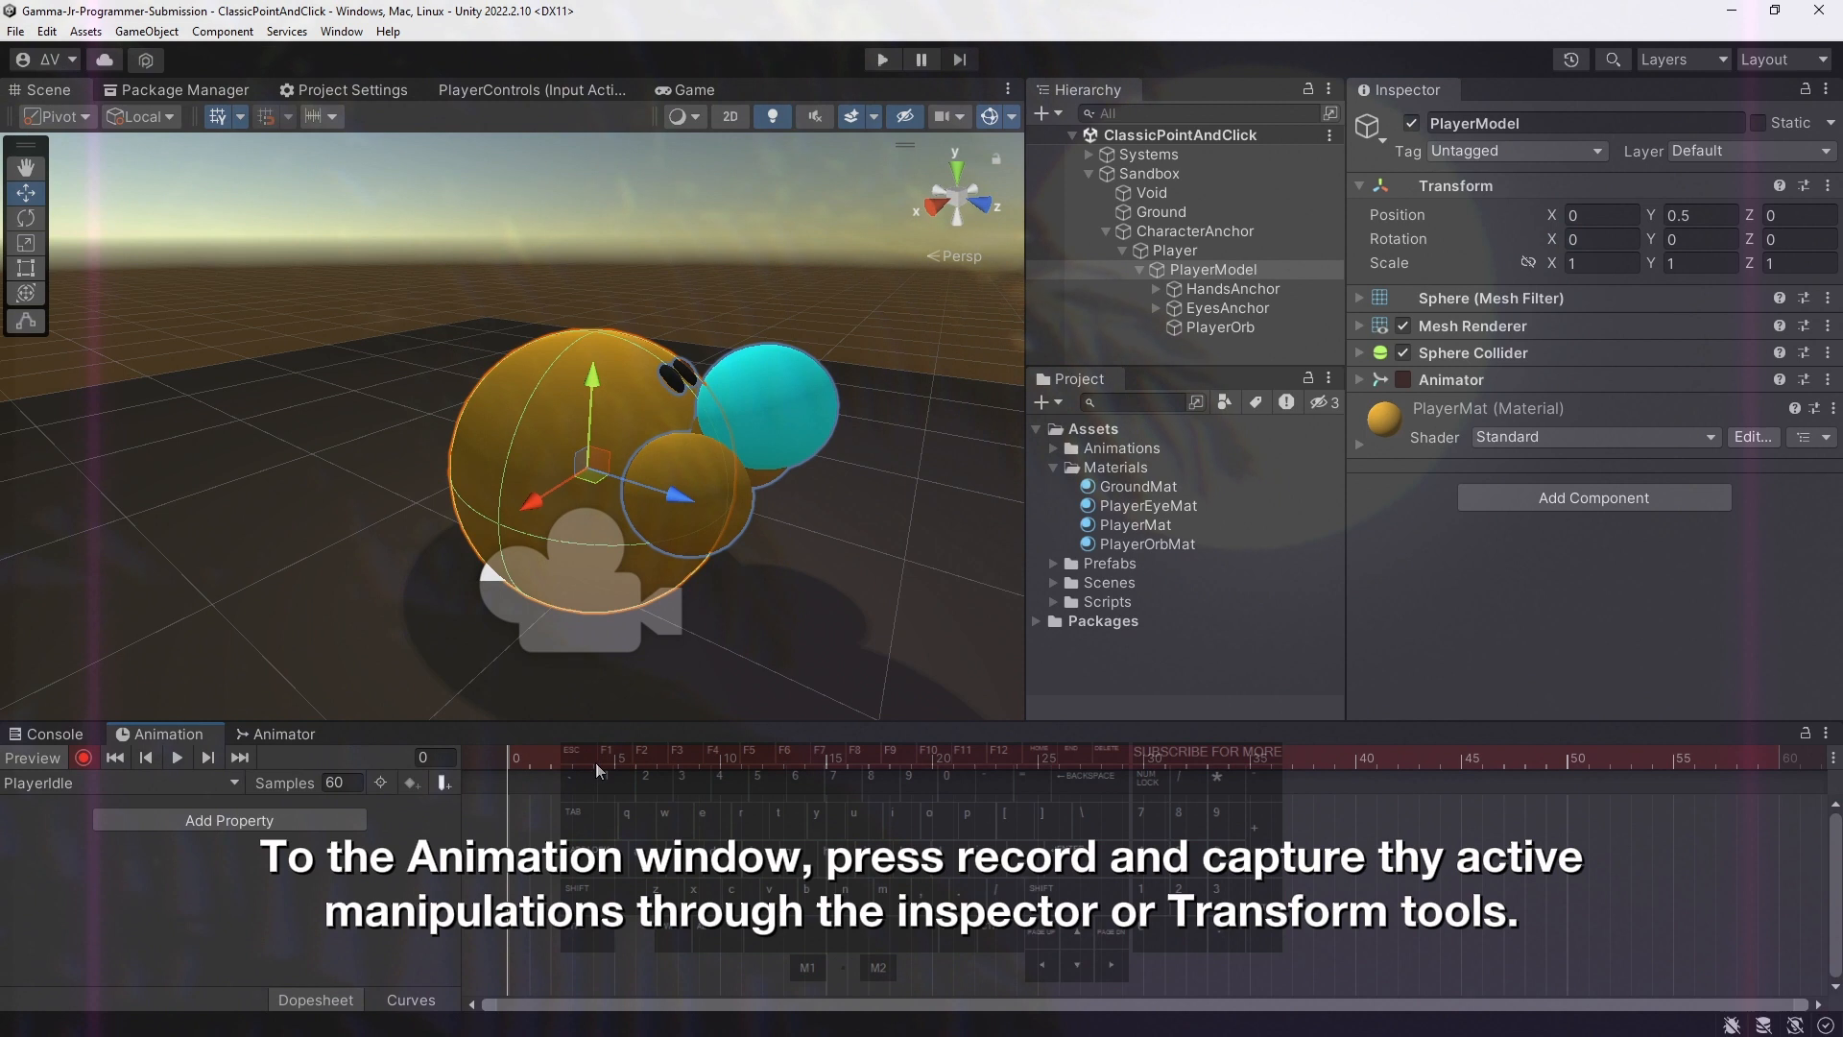
left_click_drag(597, 762, 529, 762)
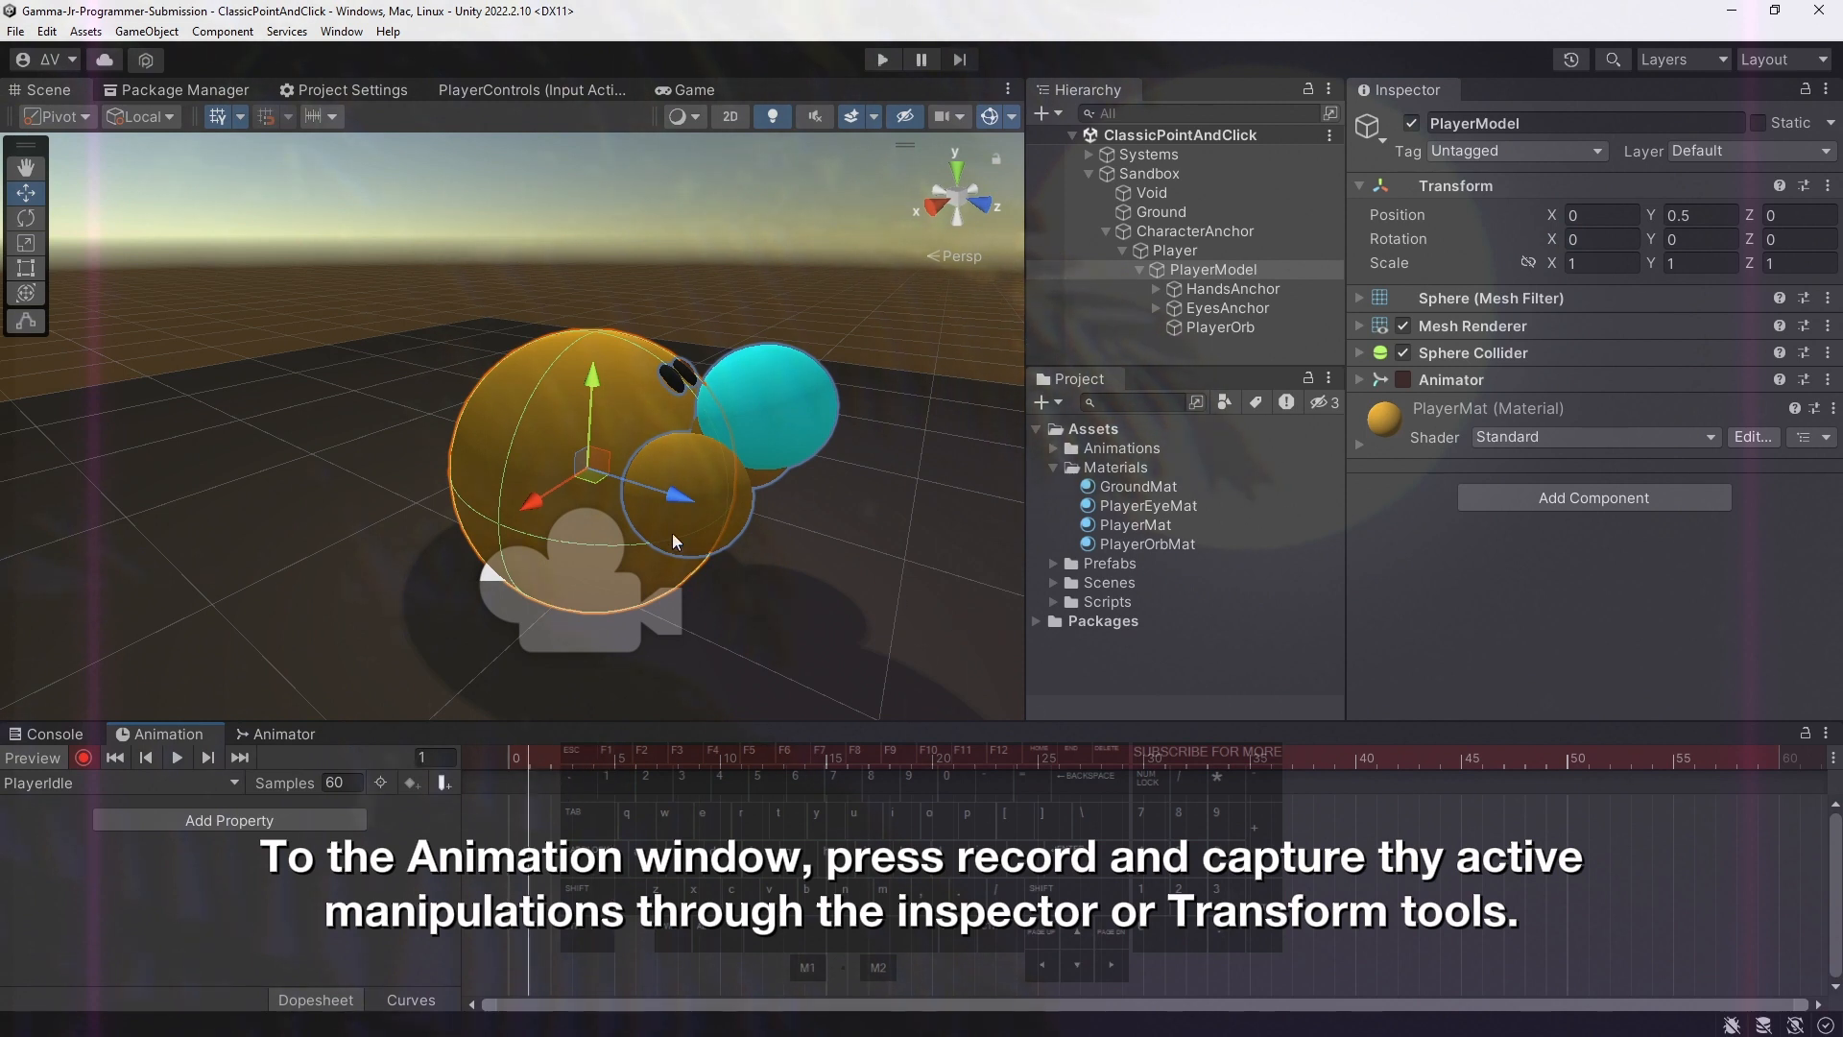
left_click_drag(1750, 239, 1611, 240)
left_click(1611, 240)
type("-15")
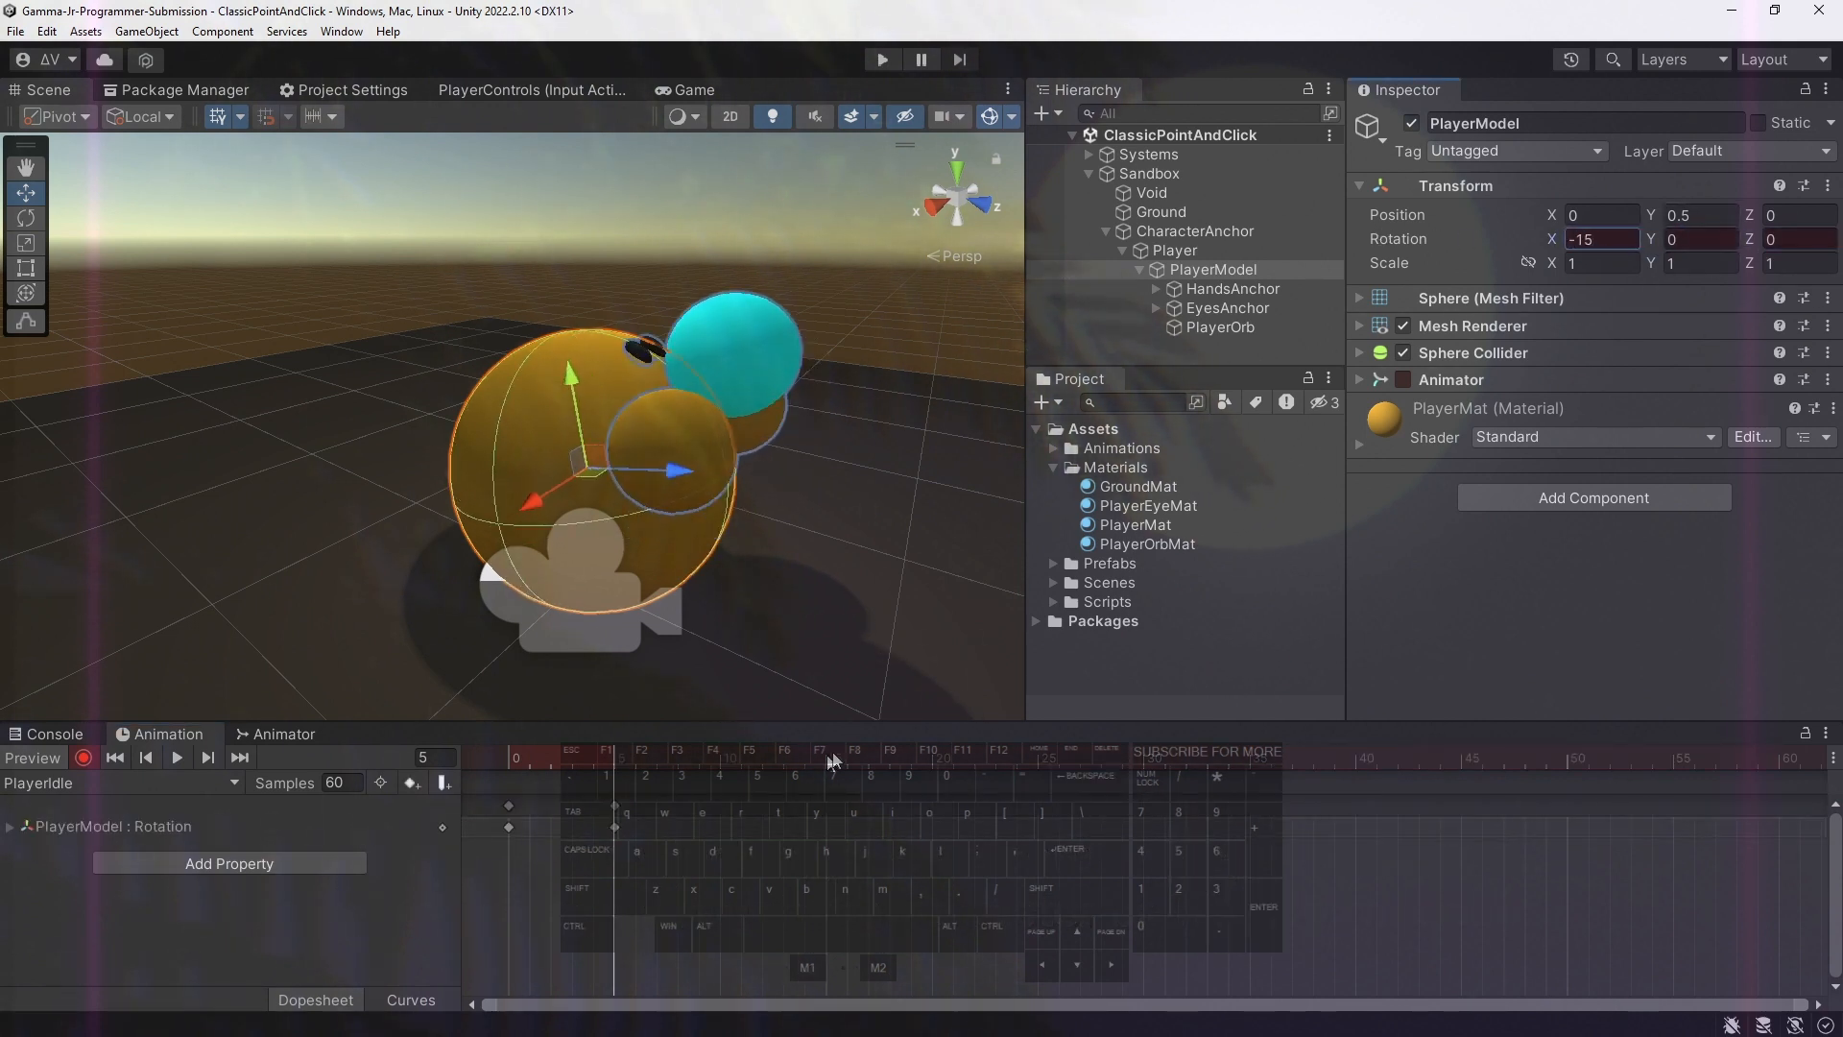
Keyframe PlayerOrb on frame 10, moved up and forward to about Y 0.53 and Z 0.86 with global handles
left_click_drag(831, 762, 713, 756)
left_click(759, 312)
key("x")
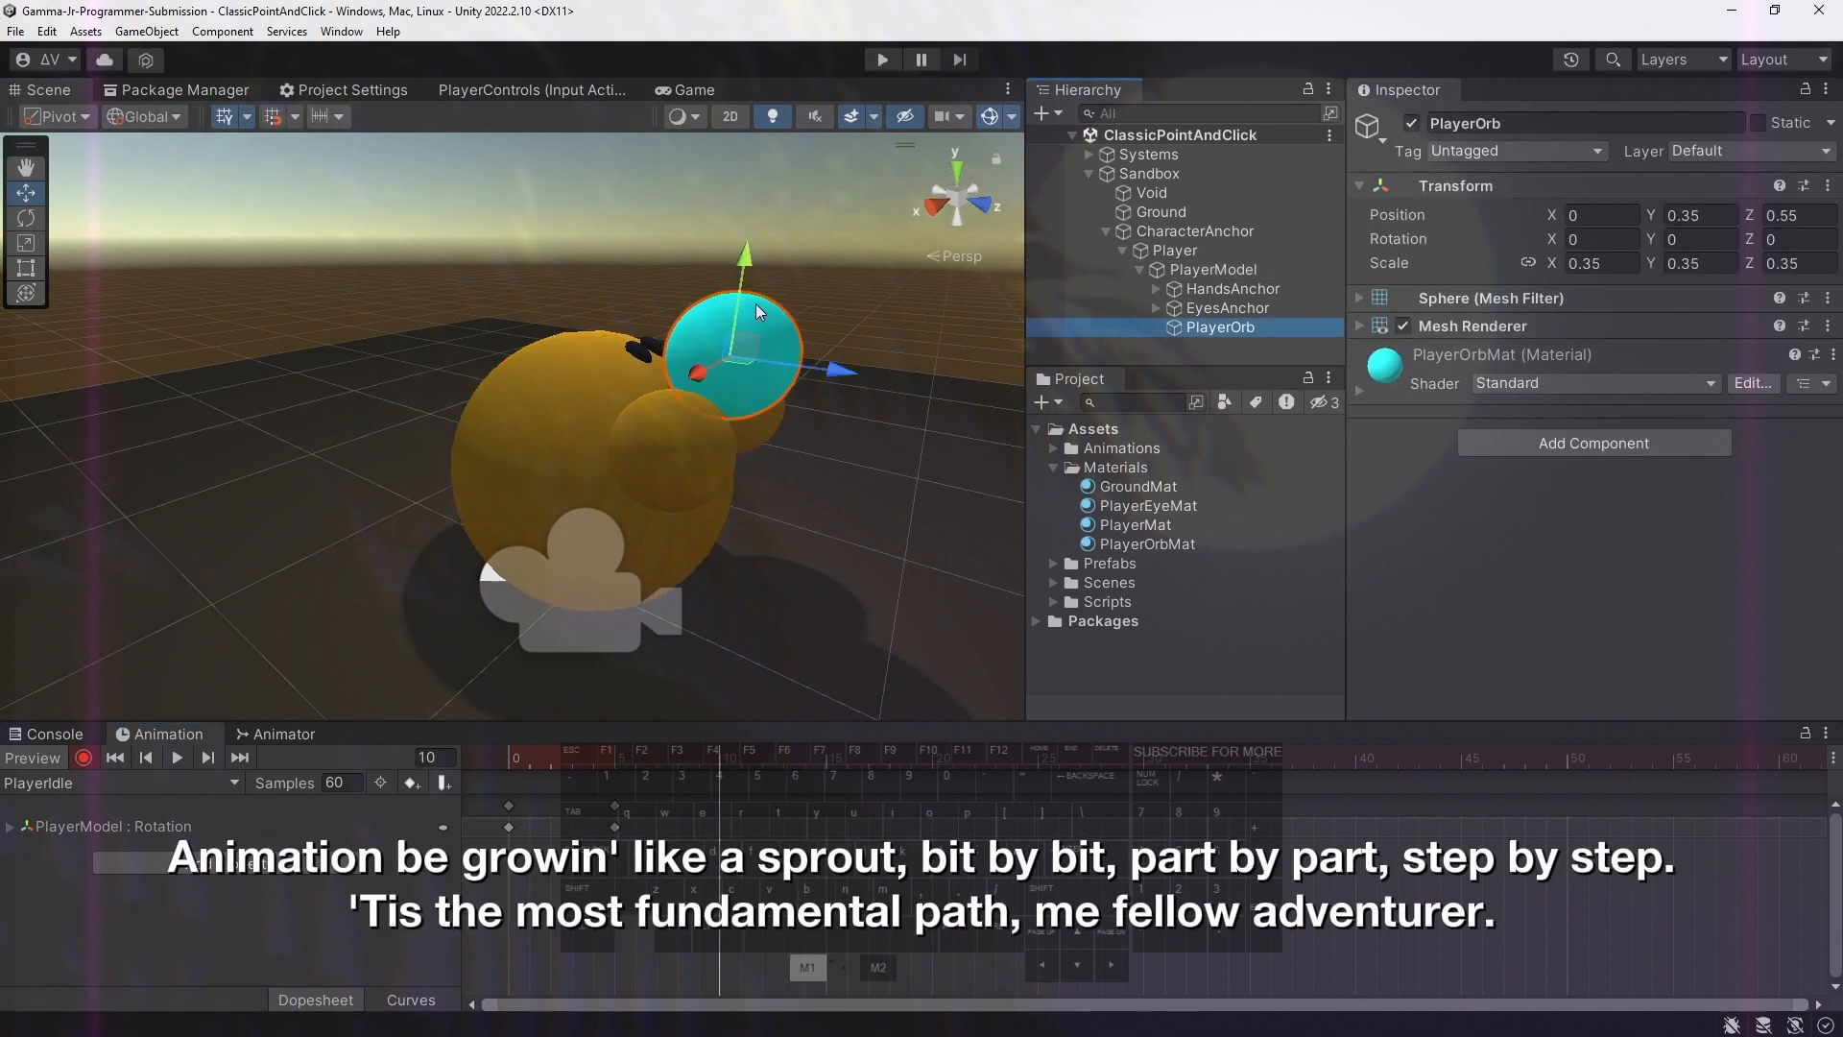
left_click_drag(739, 273, 789, 227)
left_click_drag(881, 363, 982, 372)
left_click_drag(880, 289, 894, 187)
mouse_move(720, 758)
left_mouse_down()
mouse_move(620, 758)
mouse_move(720, 759)
left_mouse_up()
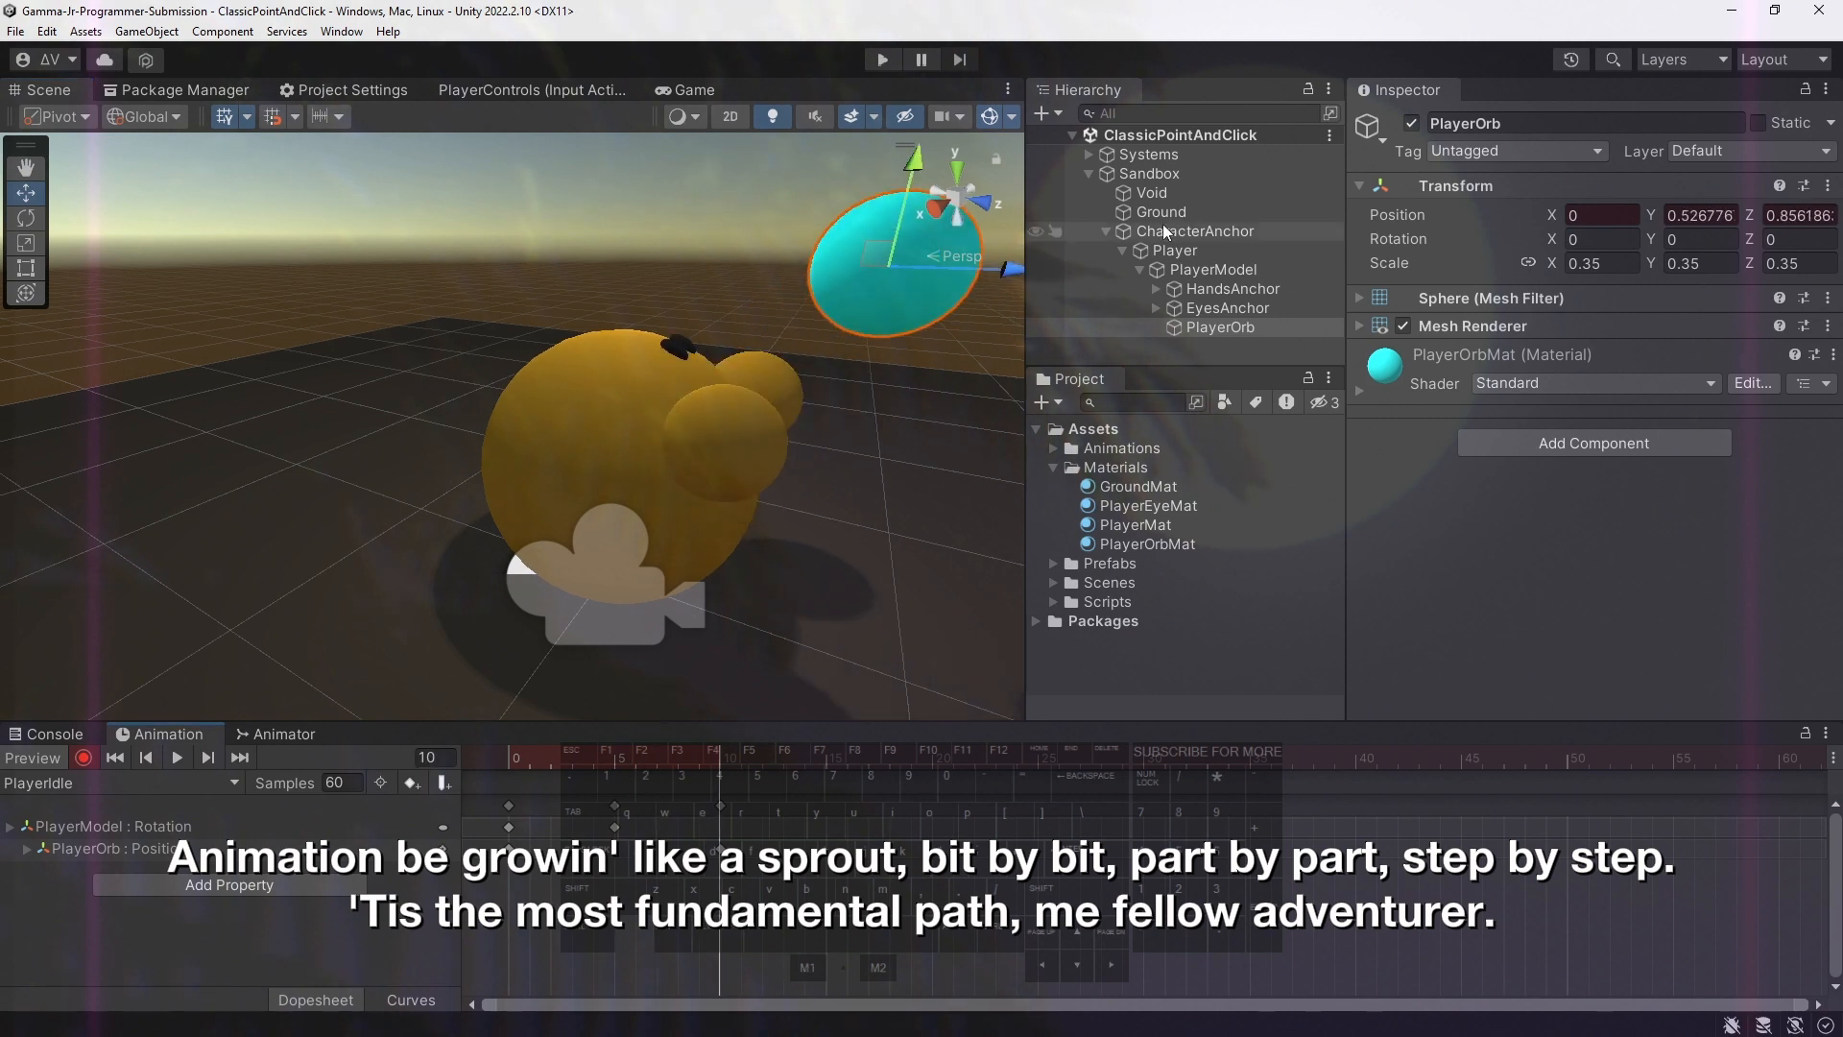
left_click(1175, 250)
double_click(1213, 270)
left_click(83, 758)
mouse_move(519, 758)
left_mouse_down()
mouse_move(1120, 741)
mouse_move(493, 781)
left_mouse_up()
left_click(133, 827)
left_click(132, 827)
key("ctrl+z")
Move PlayerOrb's first position keyframe to frame 5 and set the playhead to frame 10
left_click_drag(811, 757, 1038, 762)
left_click(510, 849)
left_click_drag(512, 851, 1038, 852)
left_click_drag(1040, 761, 1567, 758)
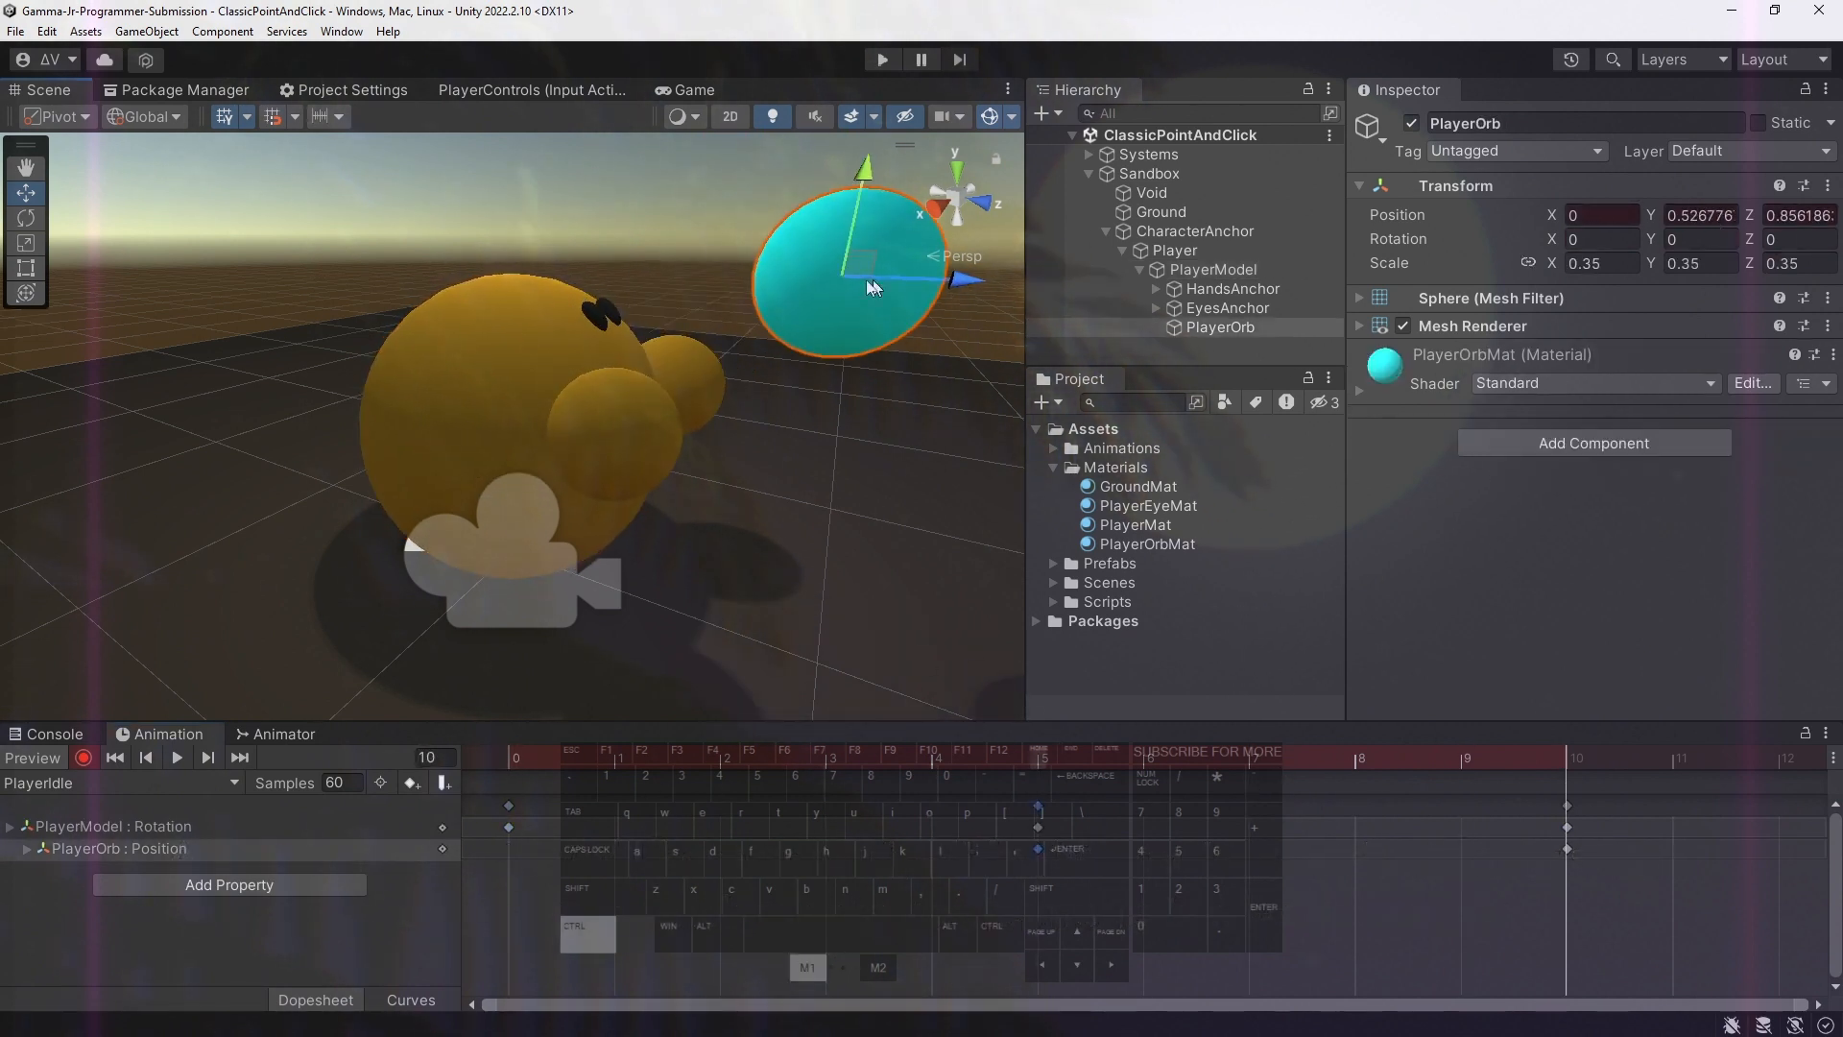
Pull PlayerOrb back toward the character's body on frame 10
left_click_drag(962, 287, 864, 288, "ctrl")
left_click(827, 422)
left_click_drag(821, 432, 864, 461, "alt")
Keyframe PlayerOrb's Y position at 0.5 on frame 15
left_click_drag(812, 757, 1596, 774)
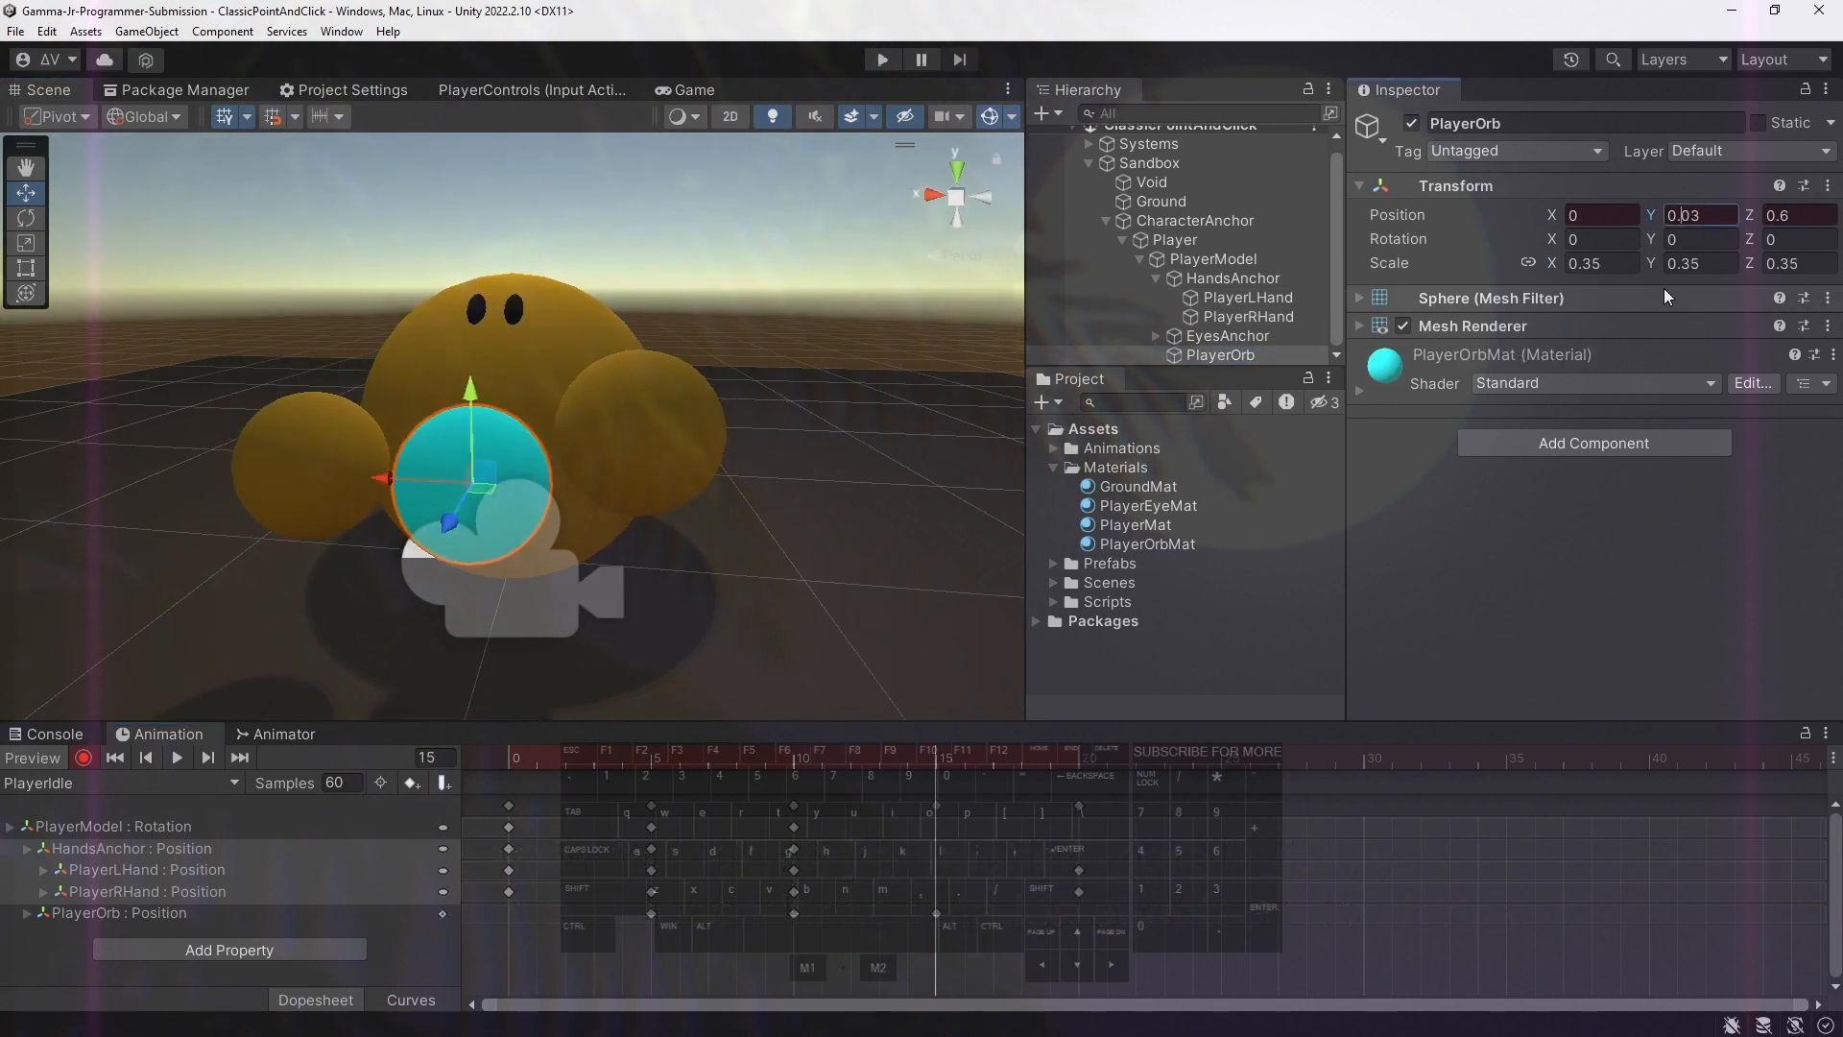
key("Delete")
key("Delete")
type("5")
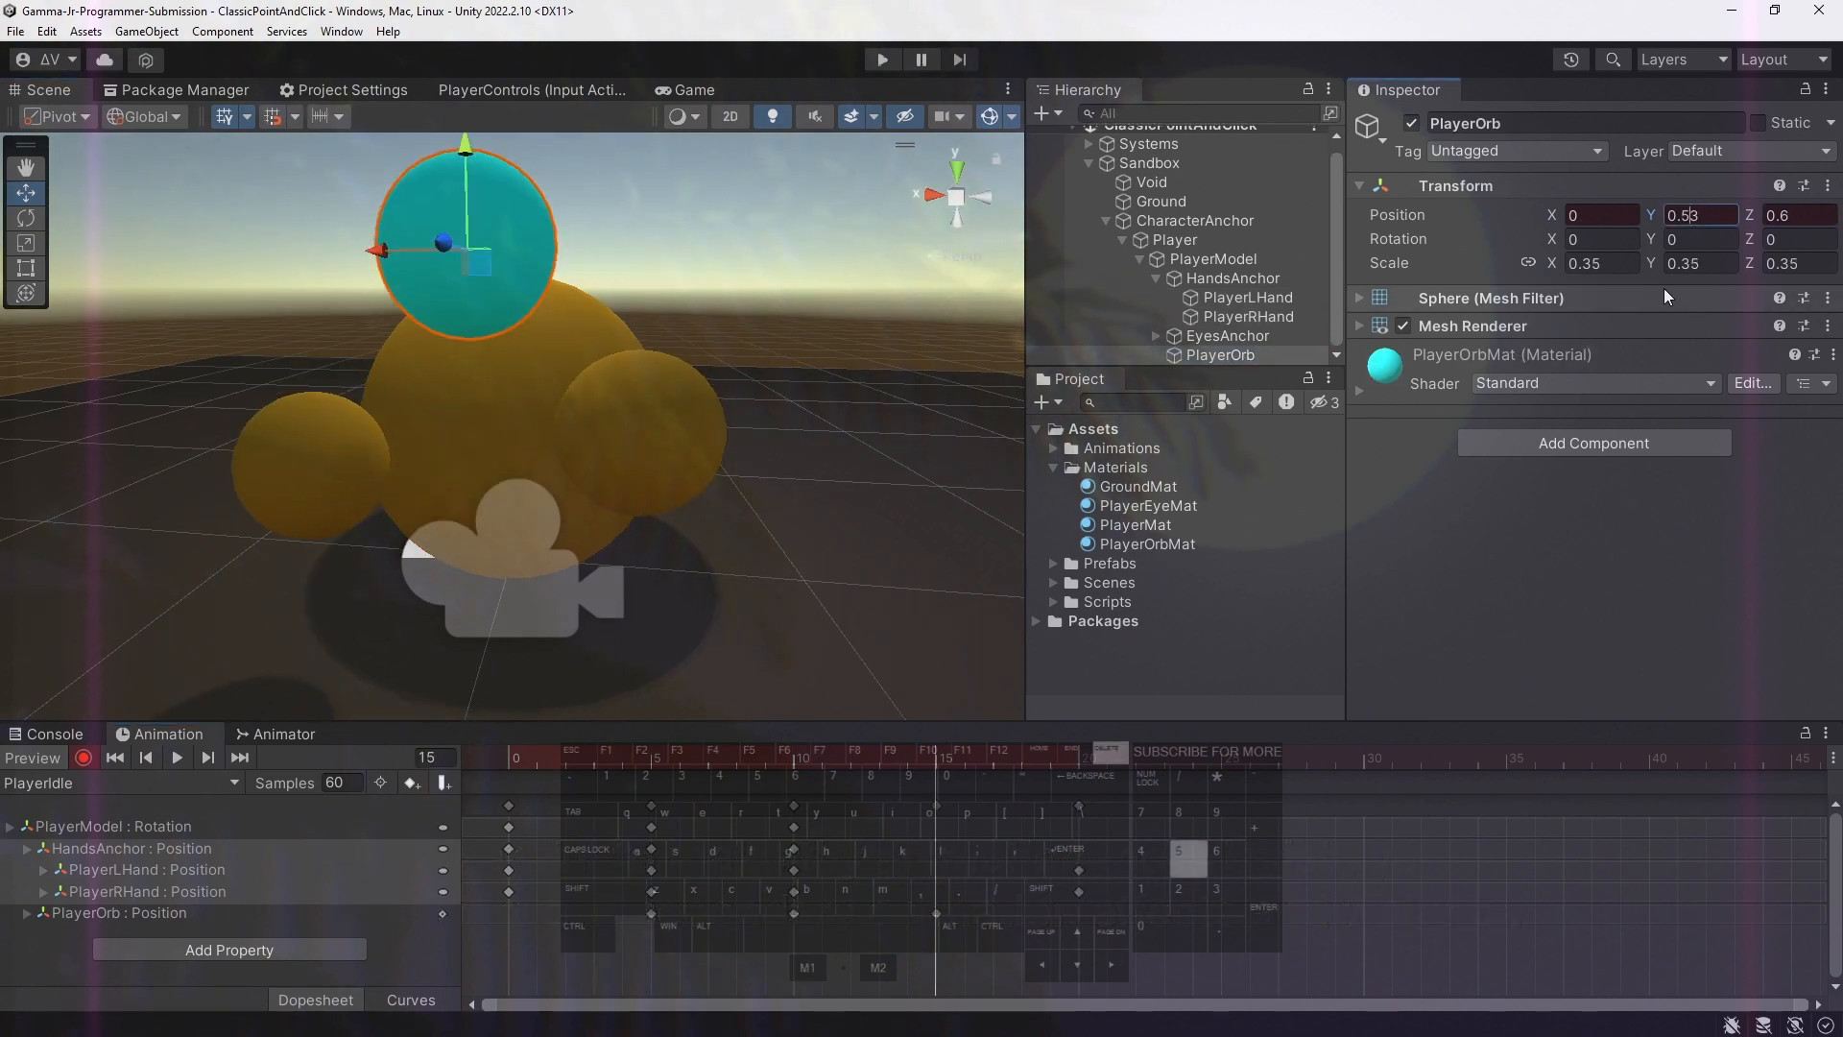
key("Return")
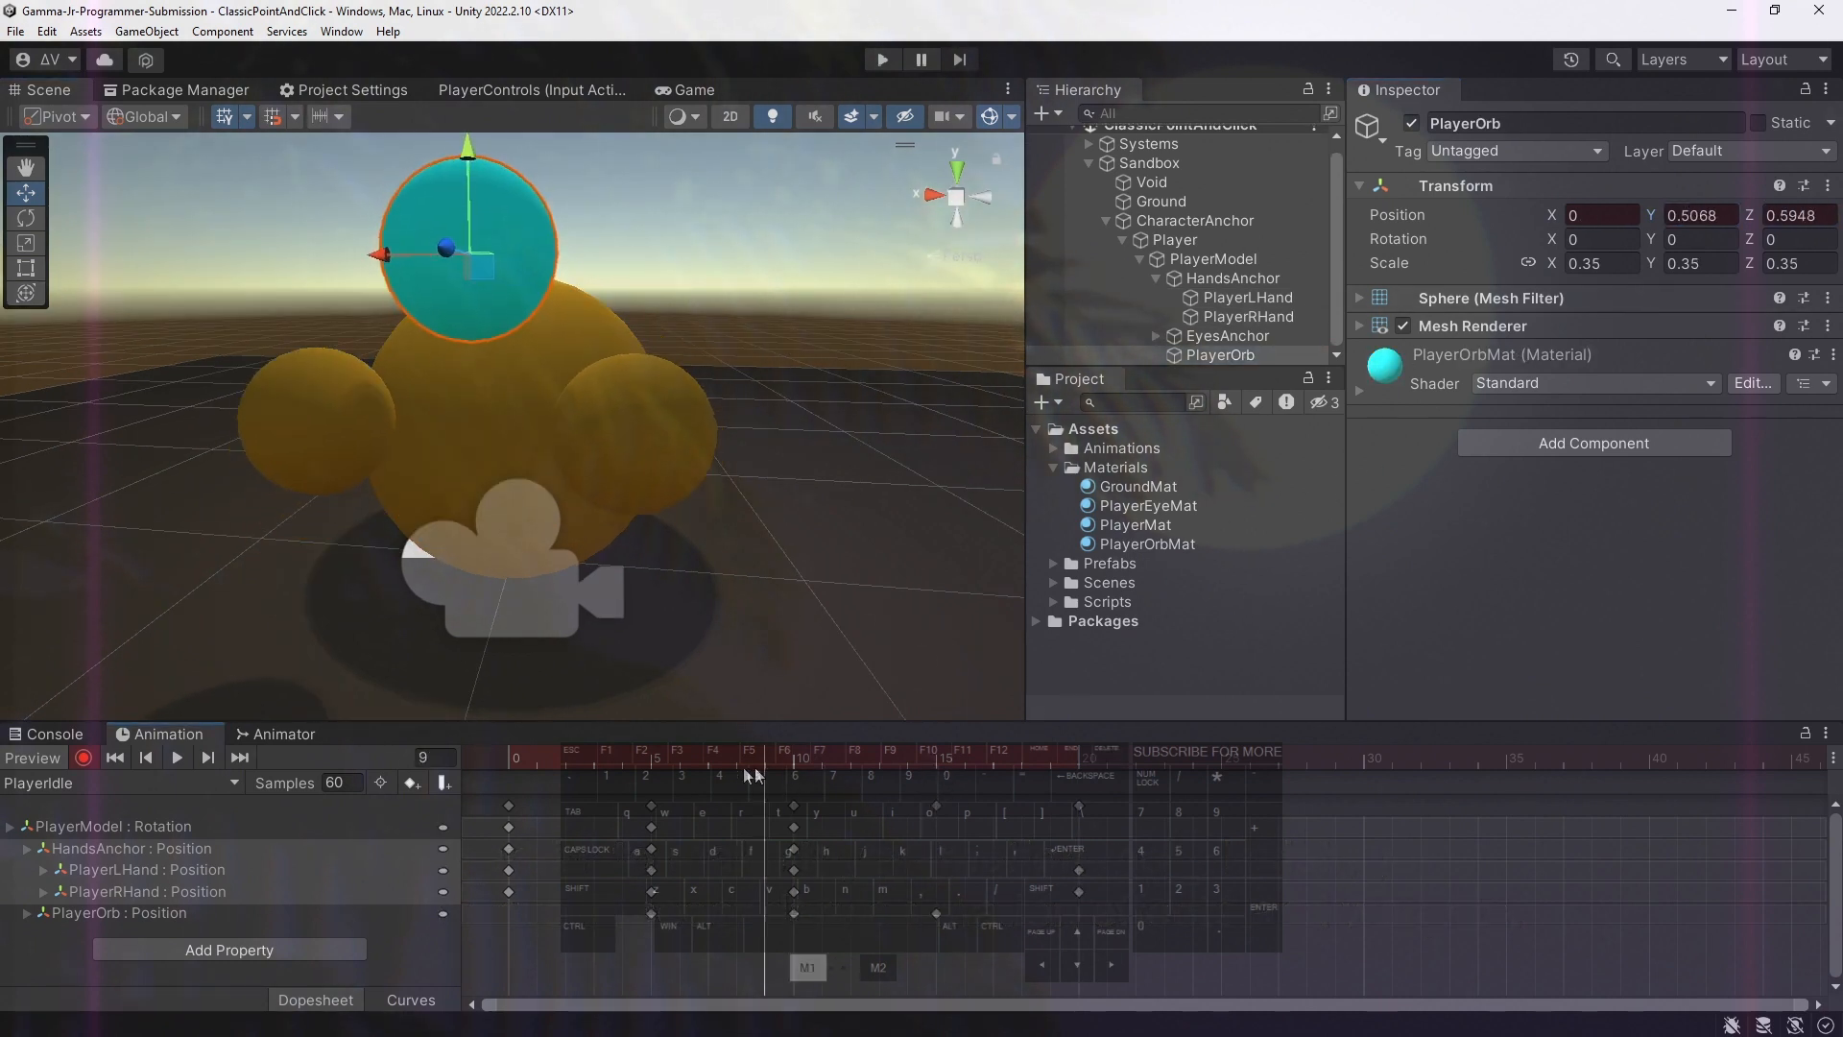
Review the recorded hand and orb motion across the PlayerIdle timeline, including from the character's side
left_click_drag(942, 769, 648, 764)
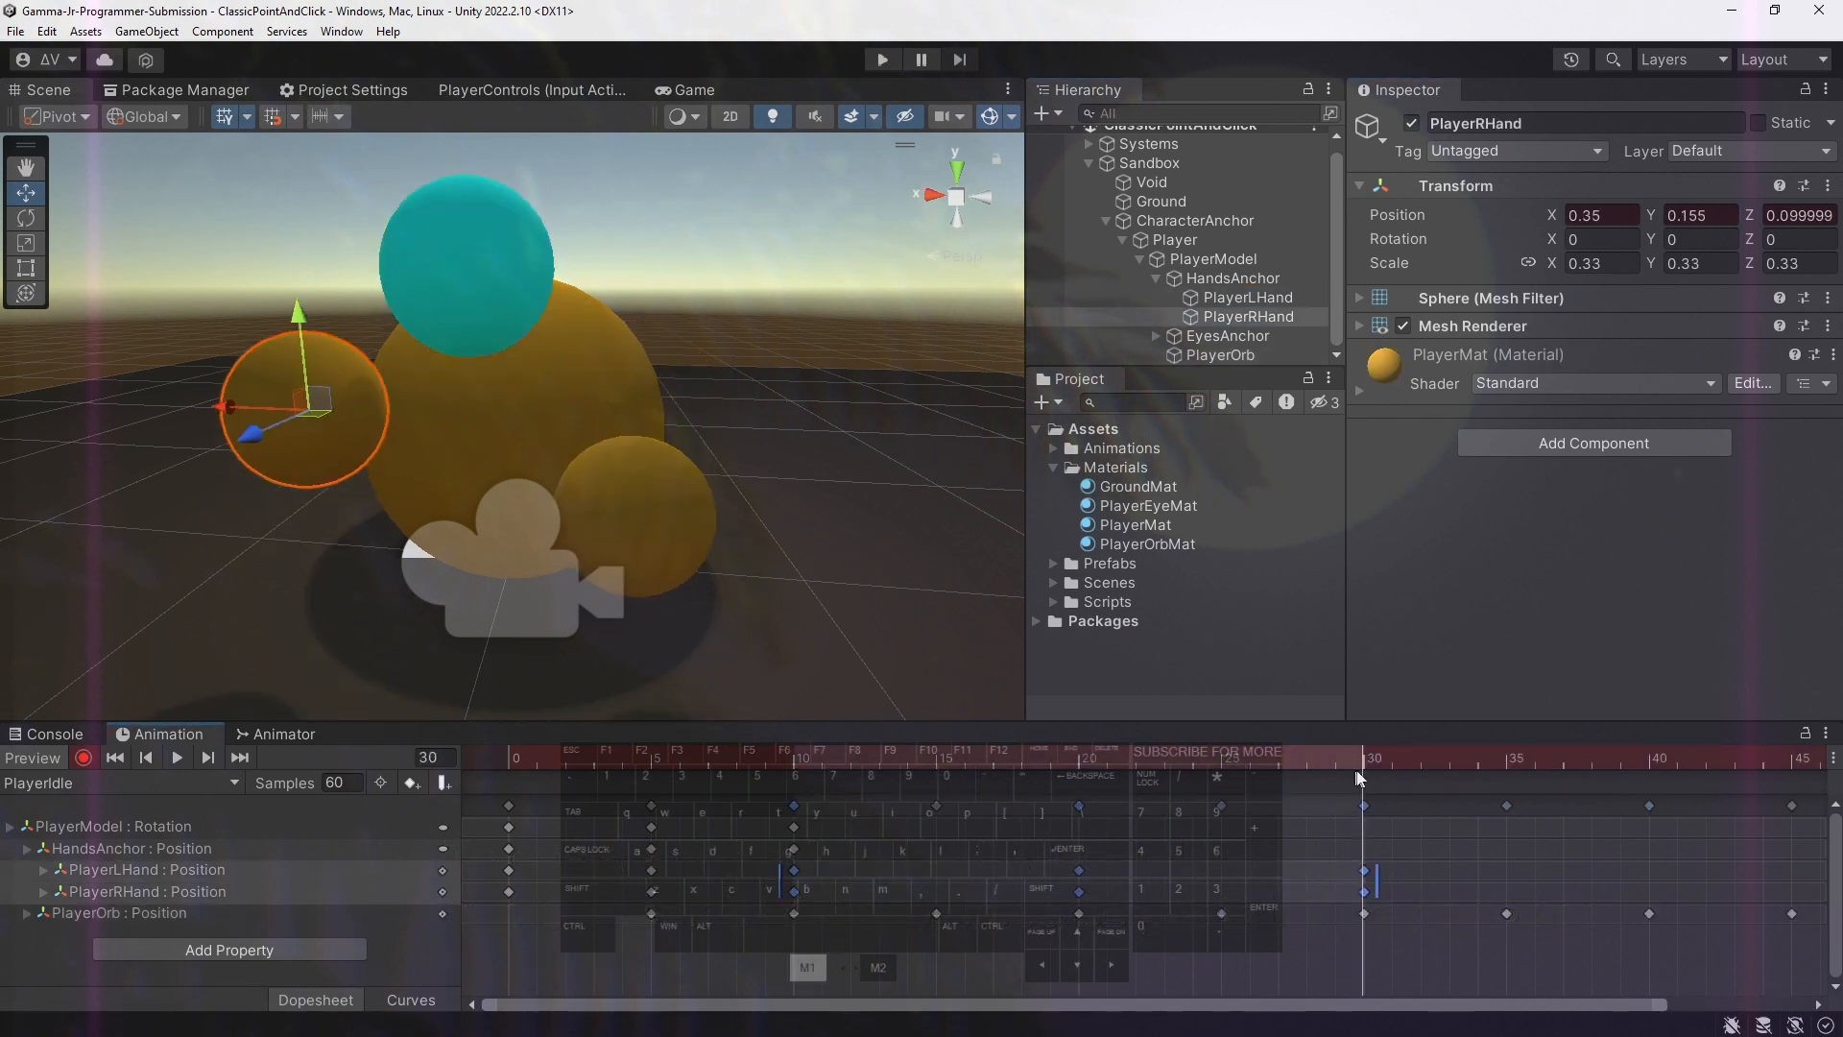
left_click_drag(526, 562, 334, 559, "alt")
left_click_drag(334, 559, 481, 565, "alt")
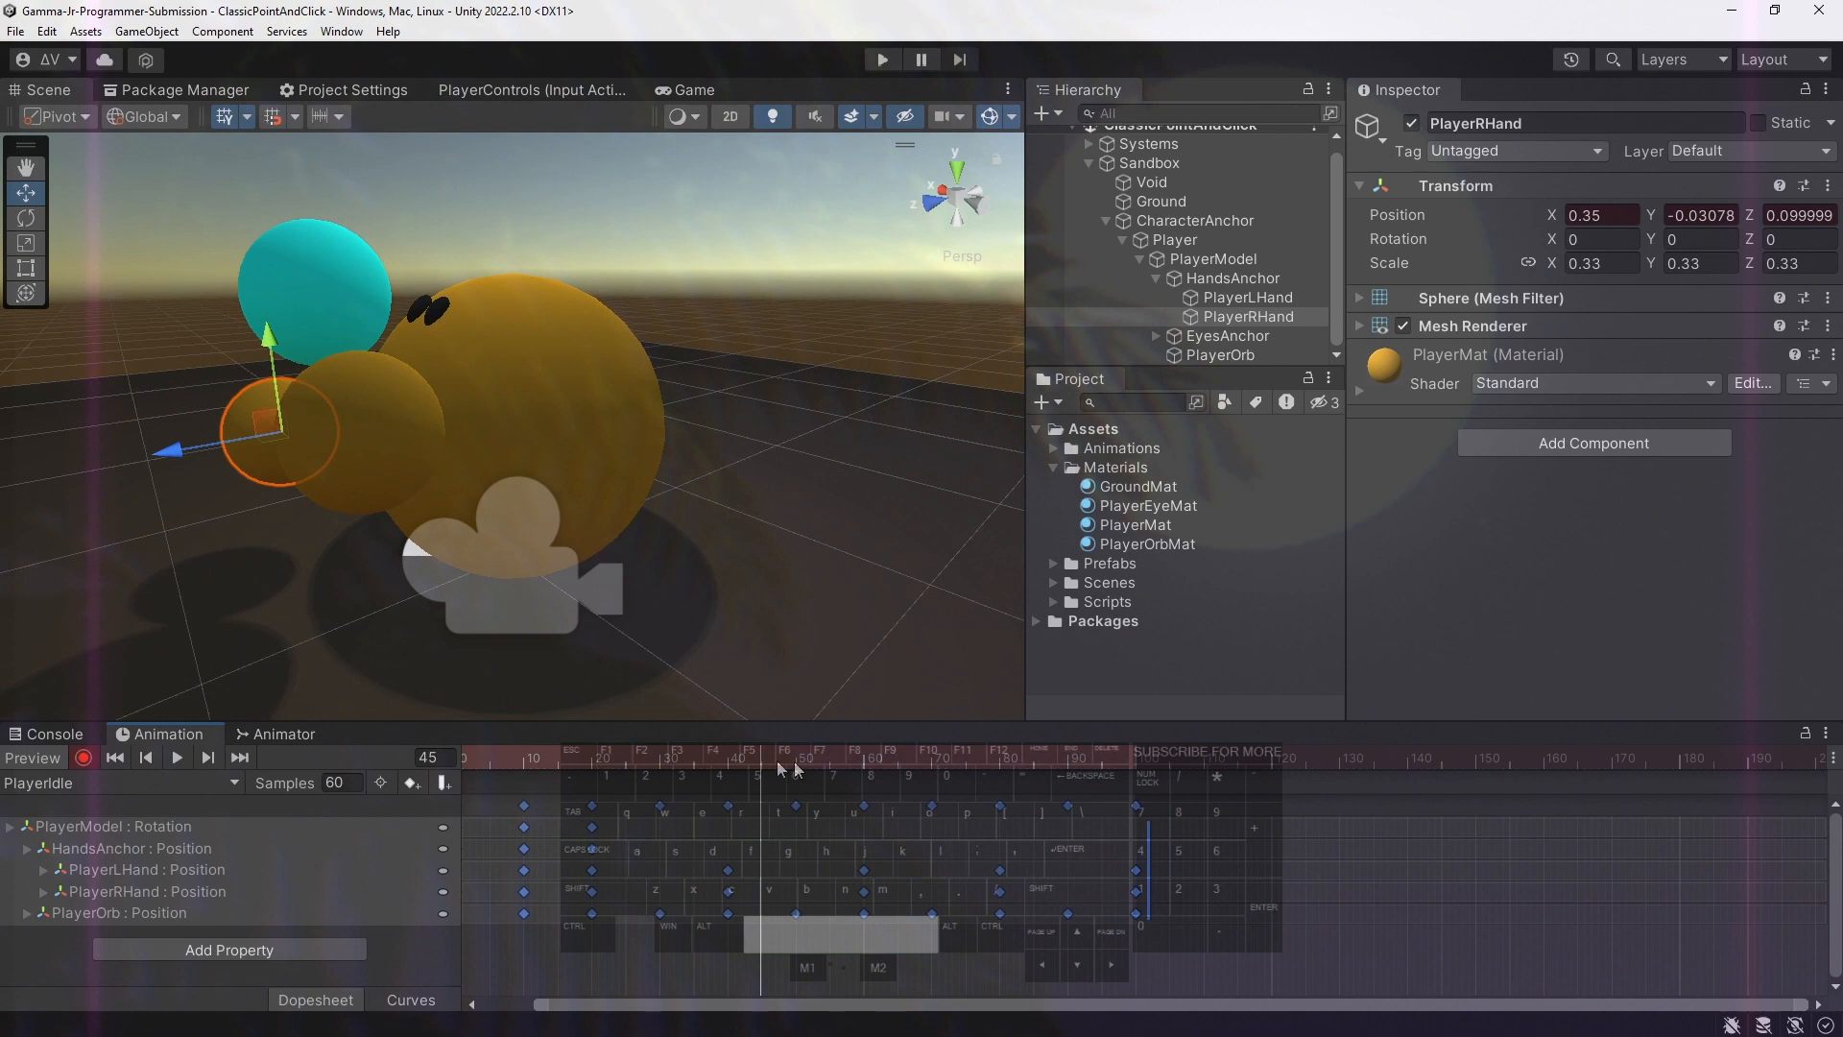
left_click(458, 757)
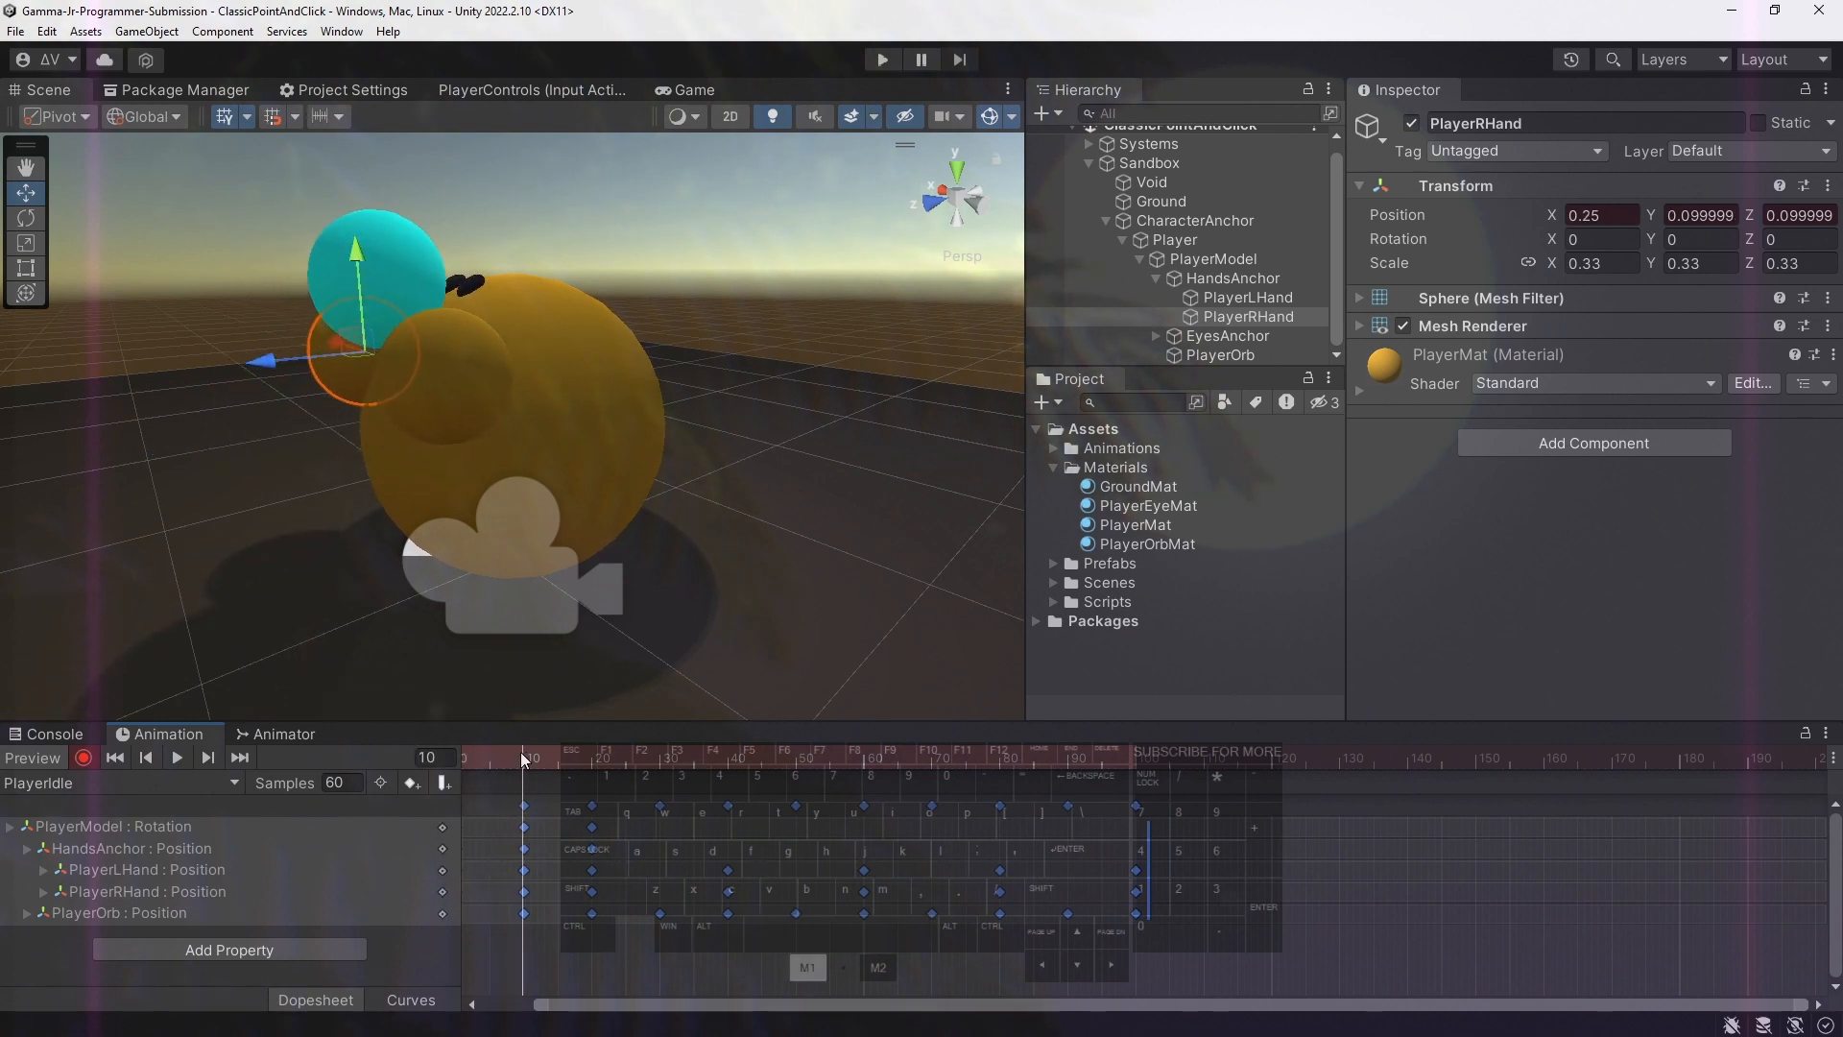
Paste the copied keyframes after the existing ones in PlayerIdle and review the extended motion across the timeline
left_click_drag(554, 759, 1120, 765)
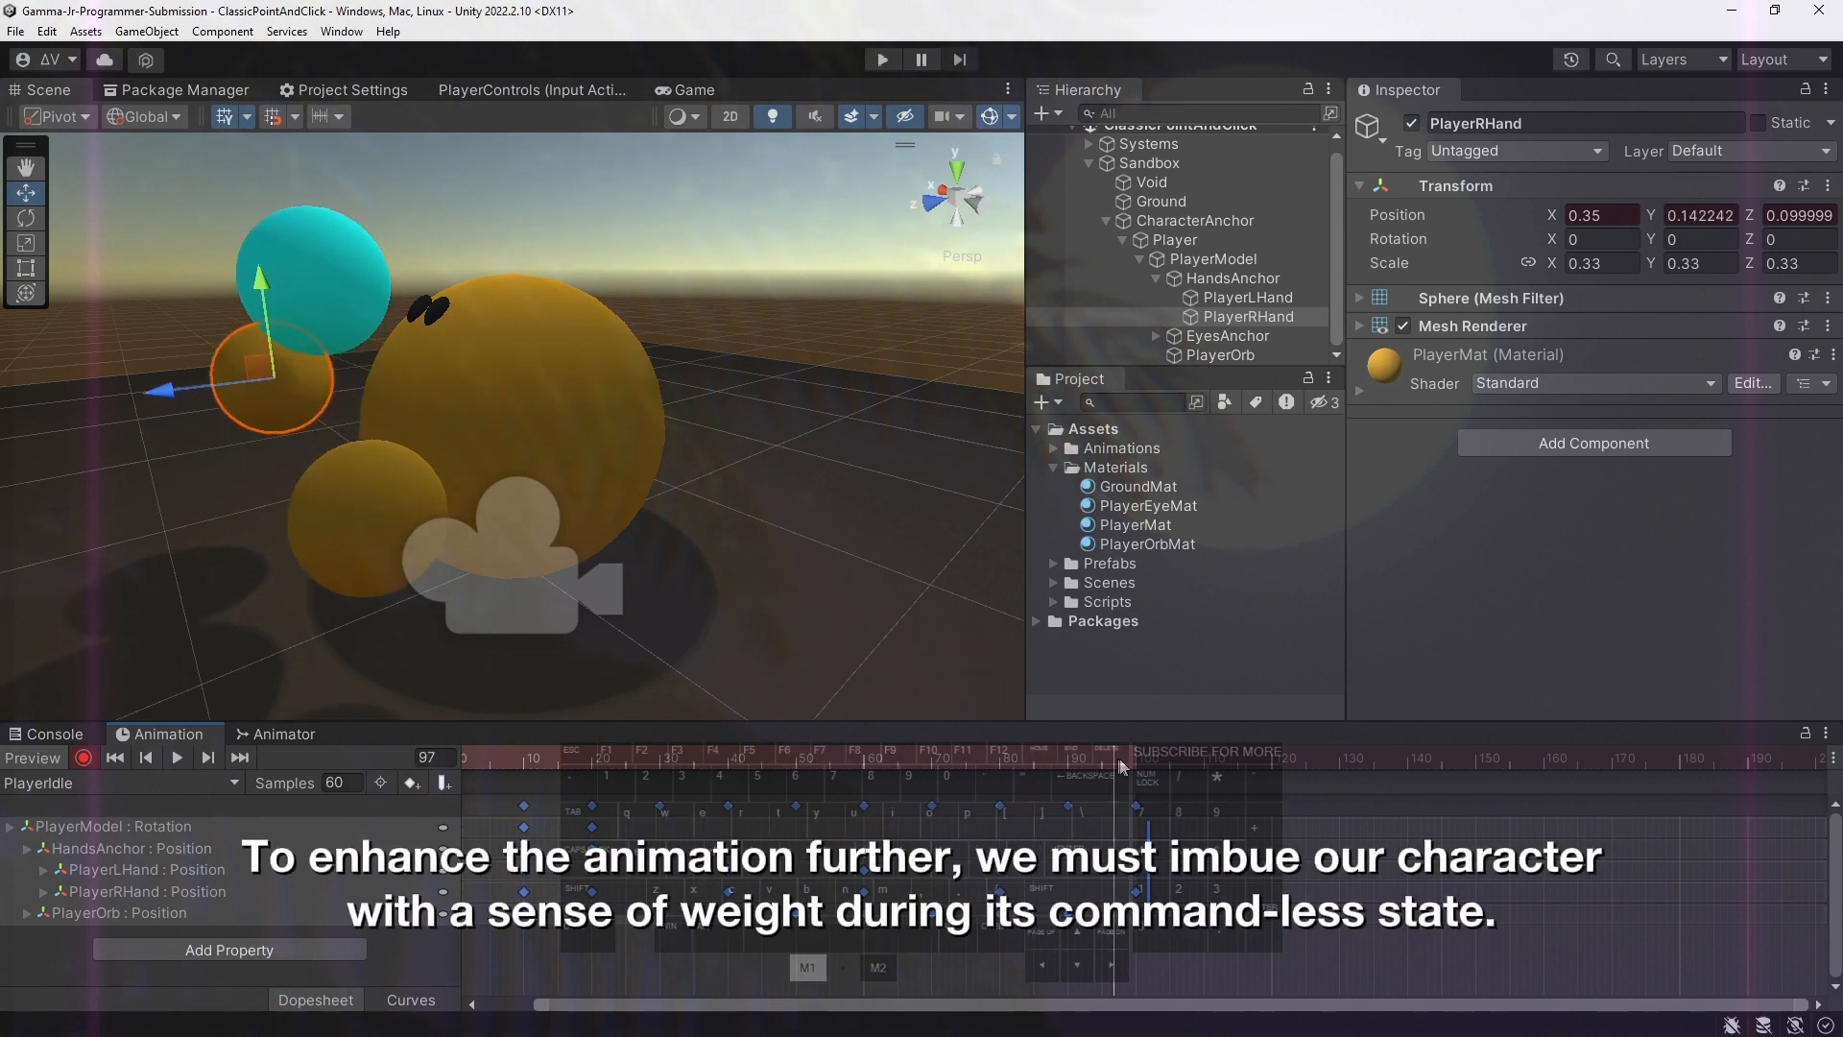
left_click(1279, 768)
key("ctrl+v")
left_click(1220, 356)
left_click_drag(510, 767, 1527, 767)
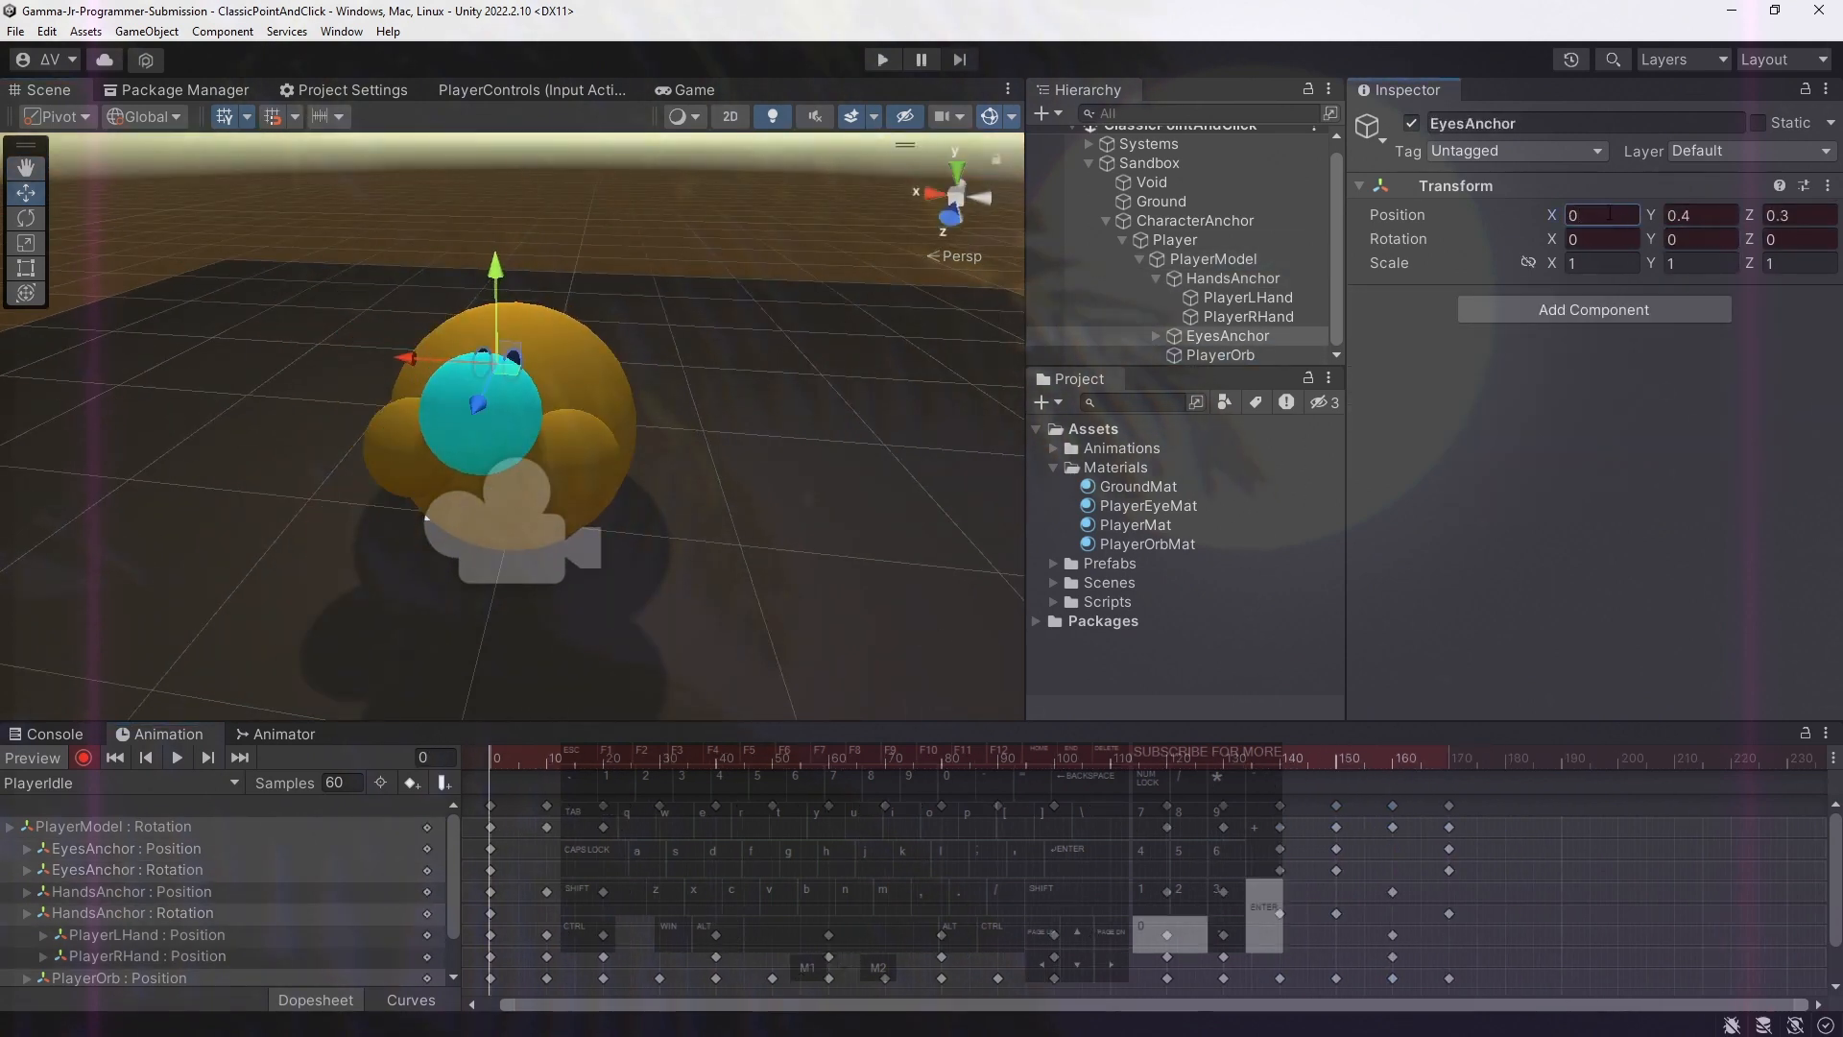
left_click_drag(1229, 760, 986, 768)
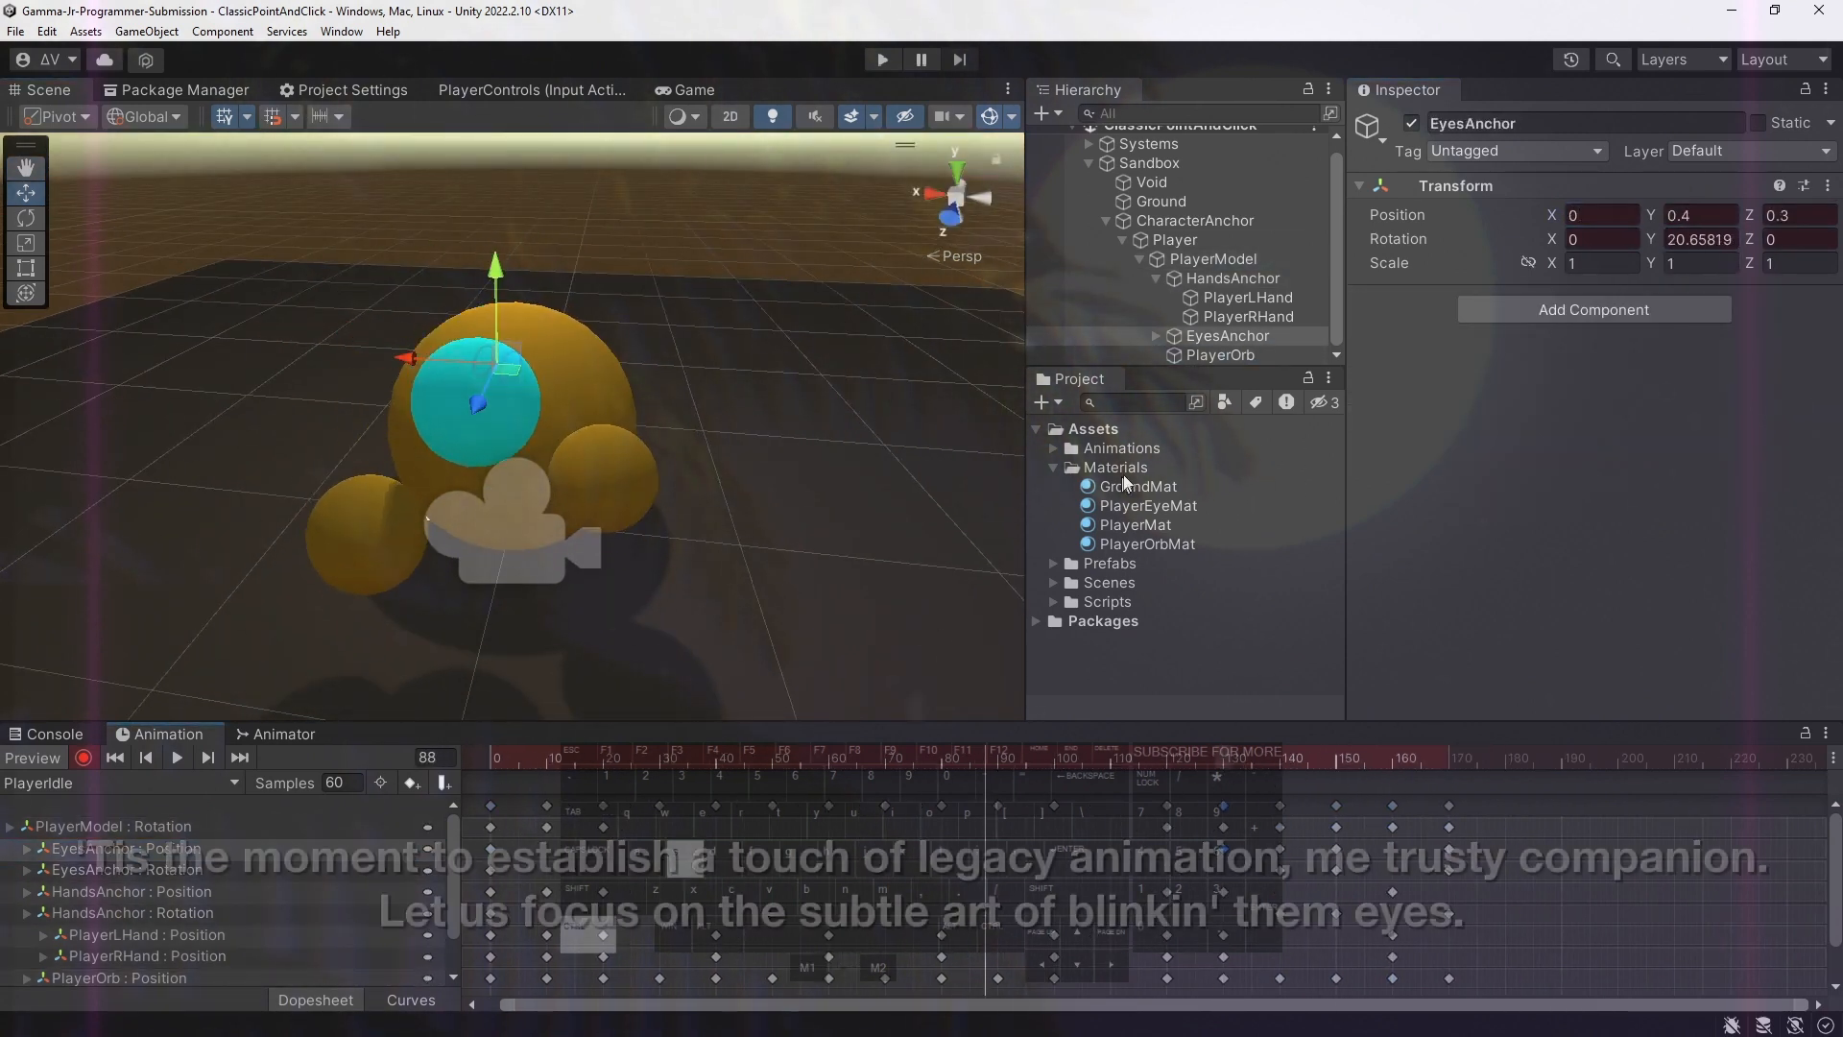
Create a new animation clip named EyeLegacy in the Player subfolder of Animations
left_click(1070, 448)
left_click(1069, 469)
right_click(1111, 472)
mouse_move(1229, 485)
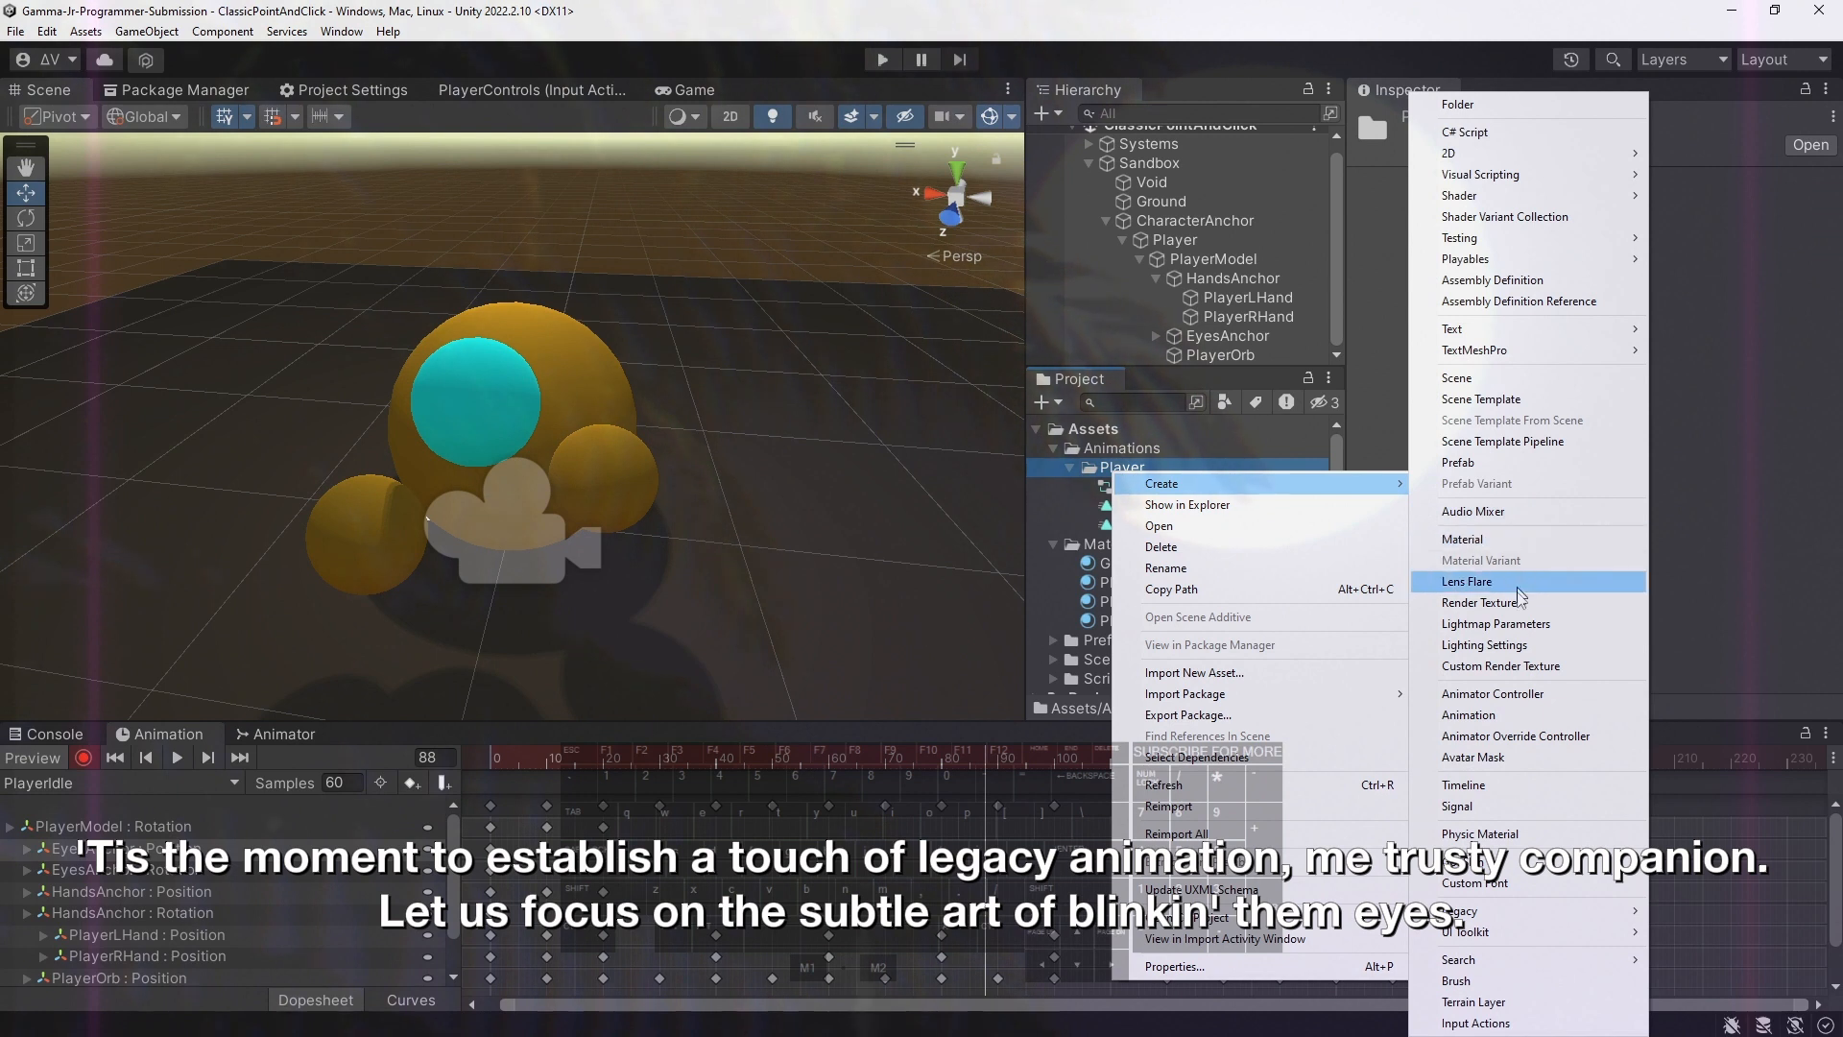
left_click(1512, 715)
type("A")
type("yeLegacy")
key("Return")
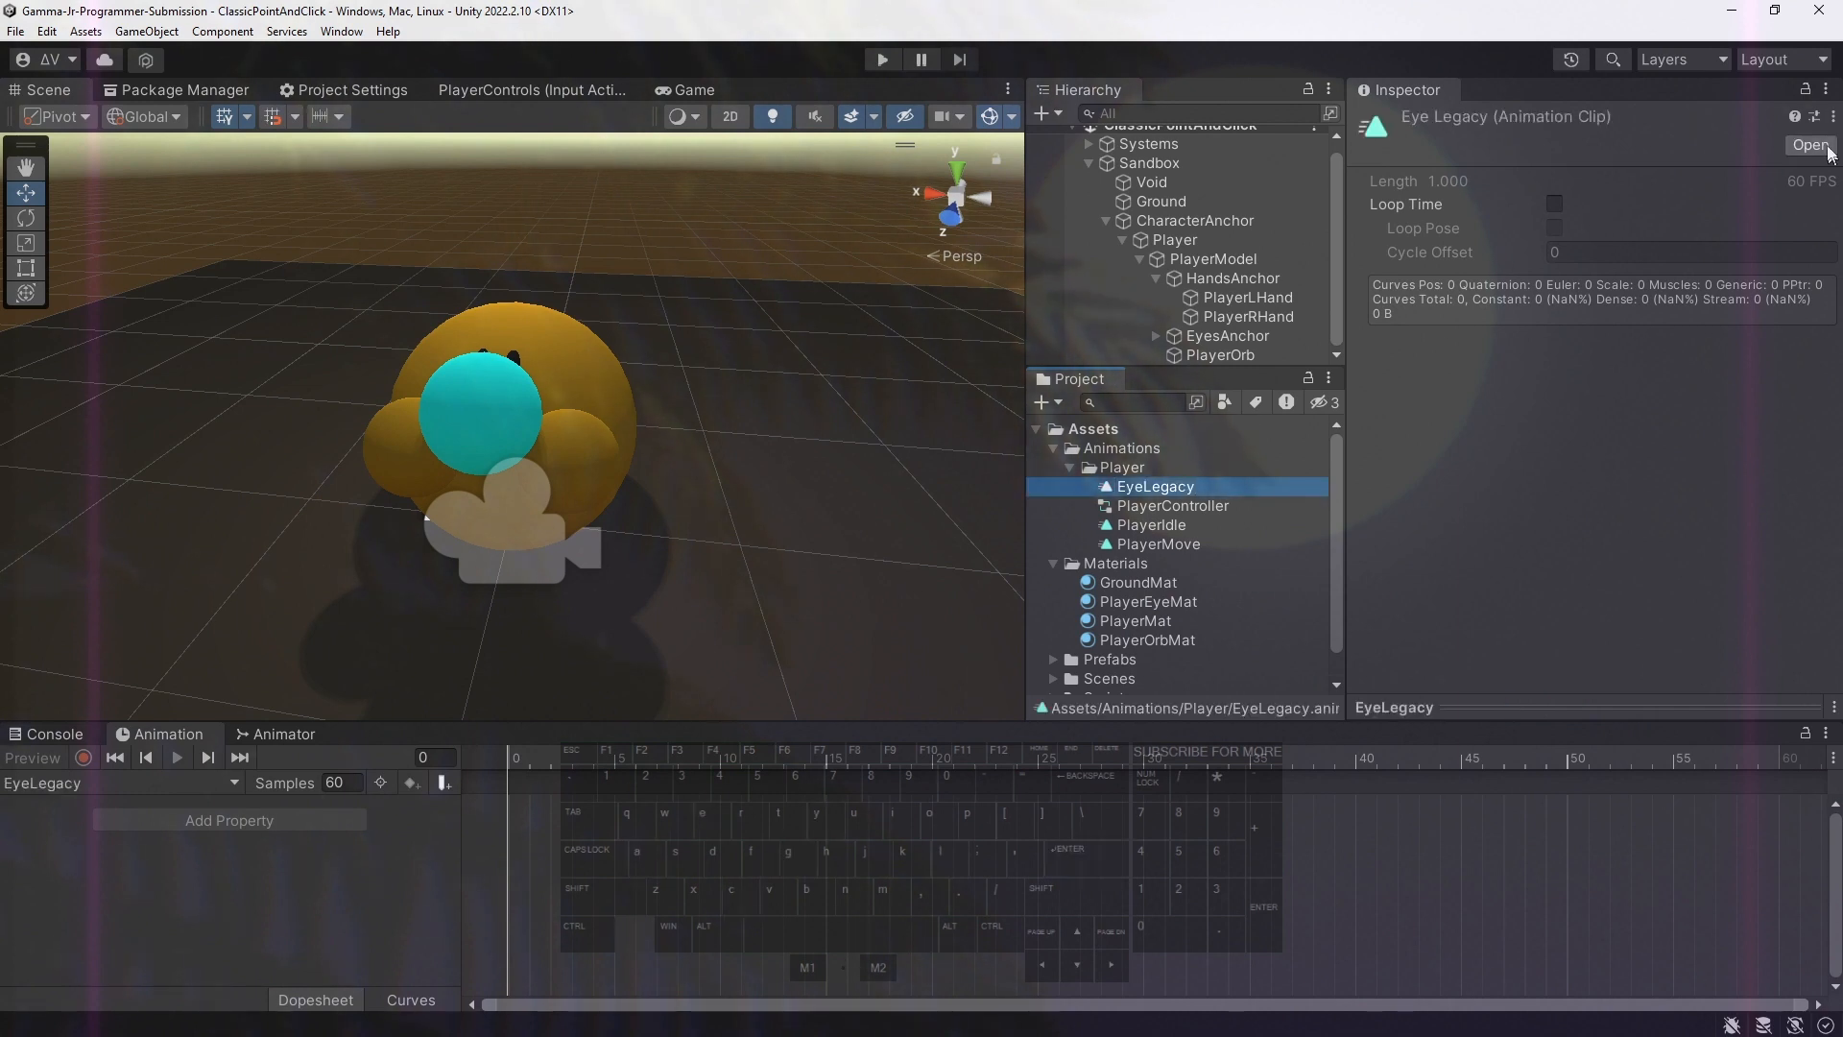
Mark the EyeLegacy clip as Legacy in the Inspector's Debug mode, return to Normal mode and set its Wrap Mode to Loop
left_click(1827, 89)
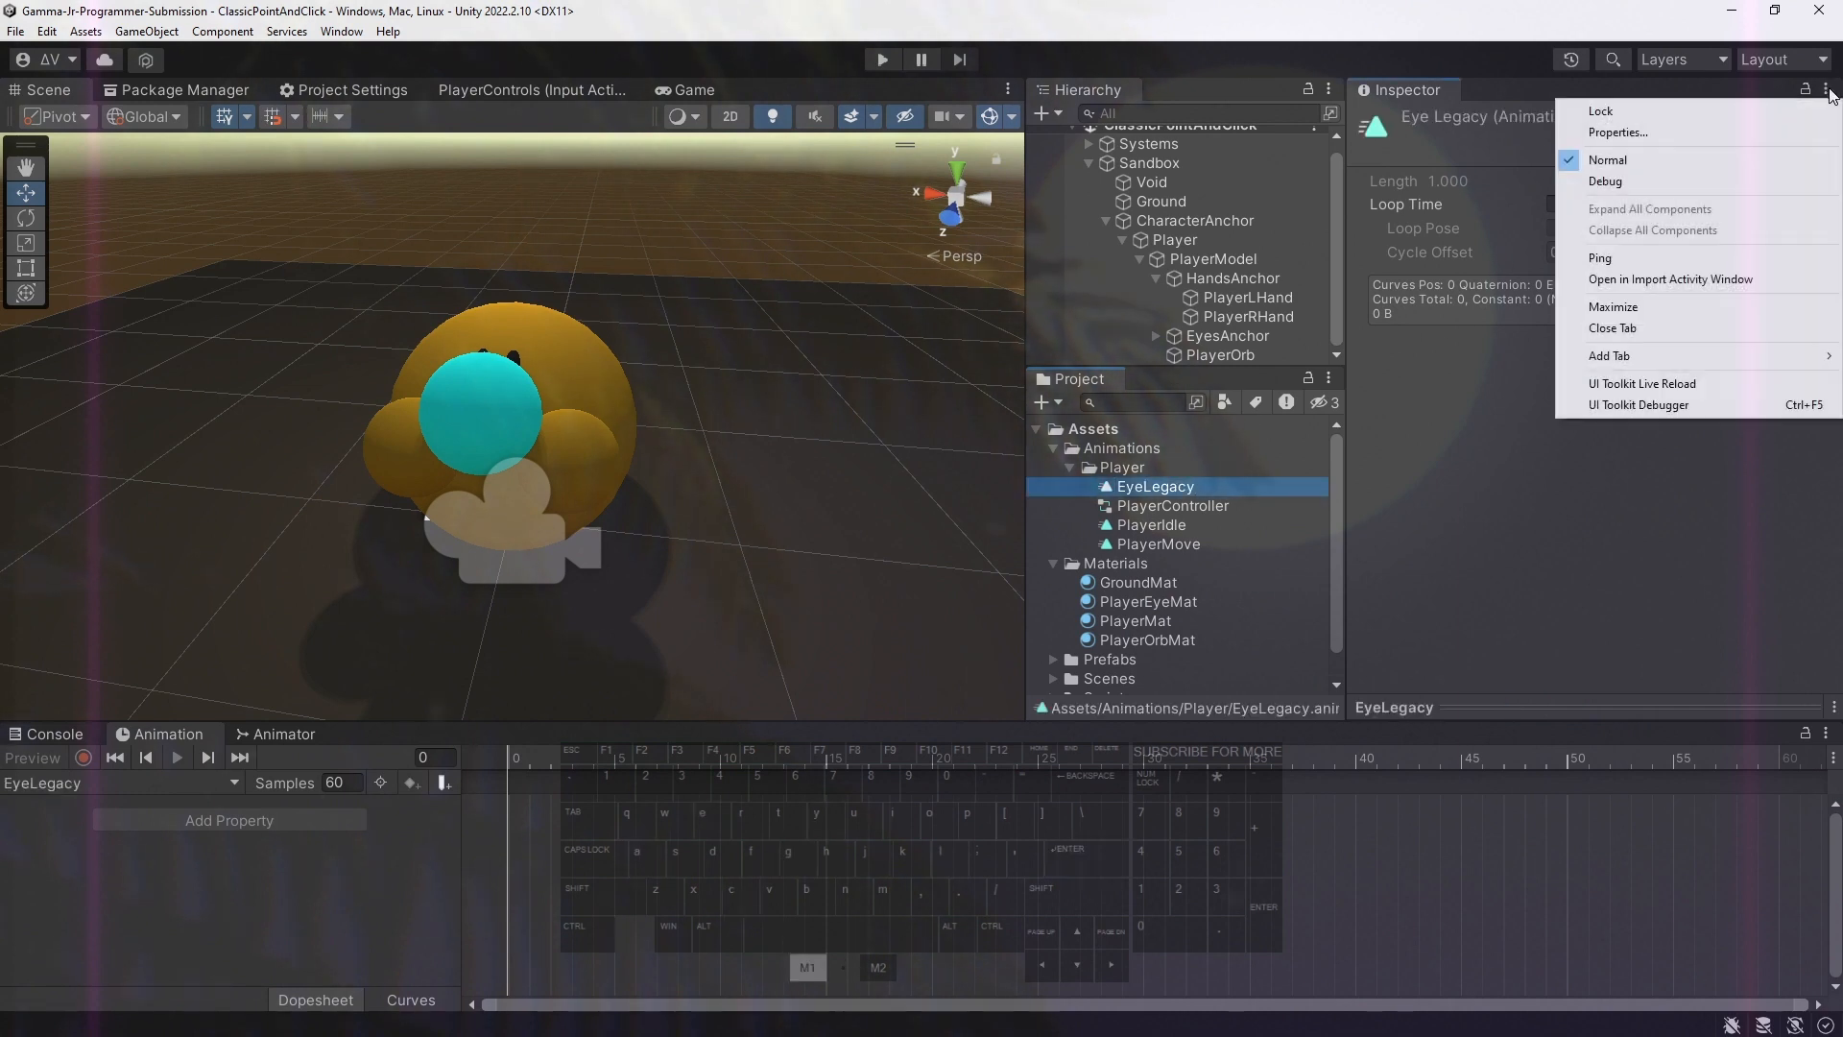
left_click(1781, 177)
left_click(1556, 226)
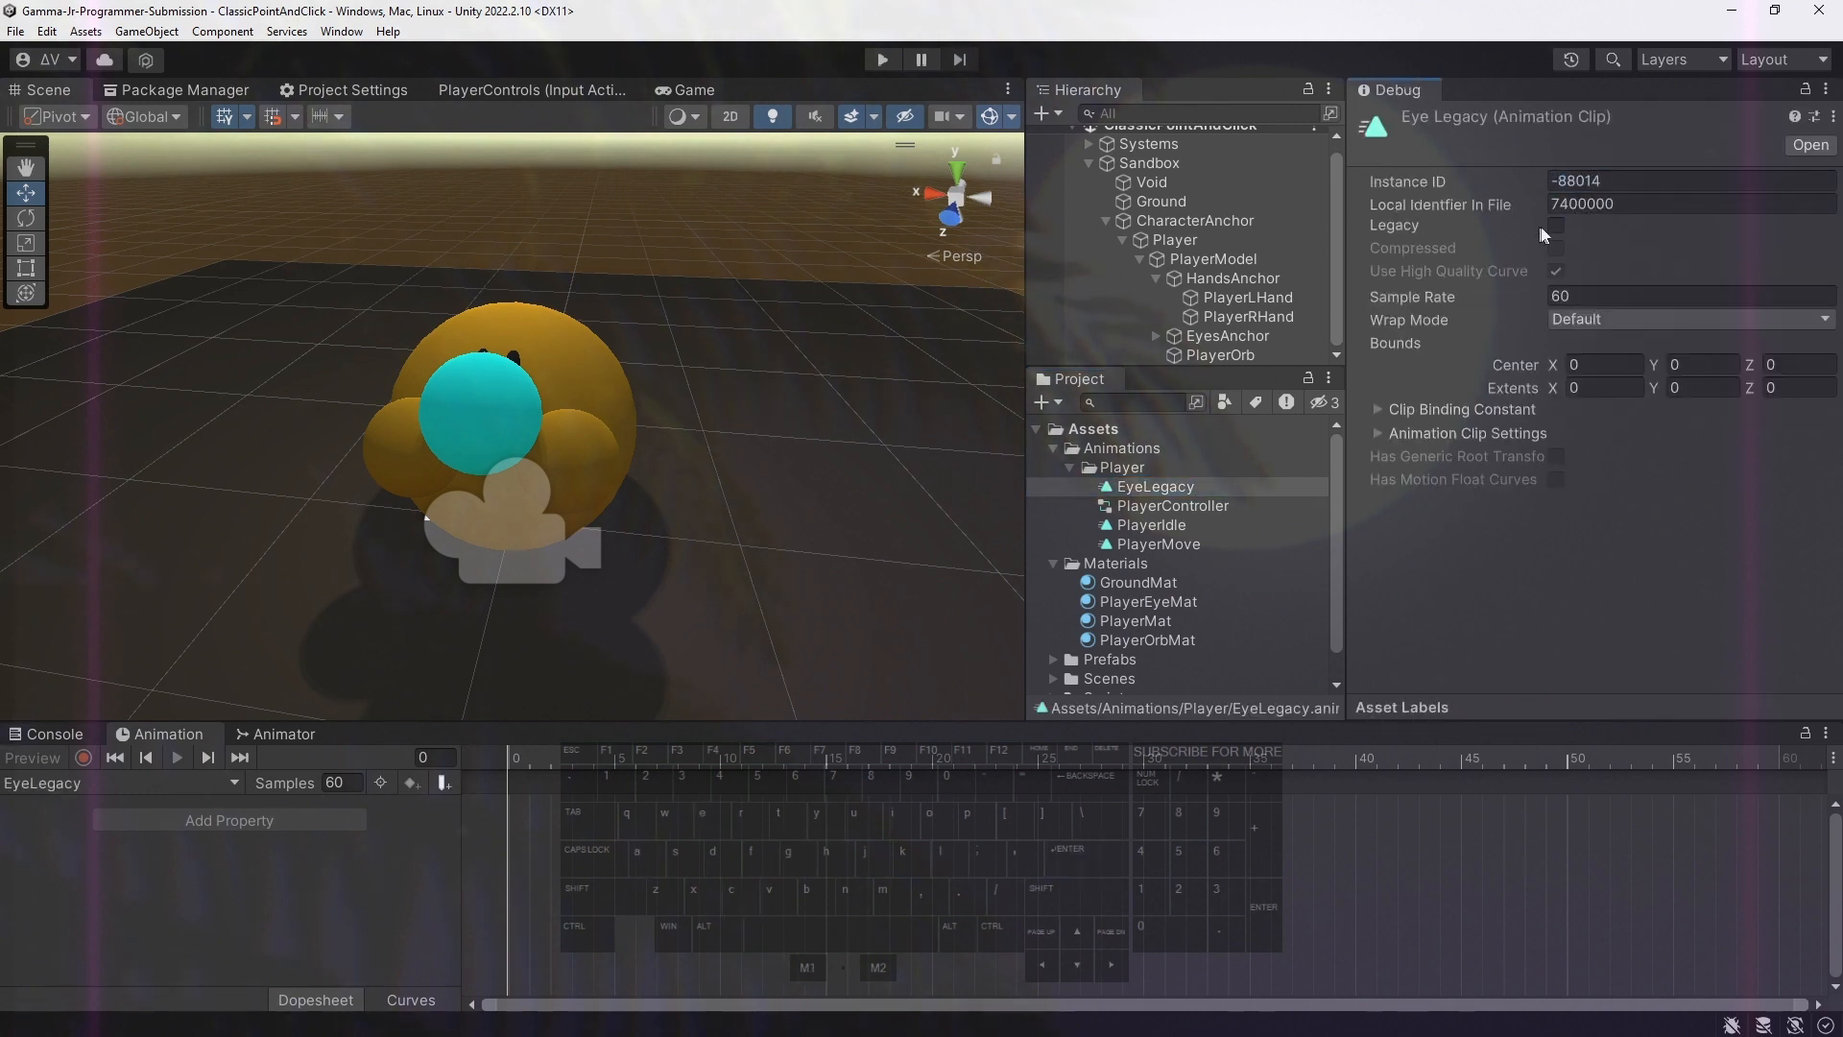
left_click(1827, 90)
left_click(1656, 158)
left_click(1594, 202)
left_click(1594, 271)
Assign the EyeLegacy clip to PlayerLEye under EyesAnchor
left_click_drag(1166, 491, 1240, 326)
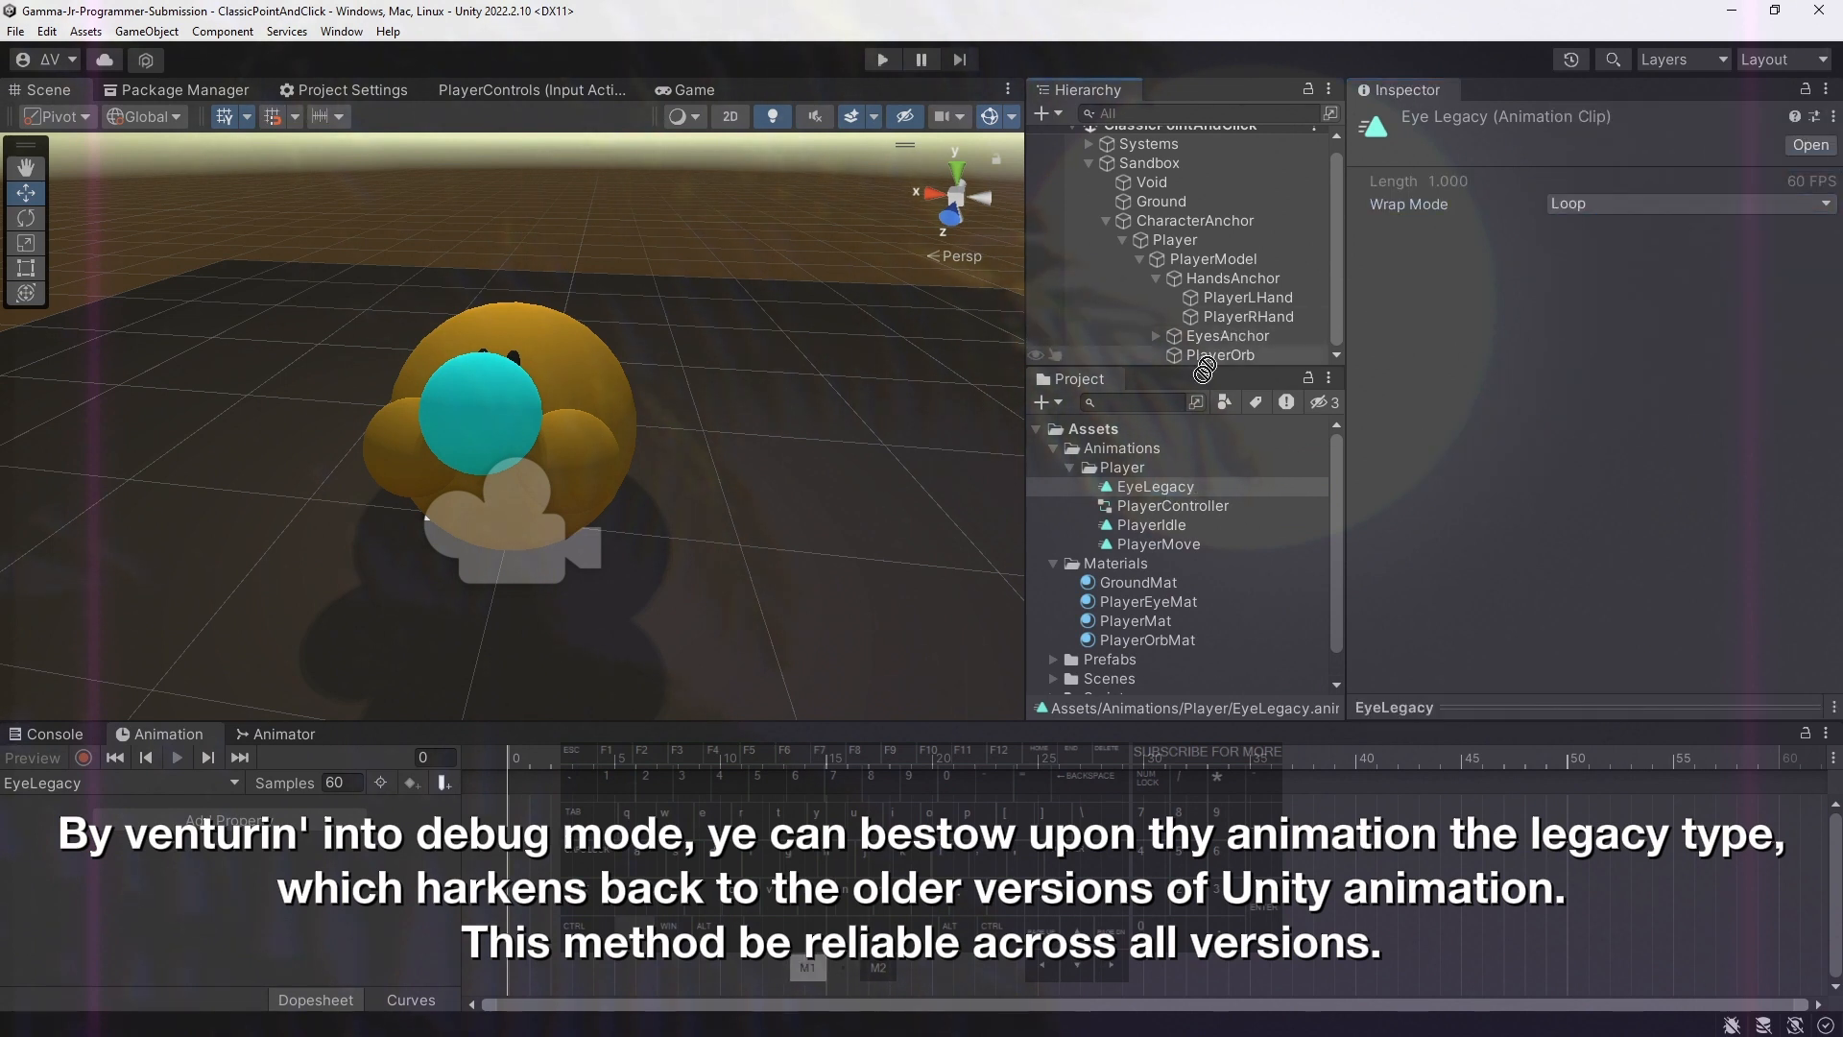
left_click_drag(1166, 496, 1190, 353)
left_click(1155, 336)
scroll(1206, 330, "down", 1)
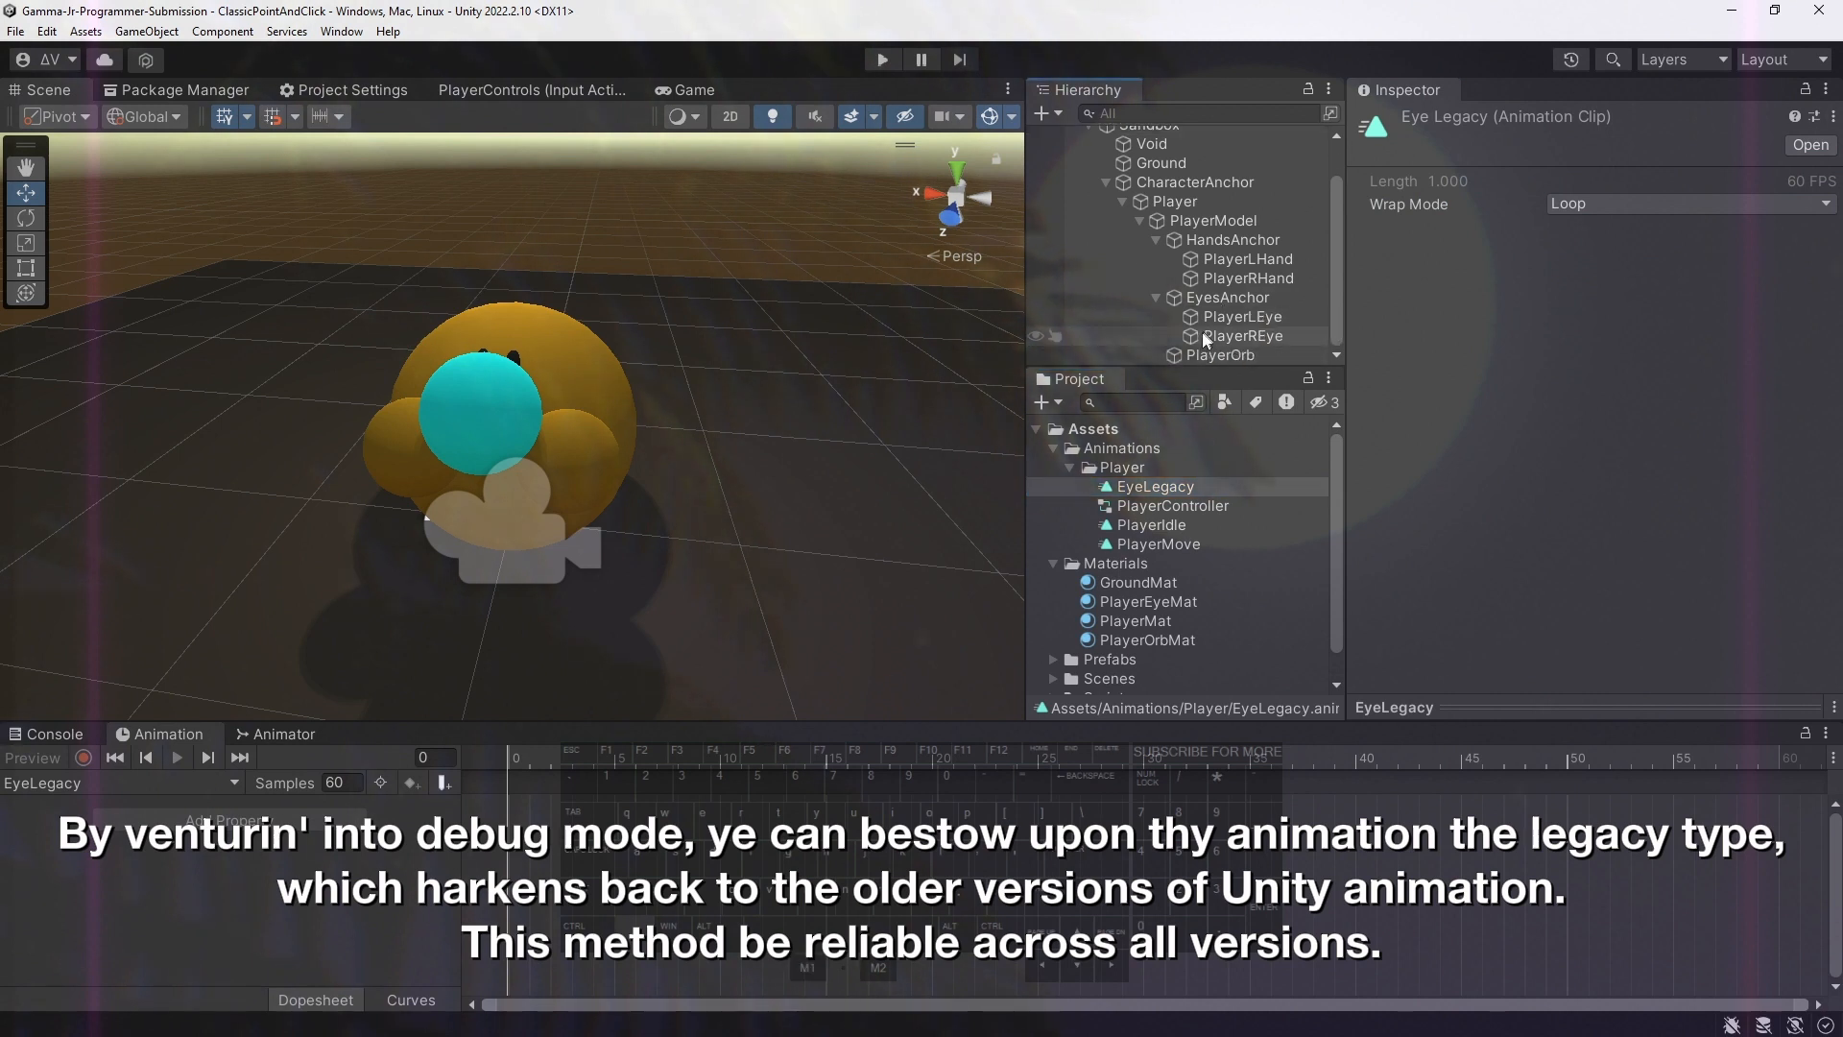
left_click_drag(1252, 337, 1251, 325)
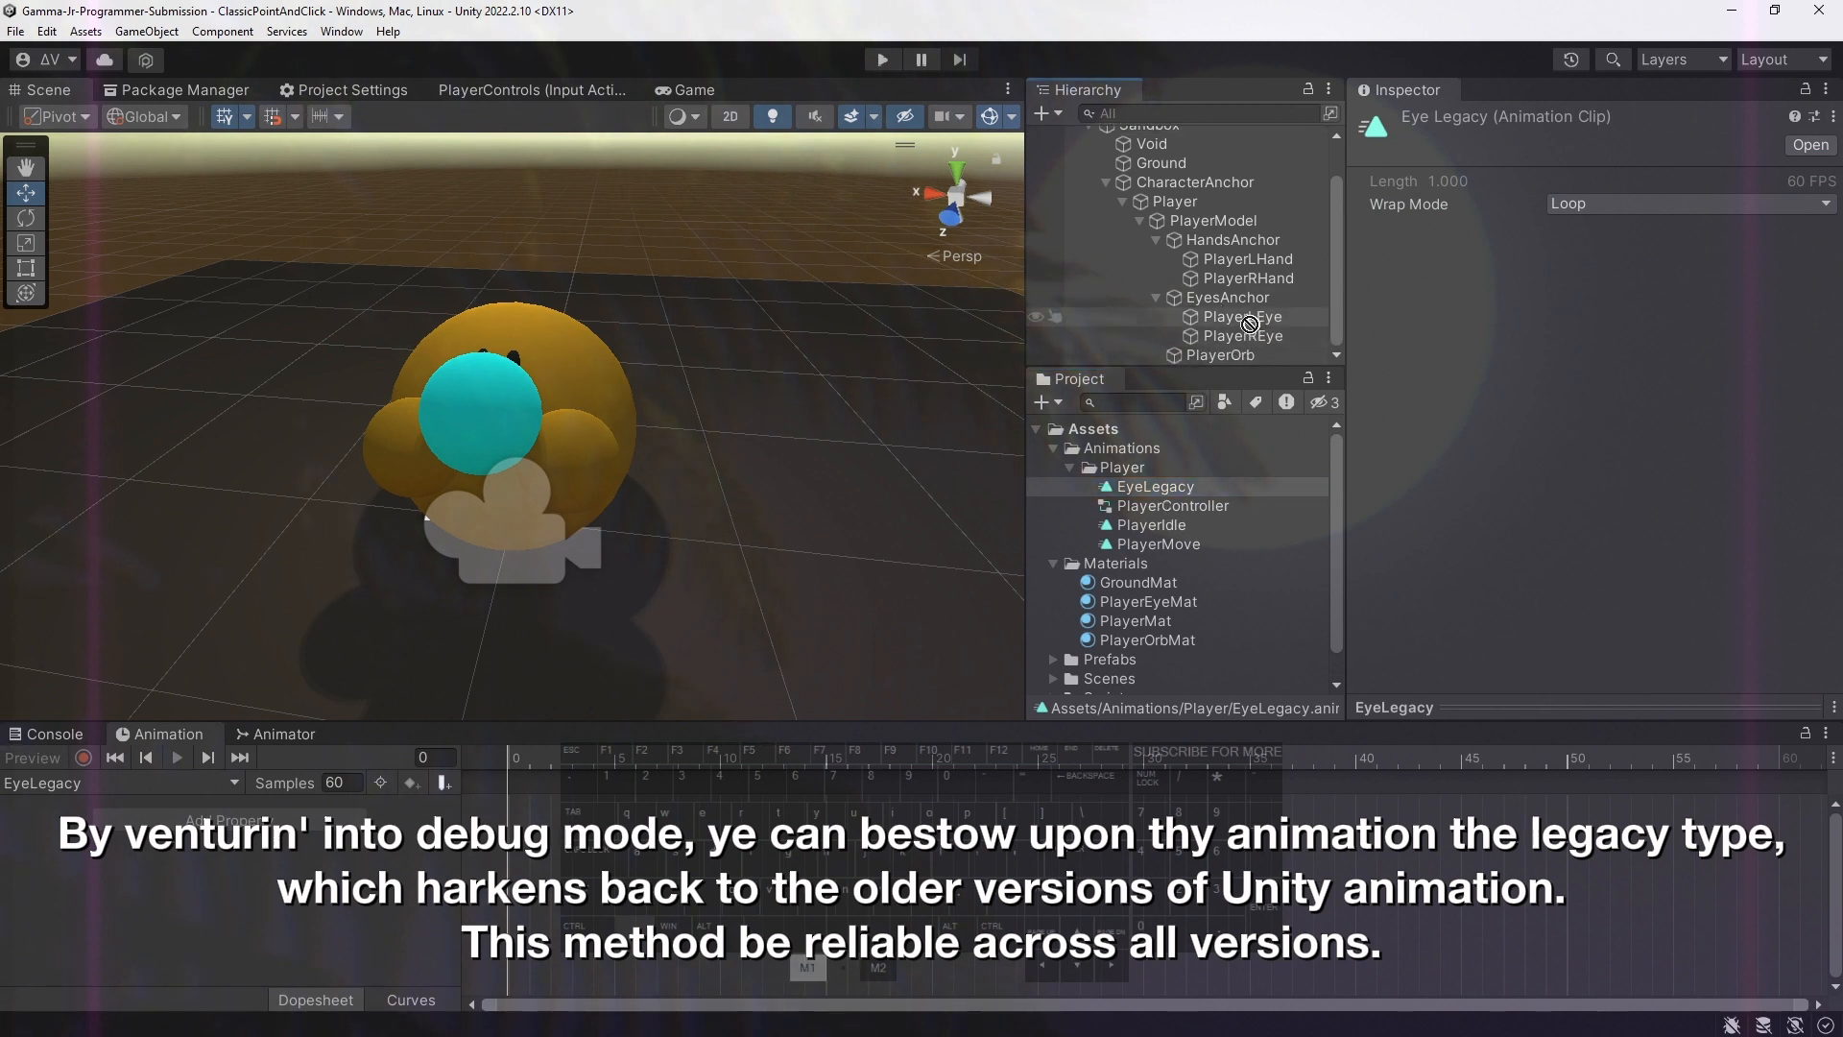
left_click_drag(1193, 458, 1253, 317)
Record a blink on PlayerLEye by keyframing a reduced Y scale on frame 10 and pasting a keyframe after it
left_click(84, 758)
left_click(721, 759)
left_click(1643, 266)
type(".")
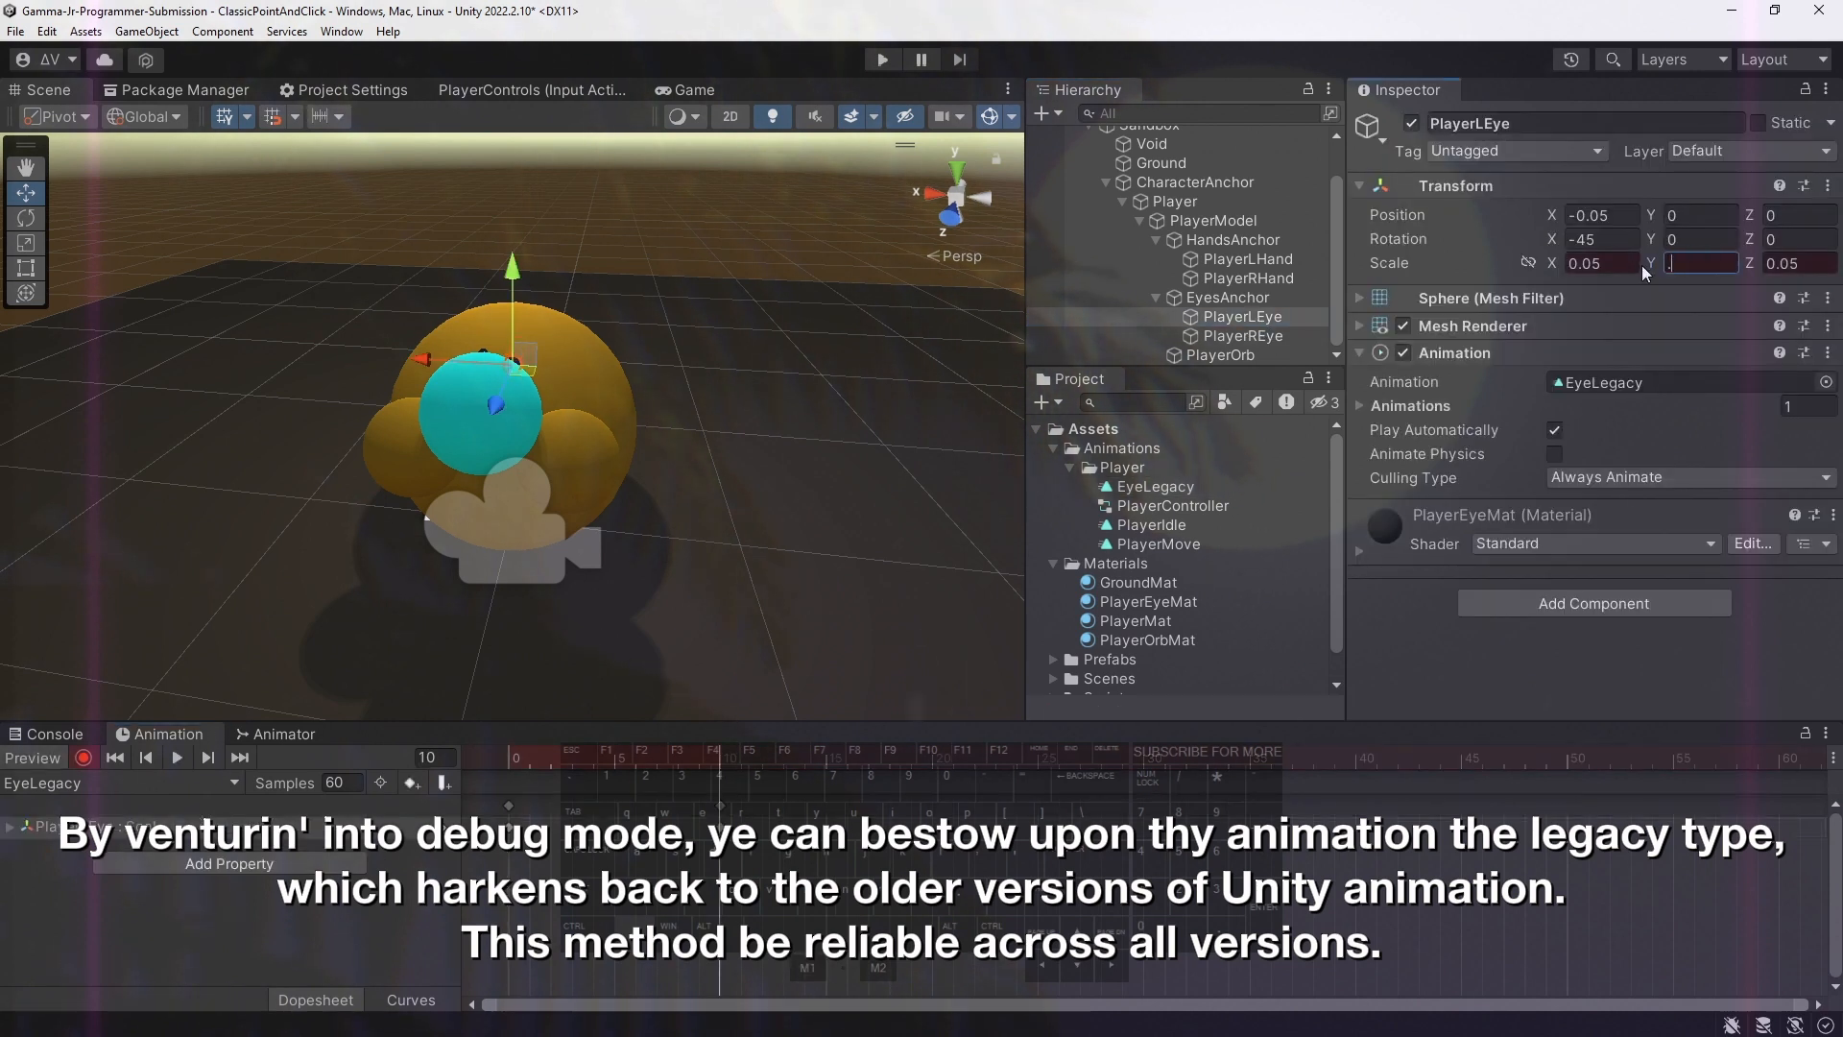
key("ctrl+v")
Copy PlayerLEye's blink scale keyframes and paste them starting at frame 90
left_click_drag(487, 799, 1162, 845)
key("ctrl+c")
scroll(1069, 855, "down", 5)
left_click(1320, 760)
key("ctrl+v")
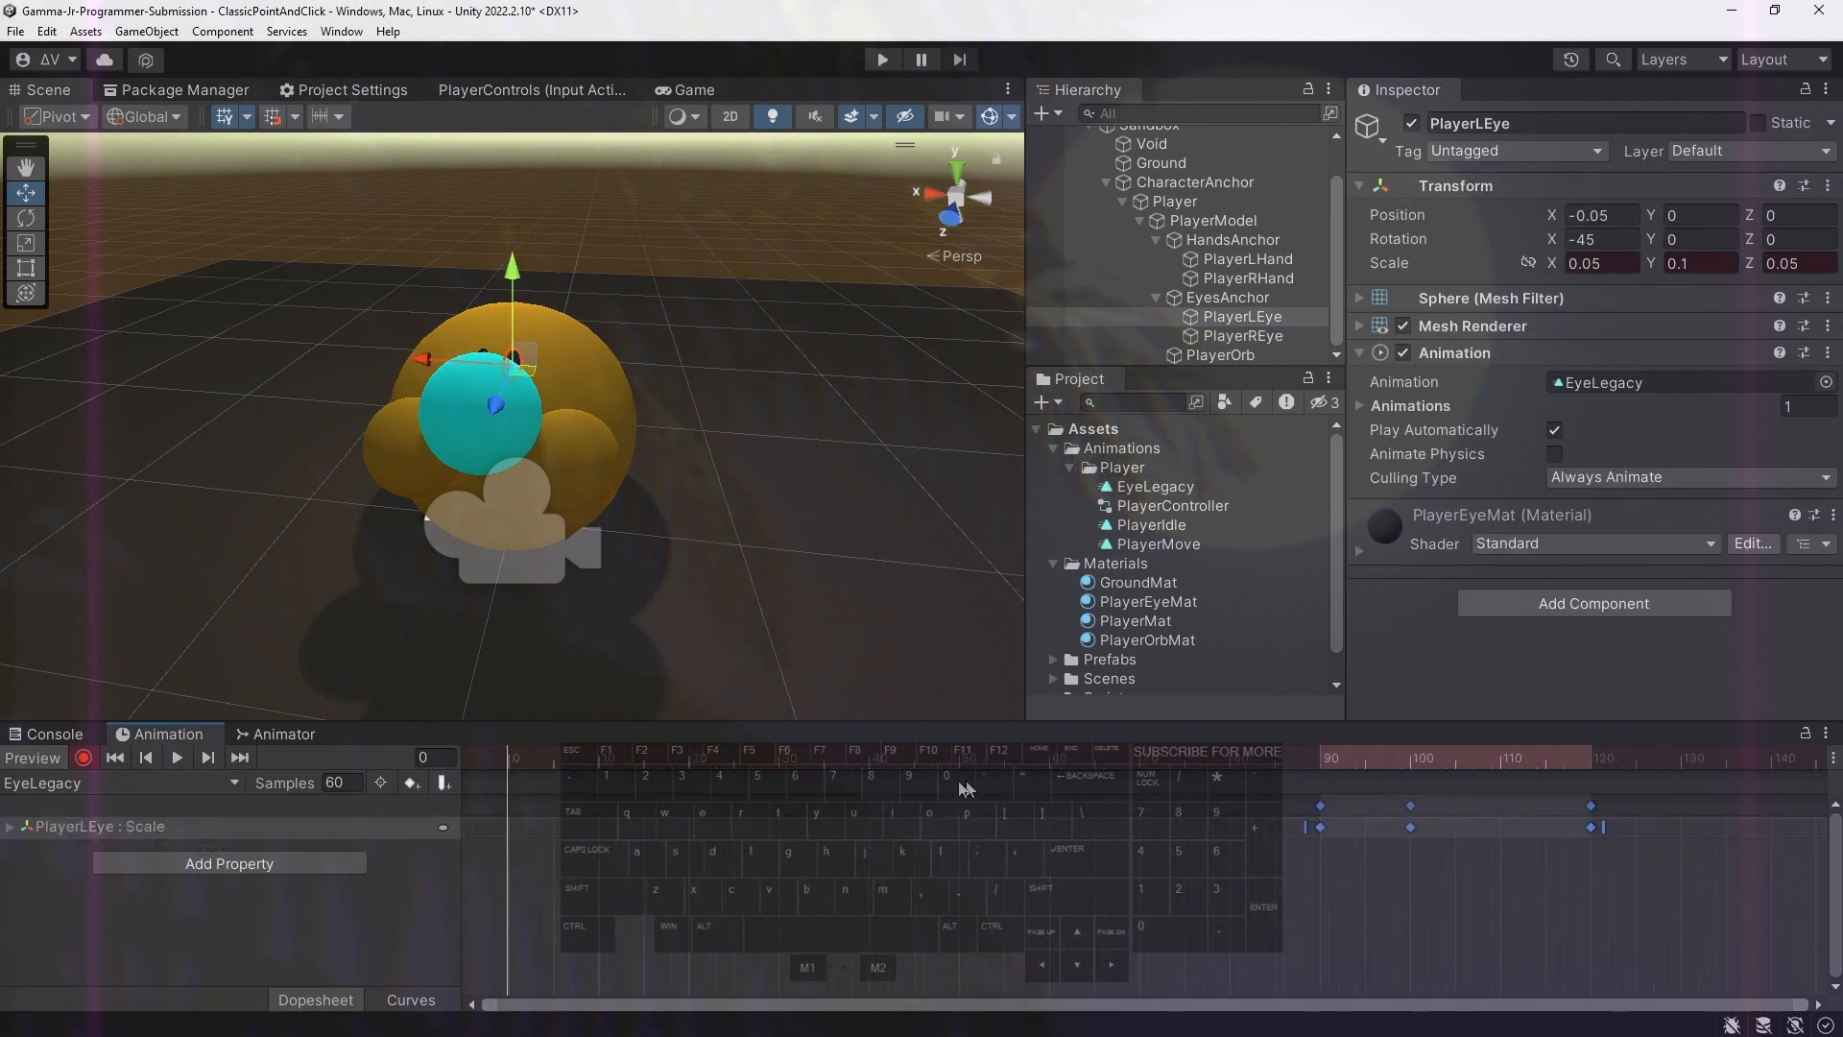
Delete the original blink keyframes at the start of the clip and paste the frame 90 scale keyframe on frame 0
left_click(509, 759)
left_click_drag(487, 798, 801, 835)
key("Delete")
left_click(1320, 827)
key("ctrl+c")
key("ctrl+v")
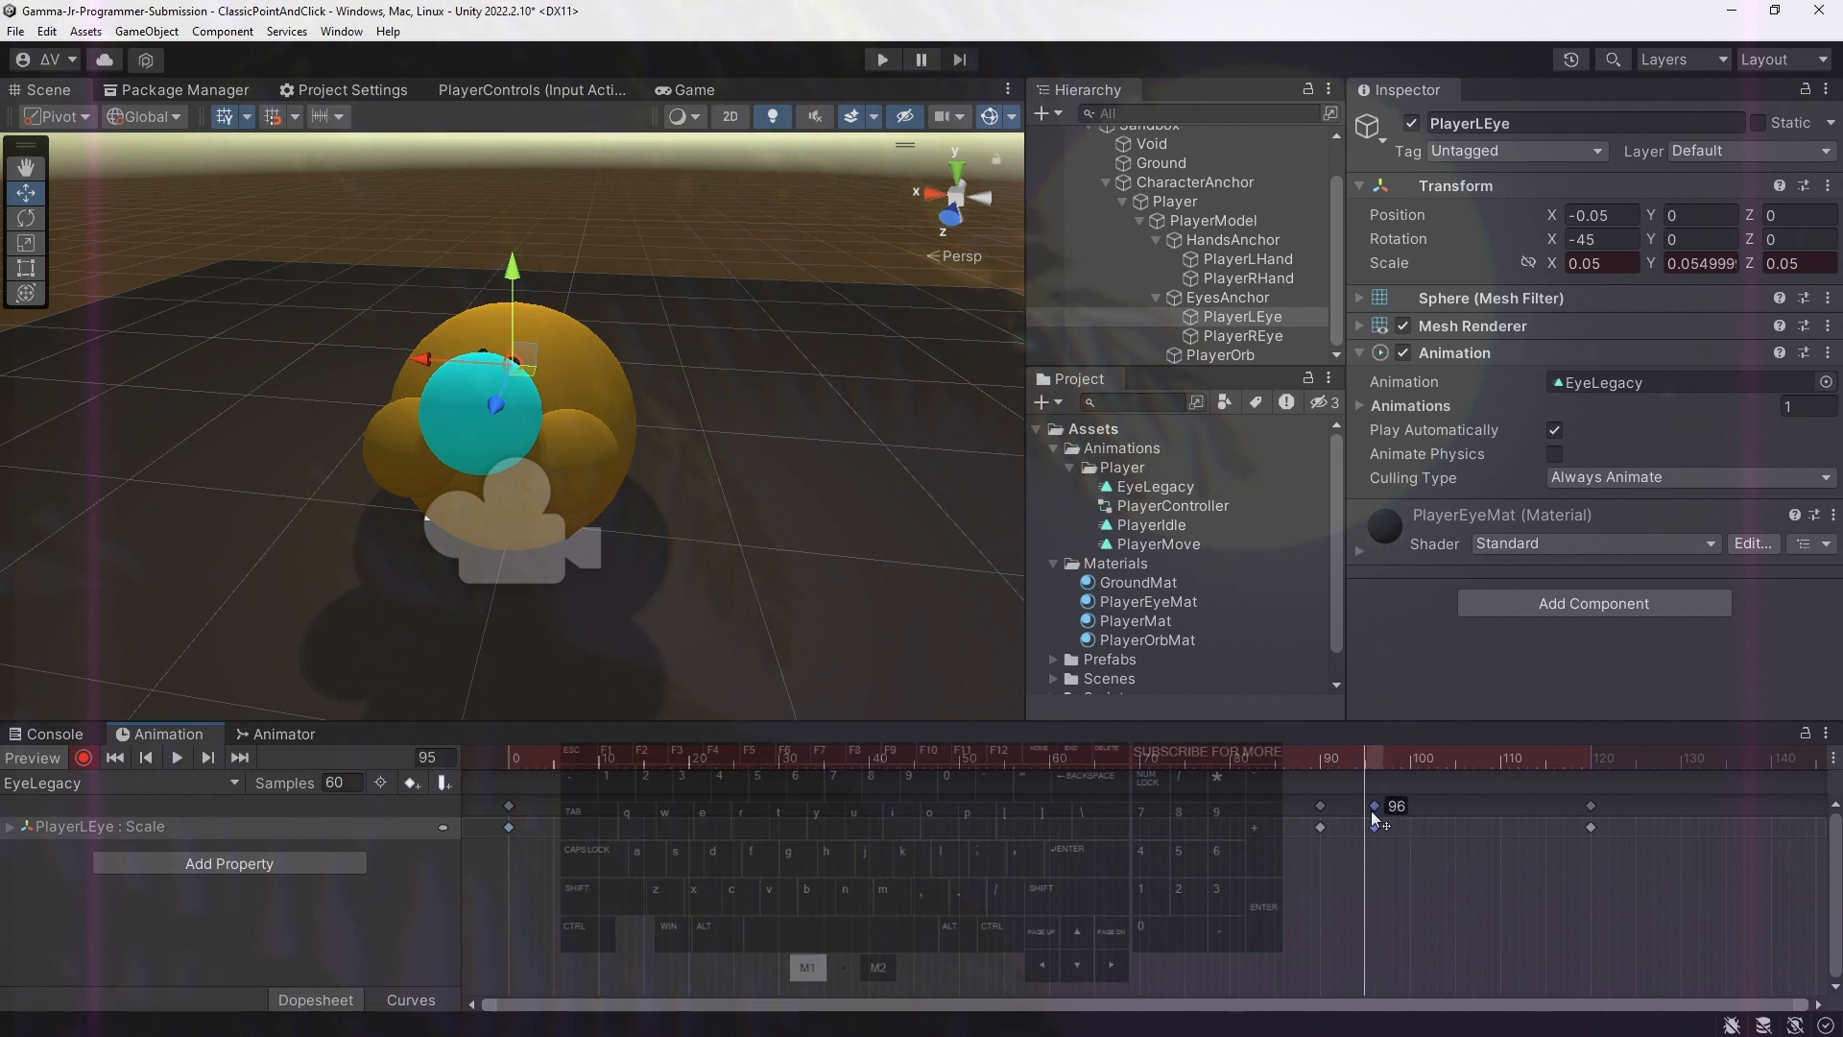
Complete PlayerLEye's double blink with scale keyframes on frames 95, 100 and 105
left_click_drag(1406, 815, 1593, 821)
left_click(1454, 768)
key("ctrl+v")
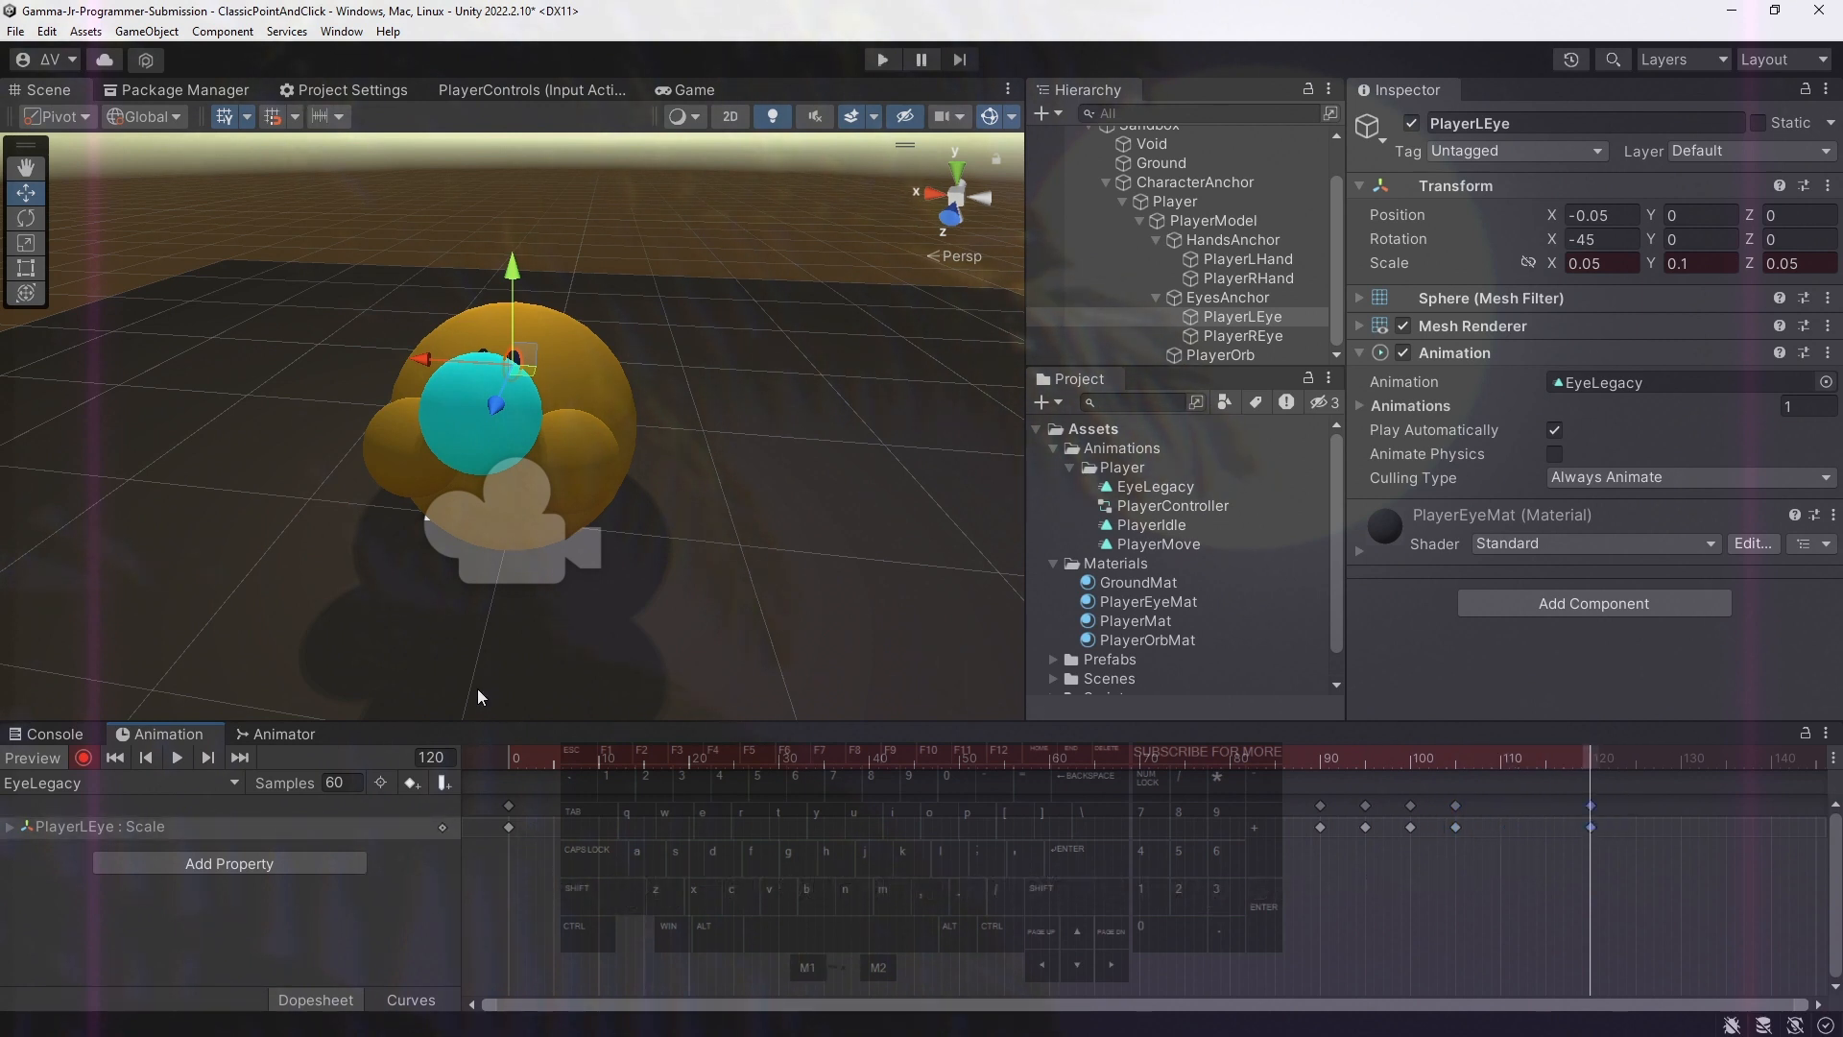
Play back the EyeLegacy clip and test the character in Play mode by sending it to a point on the ground
left_click(168, 753)
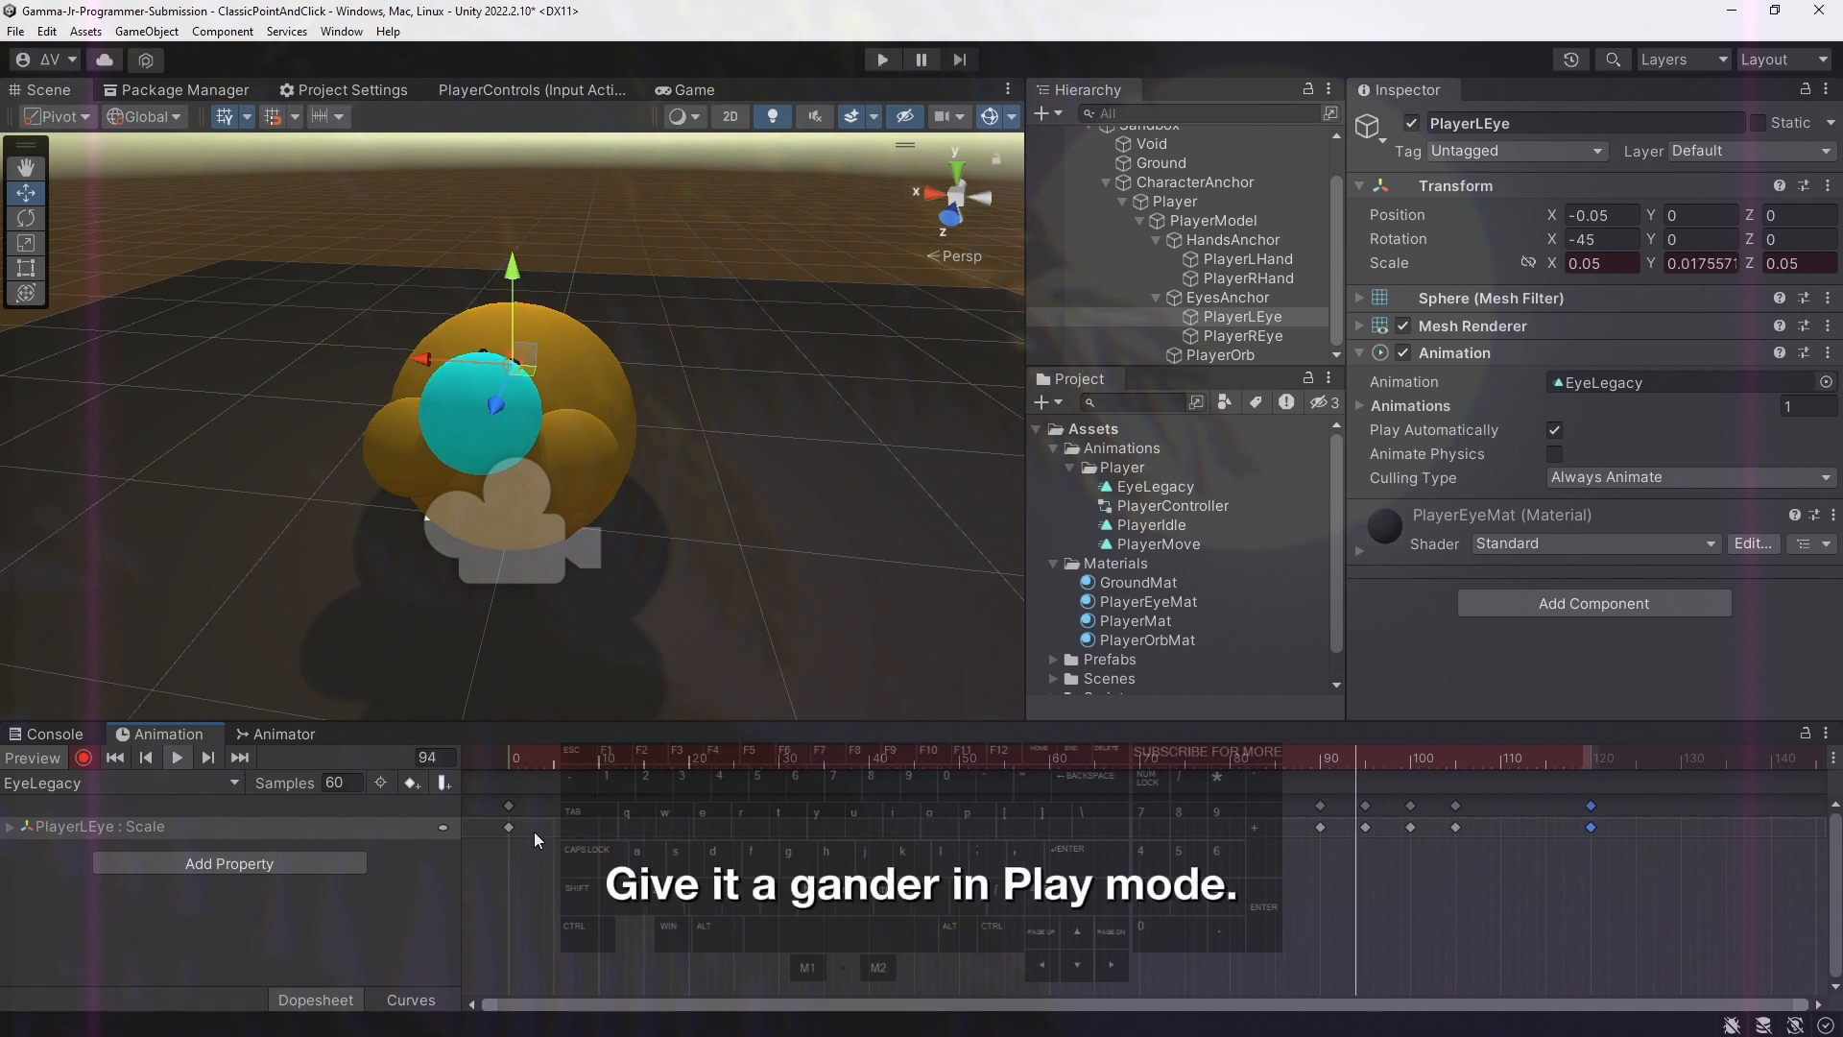
left_click(883, 59)
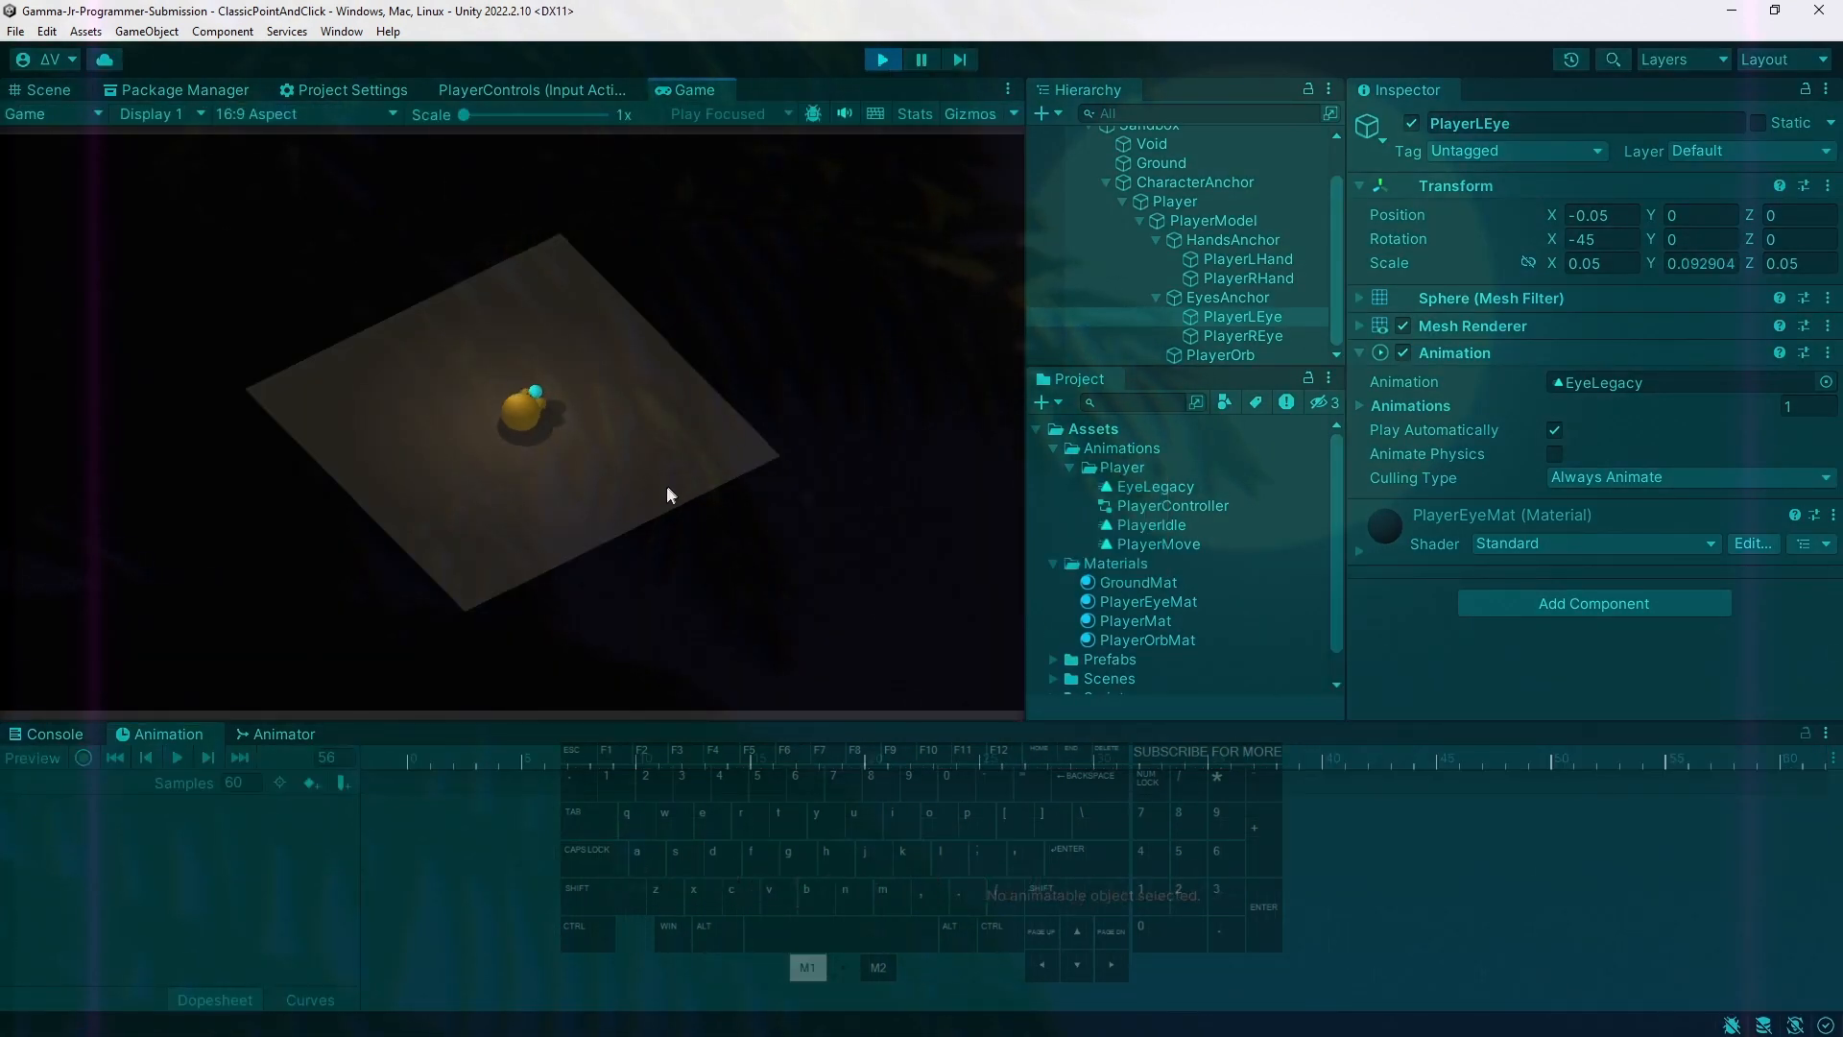
left_click(546, 517)
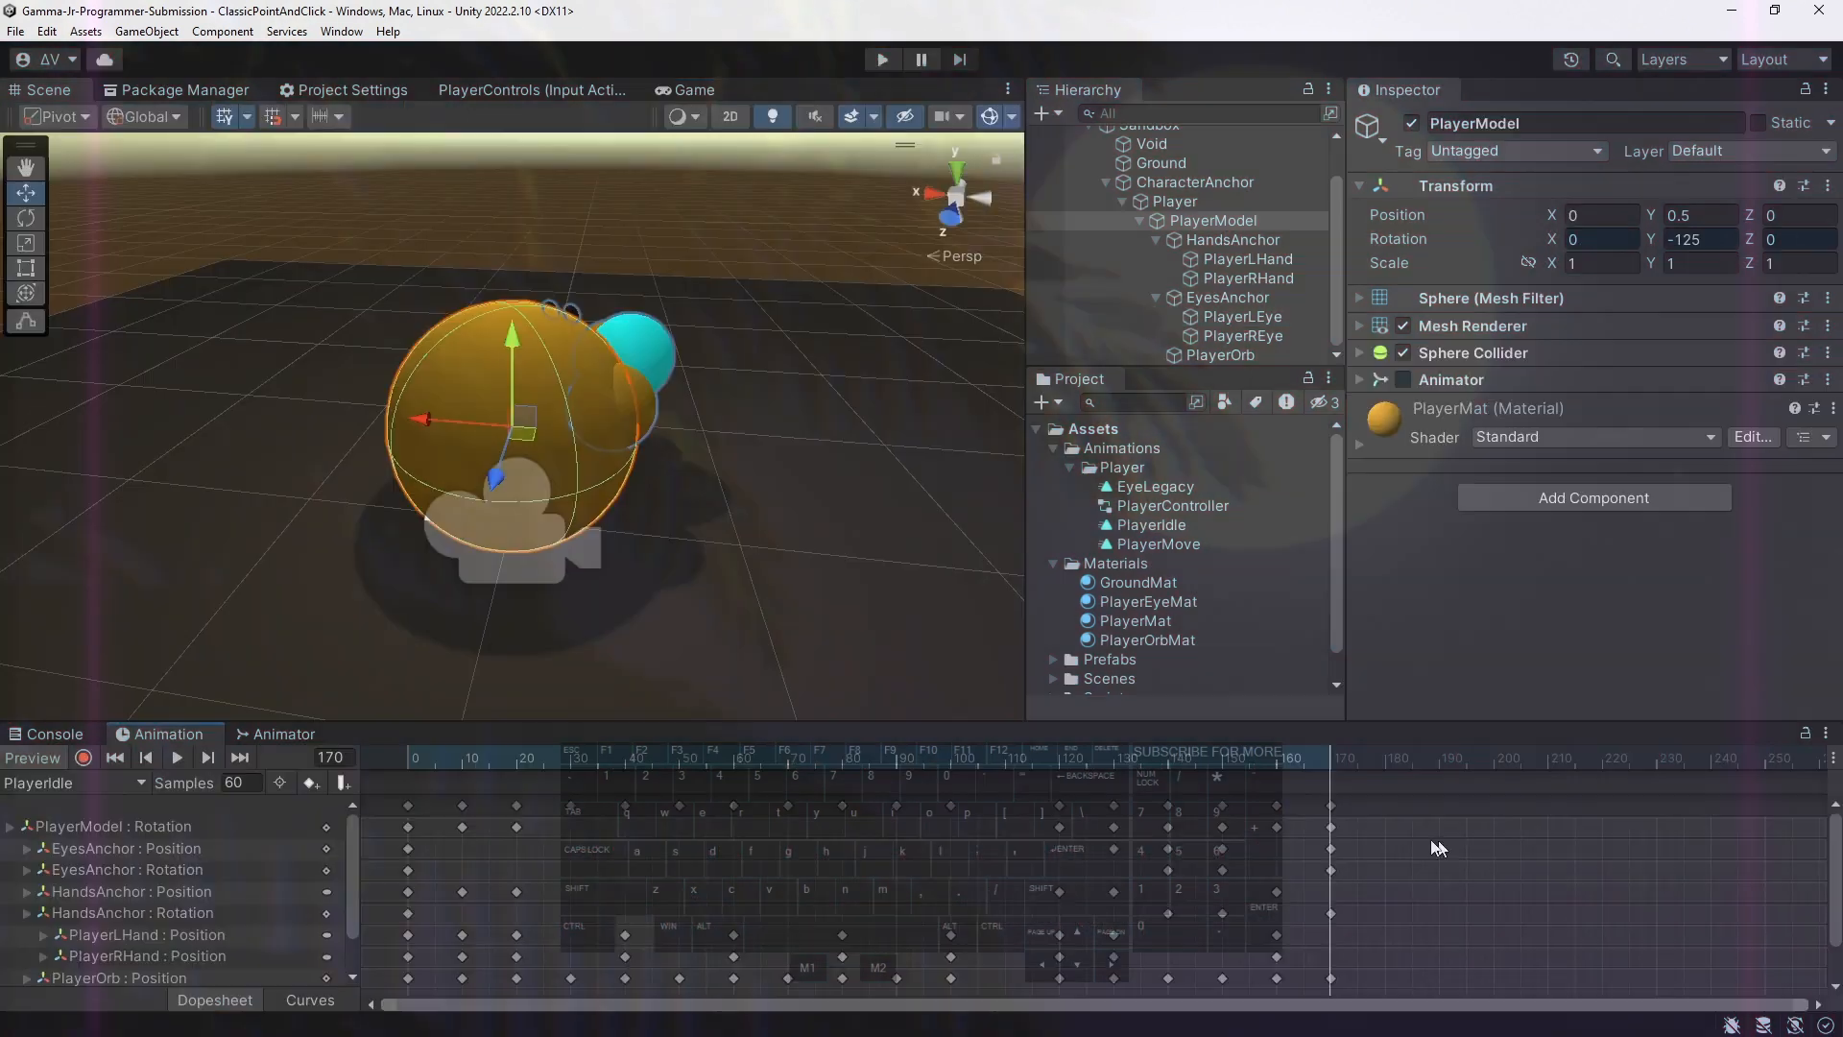
Review the full PlayerIdle animation and move the player to several points on the ground in Play mode
left_click_drag(1325, 606, 591, 606)
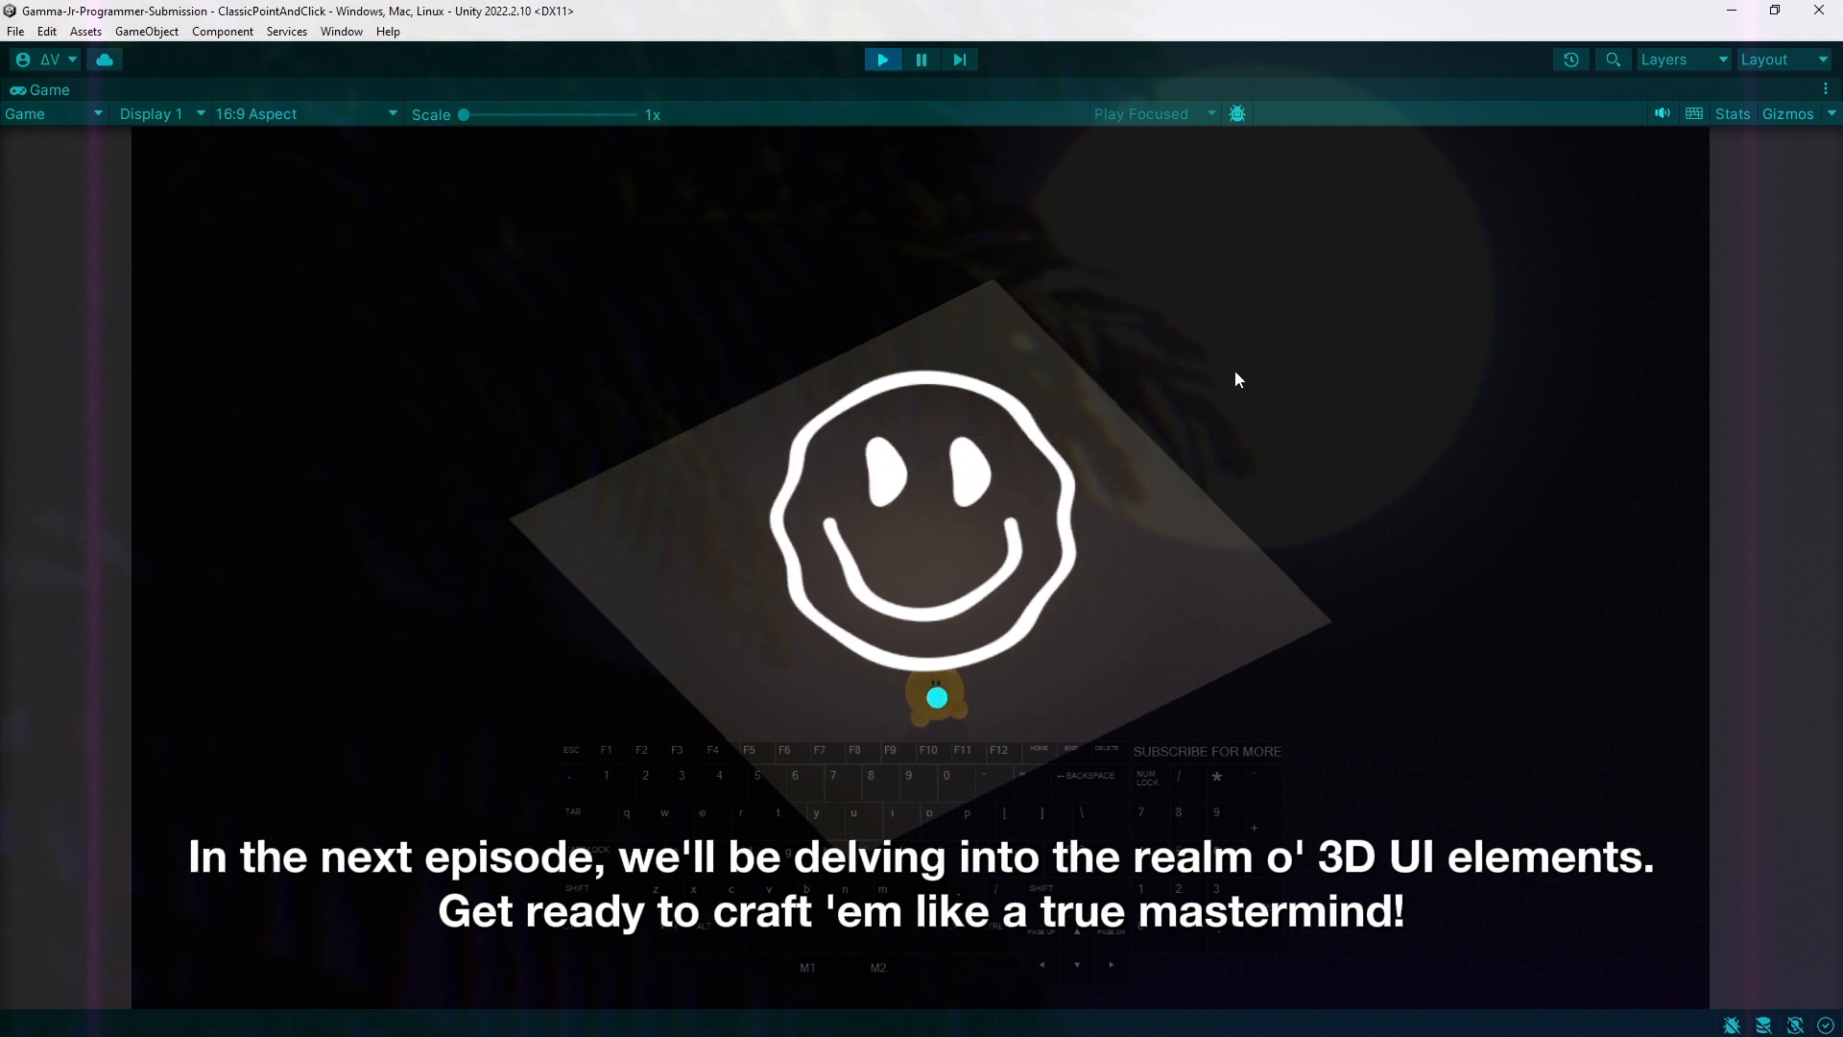
left_click(779, 641)
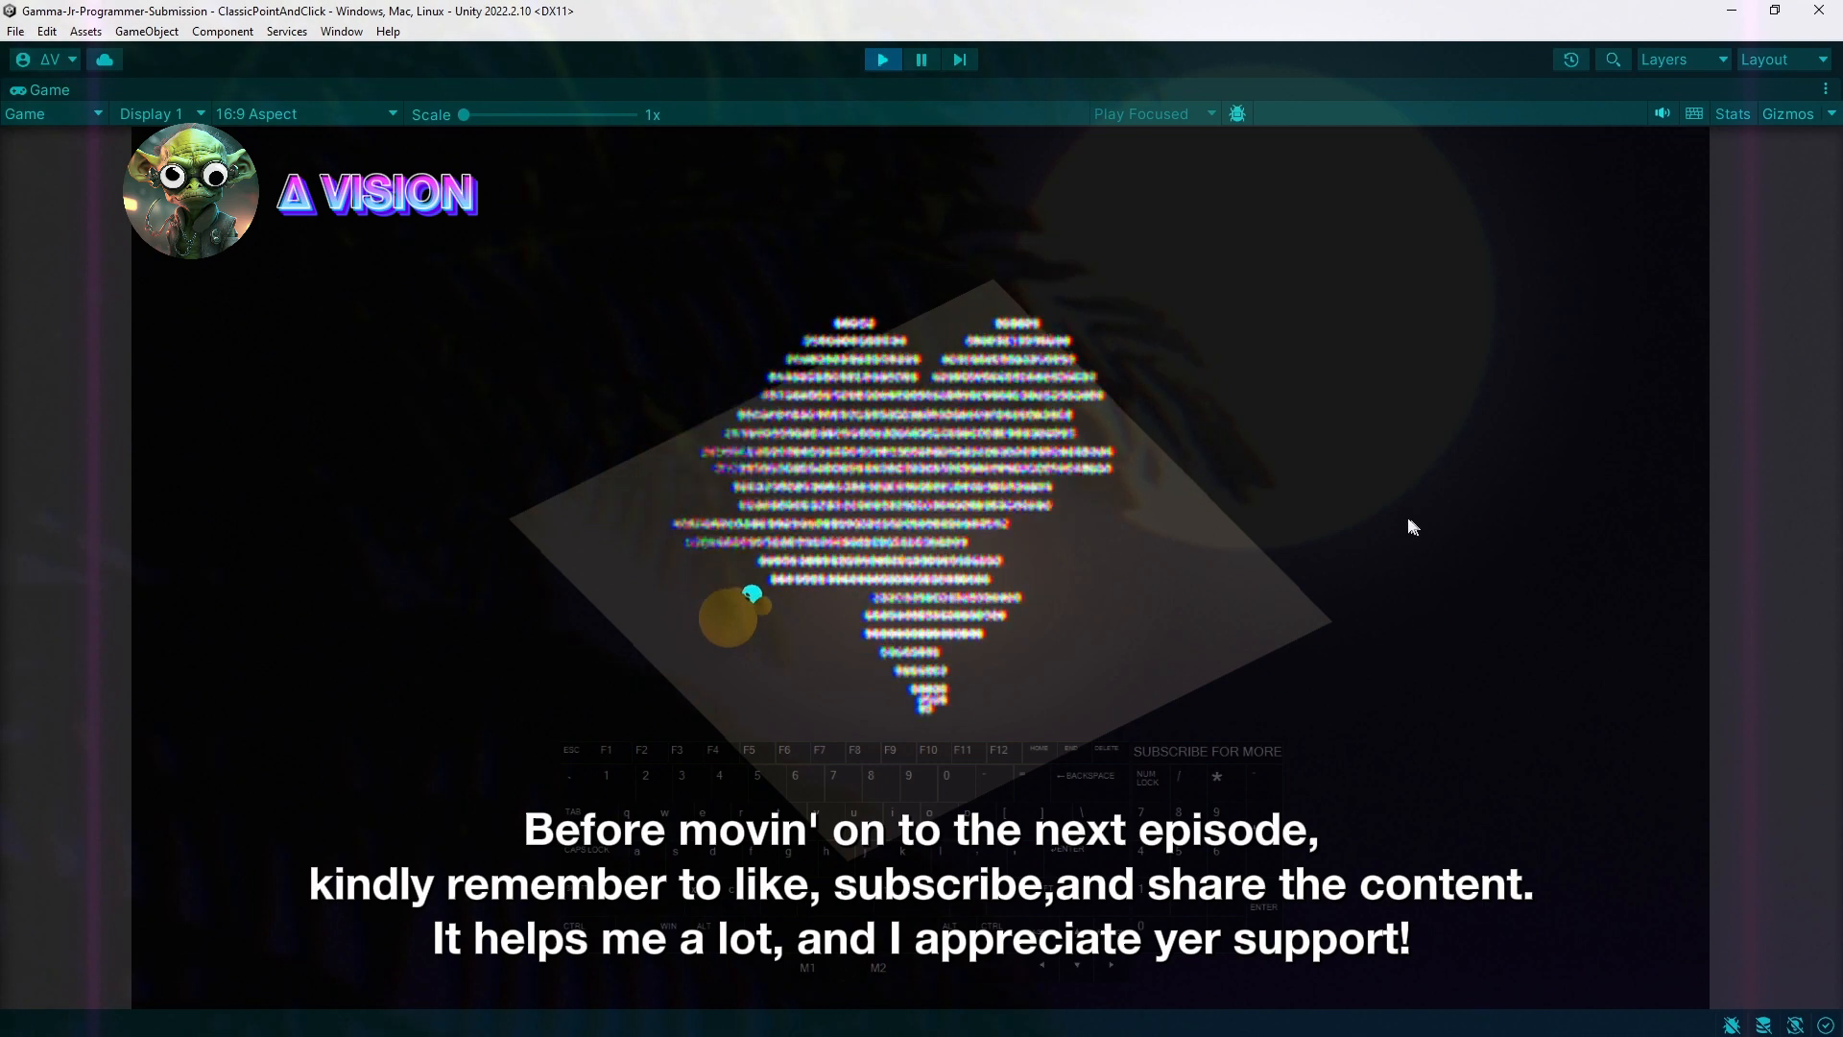
left_click(919, 774)
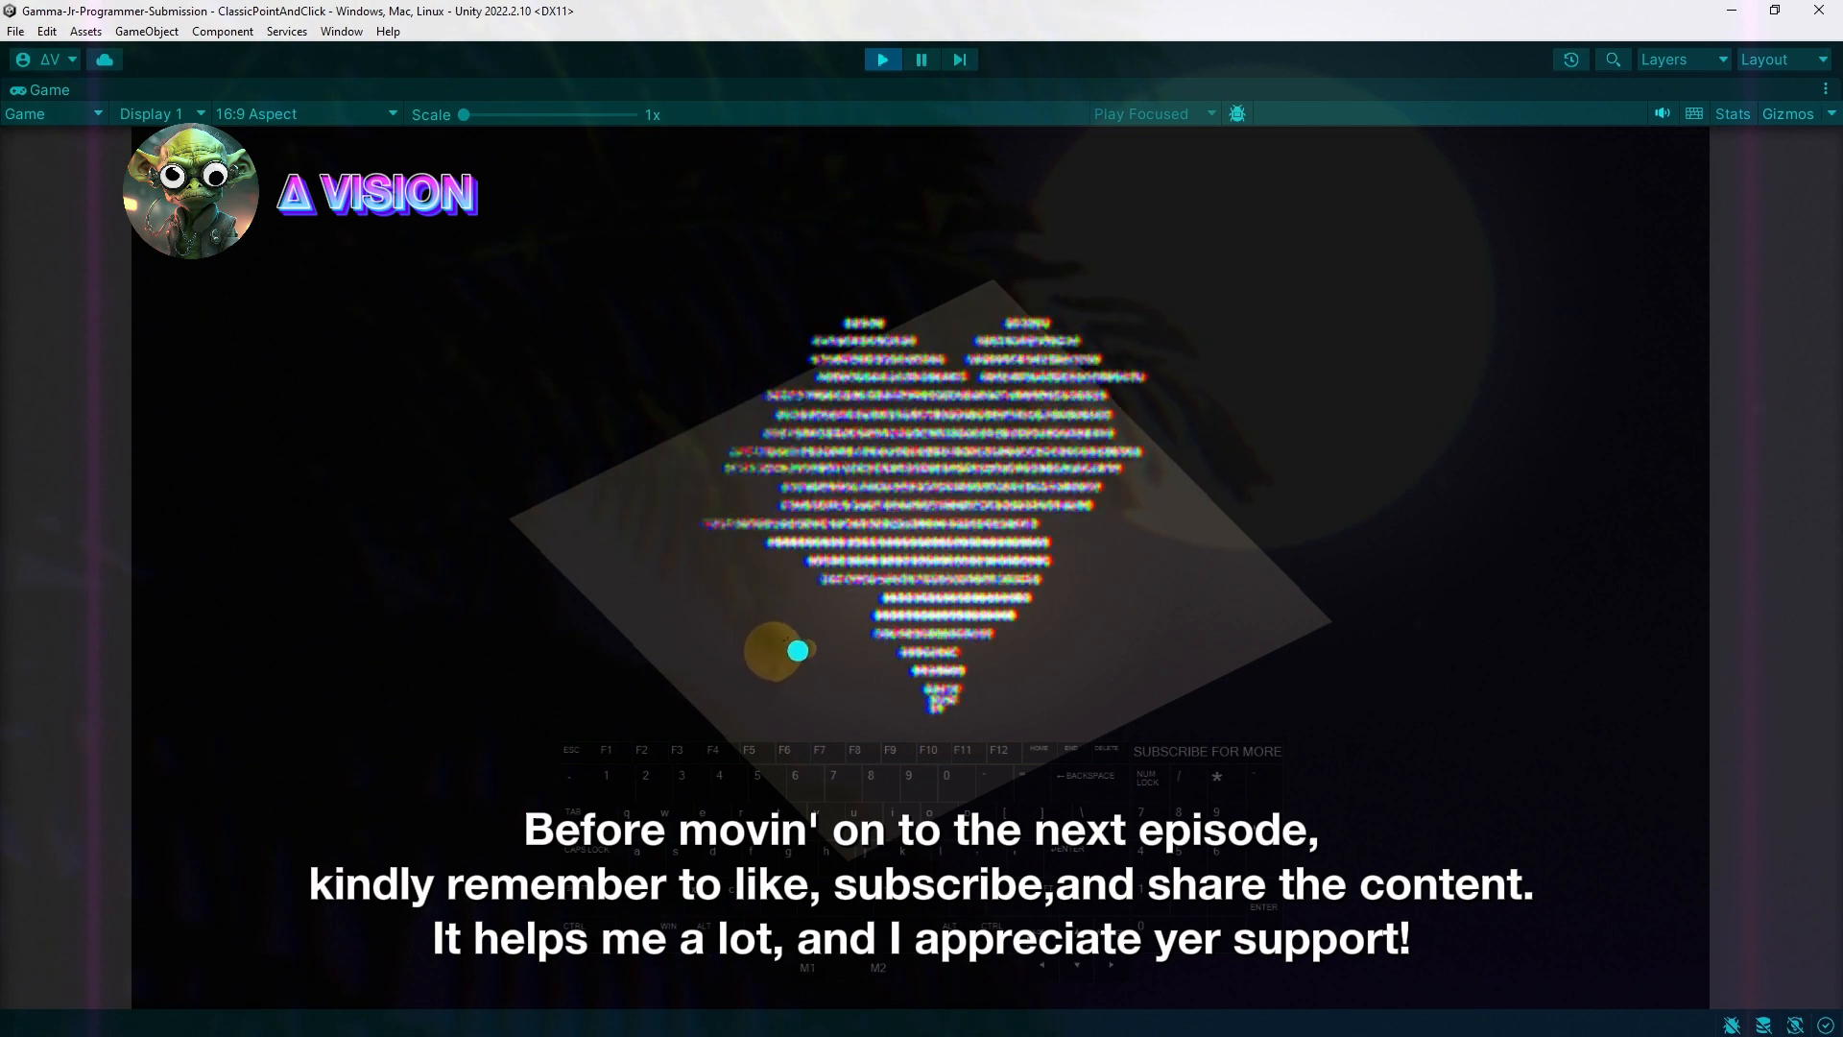